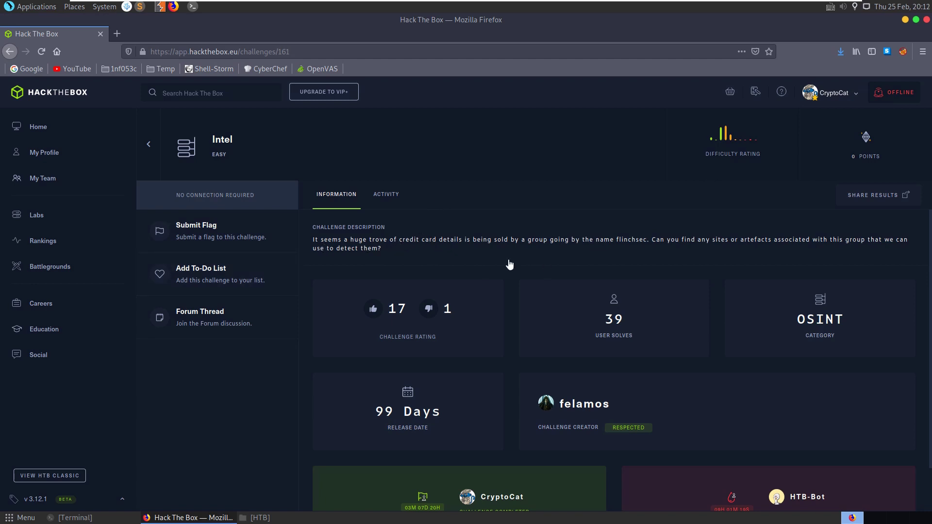
# In a new tab, search Google for 'osint tools and techniques'
pyautogui.doubleClick(623, 241)
pyautogui.click(555, 252)
pyautogui.click(117, 33)
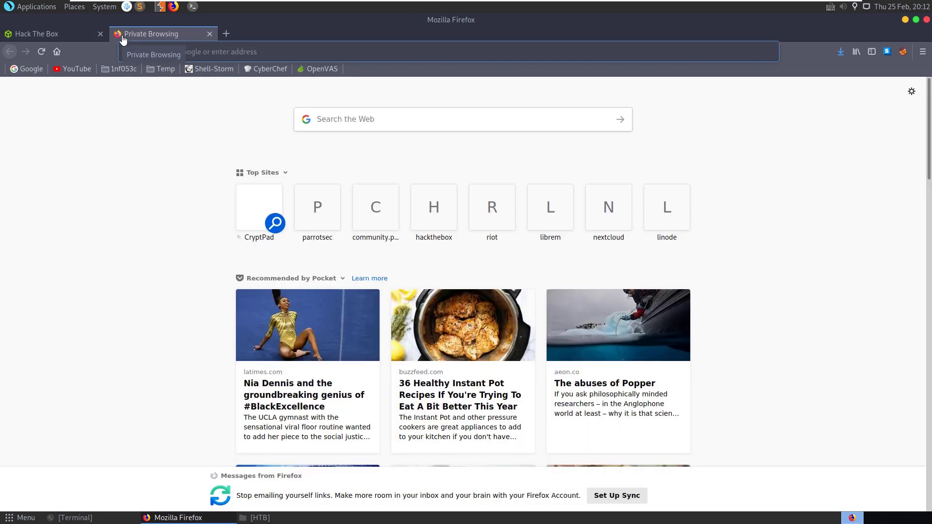
pyautogui.write('osi')
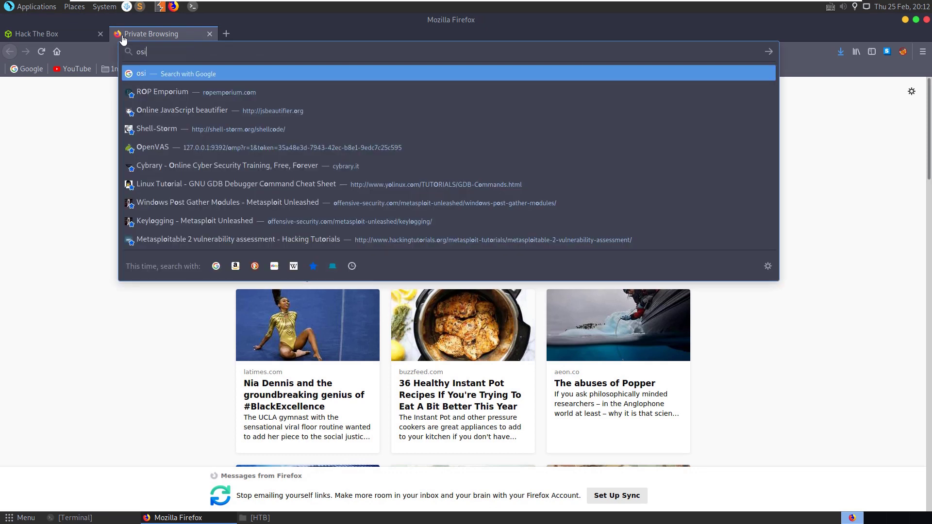
pyautogui.write('nt tools')
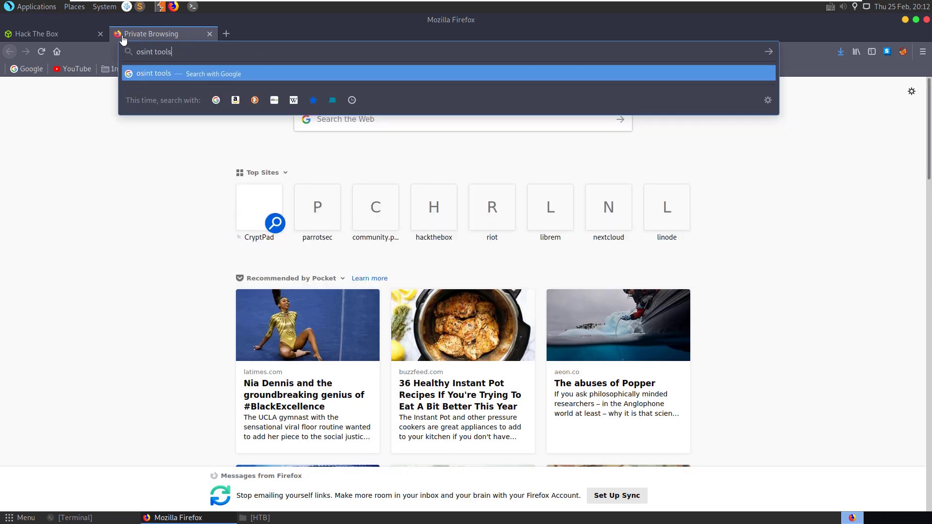
pyautogui.write(' and techn')
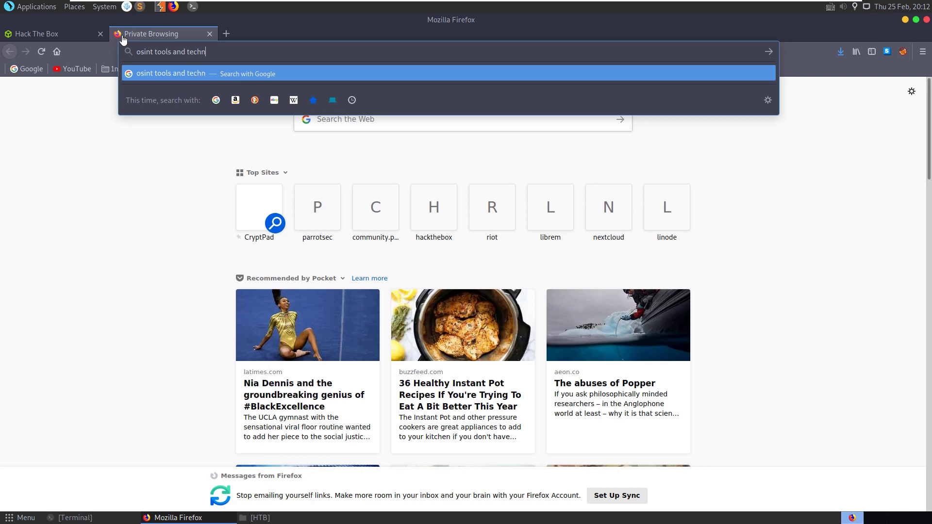
pyautogui.write('iques')
pyautogui.press('Return')
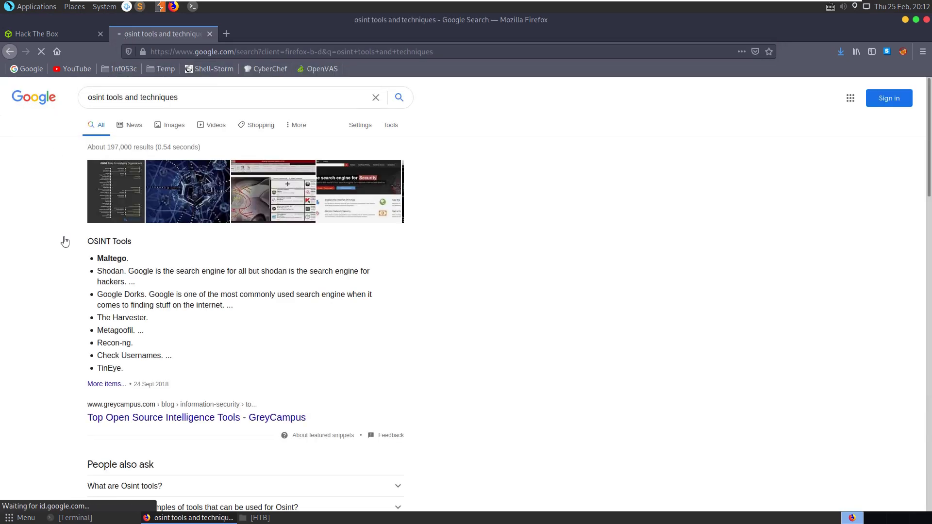
# Open the Intelligence Fusion and Linux Hint results in background tabs
pyautogui.scroll(-5, 140, 301)
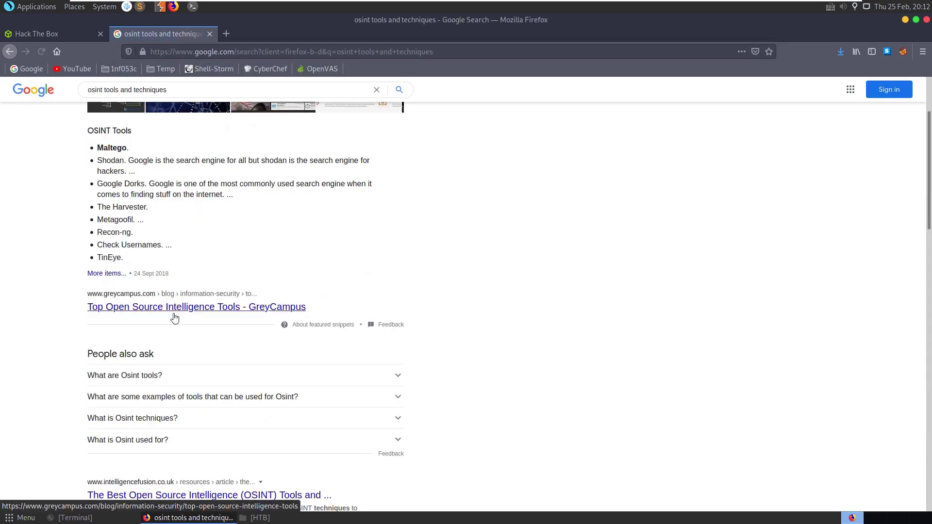
pyautogui.middleClick(156, 358)
pyautogui.middleClick(136, 478)
# Read through the Intelligence Fusion OSINT article
pyautogui.hotkey('ctrl', 'Tab')
pyautogui.scroll(-7, 354, 322)
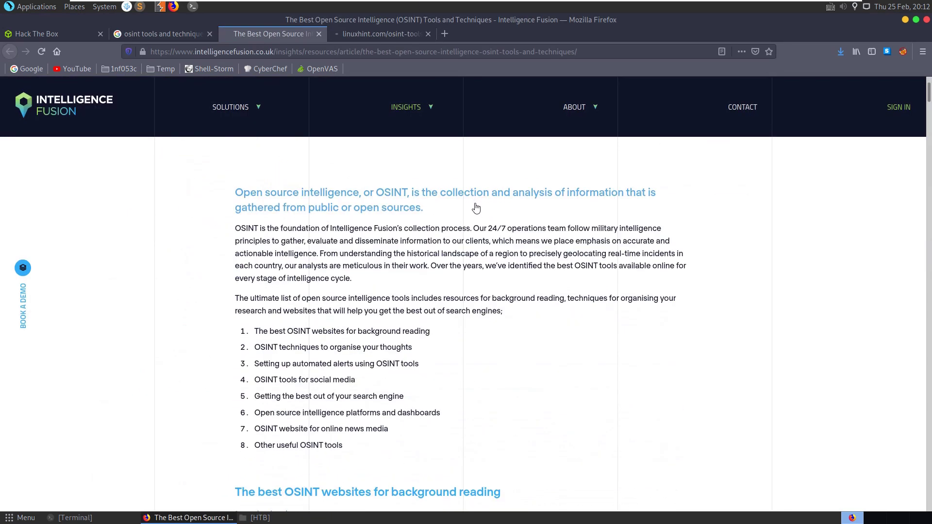
pyautogui.scroll(-15, 353, 321)
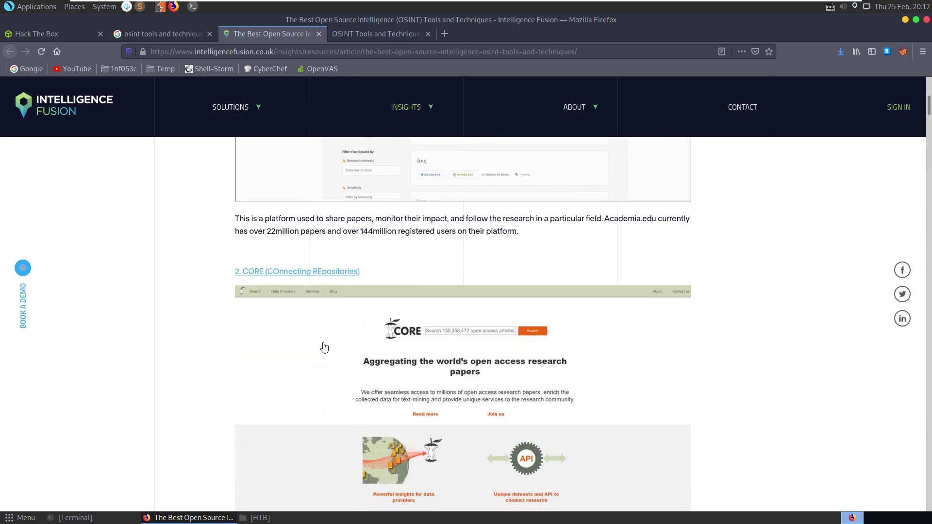
pyautogui.scroll(-15, 353, 256)
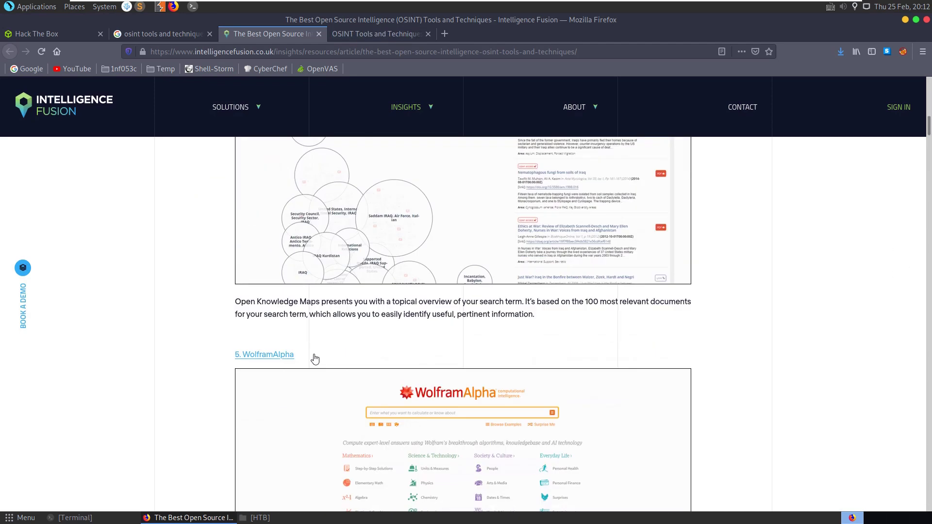
pyautogui.scroll(-15, 277, 360)
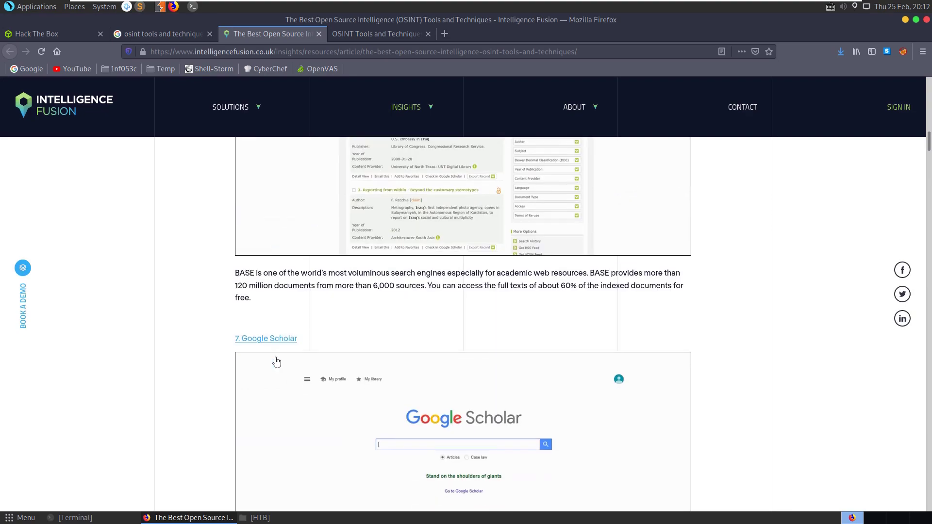
pyautogui.scroll(-15, 288, 363)
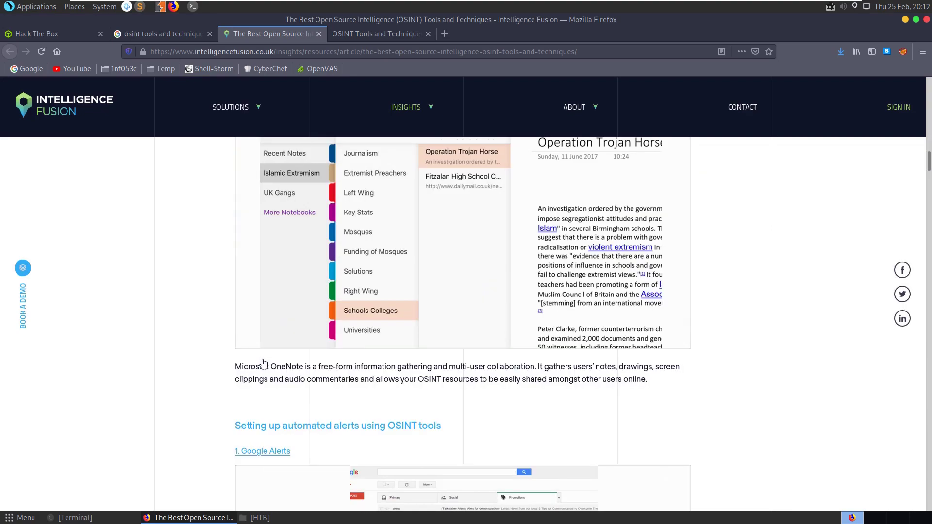
pyautogui.scroll(-3, 260, 364)
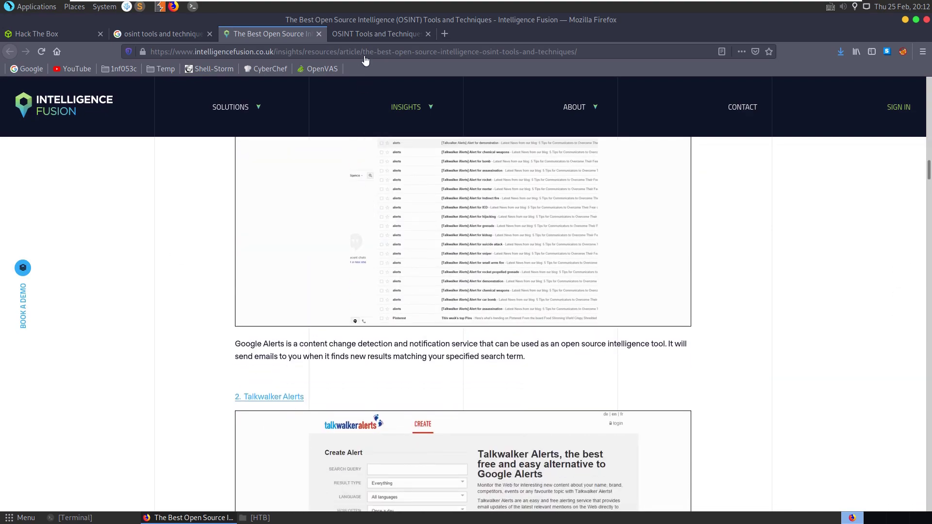
# Read the Linux Hint article, then close the Intelligence Fusion tab
pyautogui.click(362, 35)
pyautogui.scroll(-5, 364, 233)
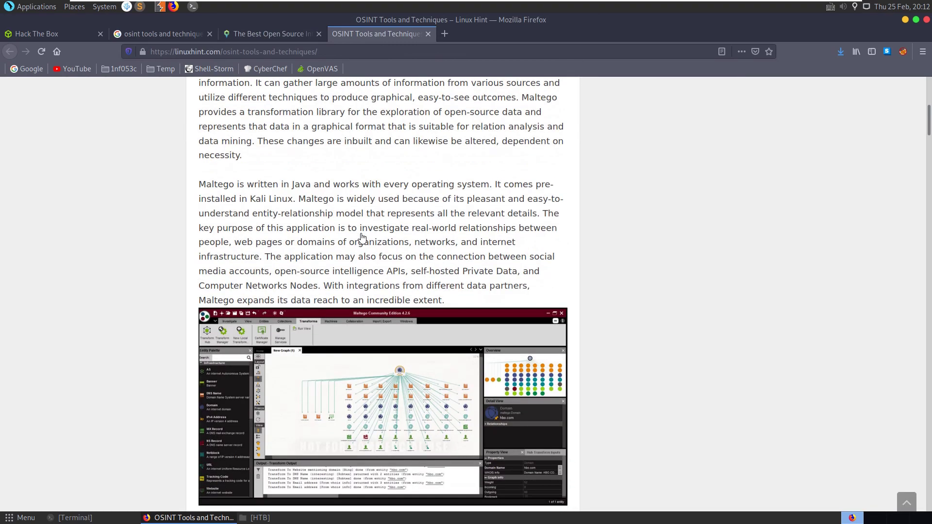
pyautogui.scroll(-10, 308, 325)
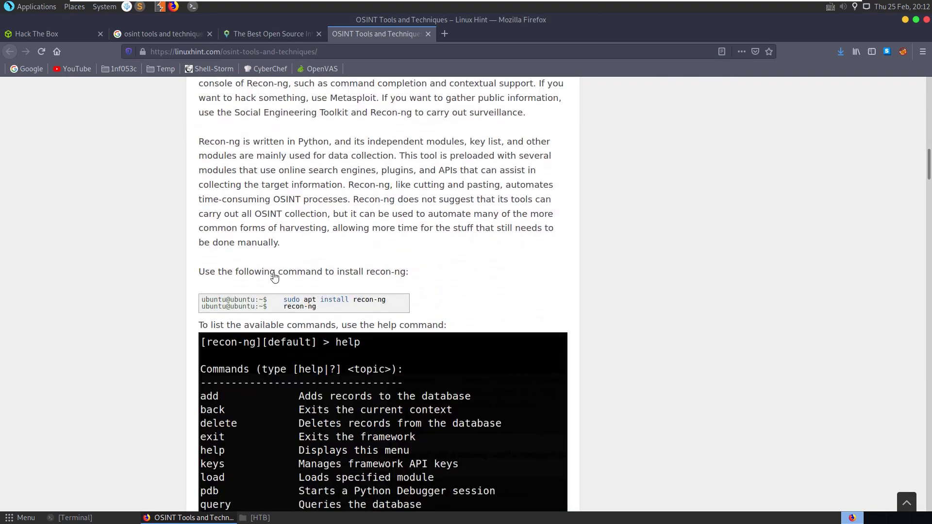
pyautogui.scroll(-3, 290, 313)
pyautogui.scroll(-7, 296, 317)
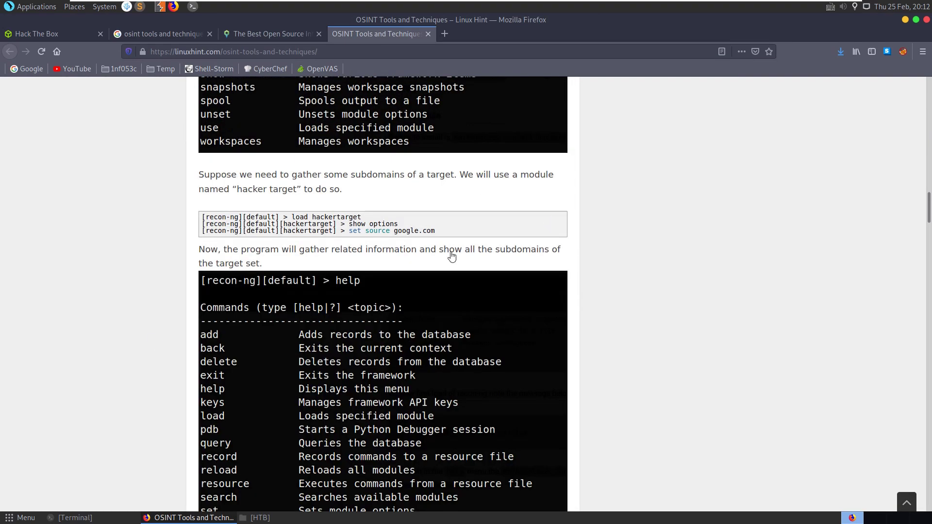
pyautogui.scroll(-4, 452, 109)
pyautogui.scroll(-3, 452, 108)
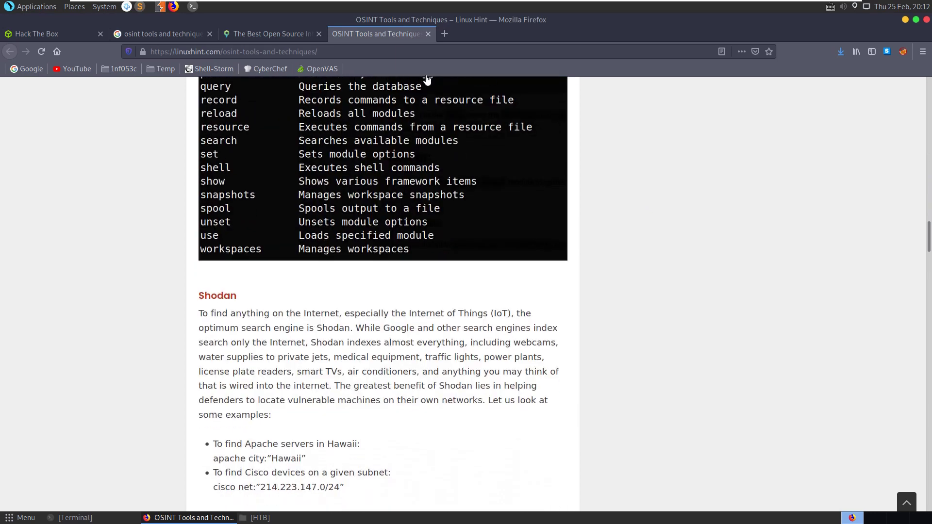
pyautogui.click(319, 34)
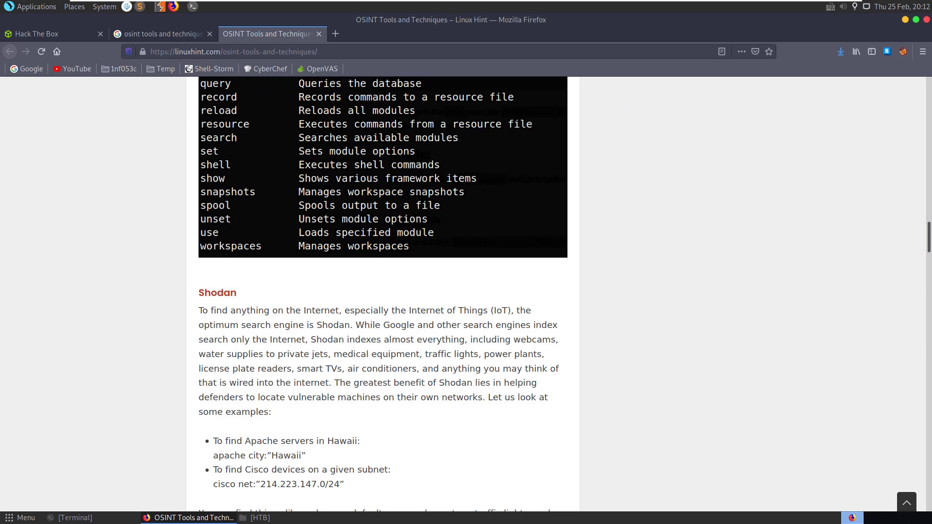
# Load osintframework.com
pyautogui.click(430, 53)
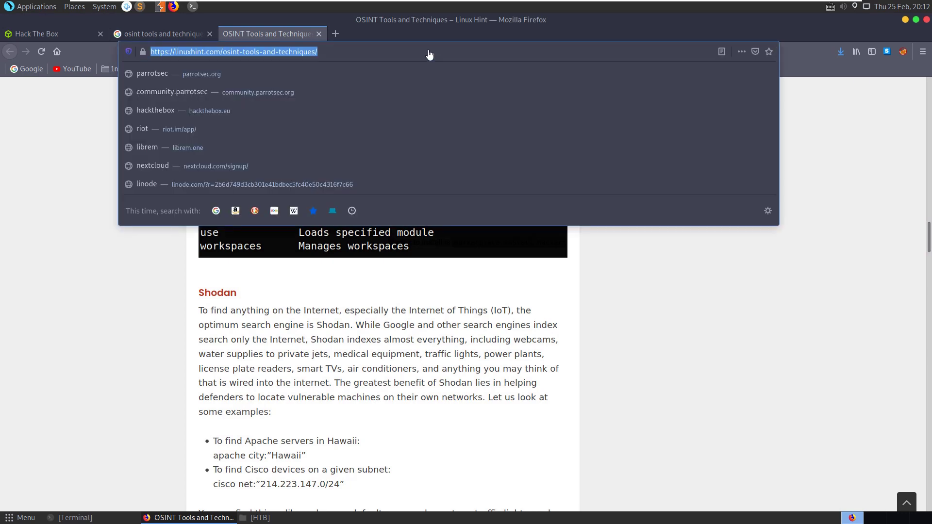
pyautogui.write('osintframework')
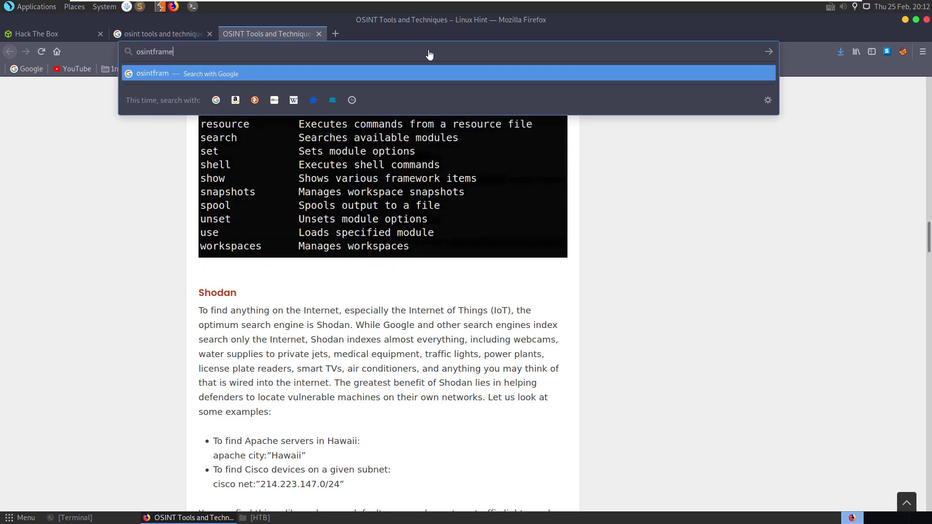
pyautogui.write('.com')
pyautogui.press('Return')
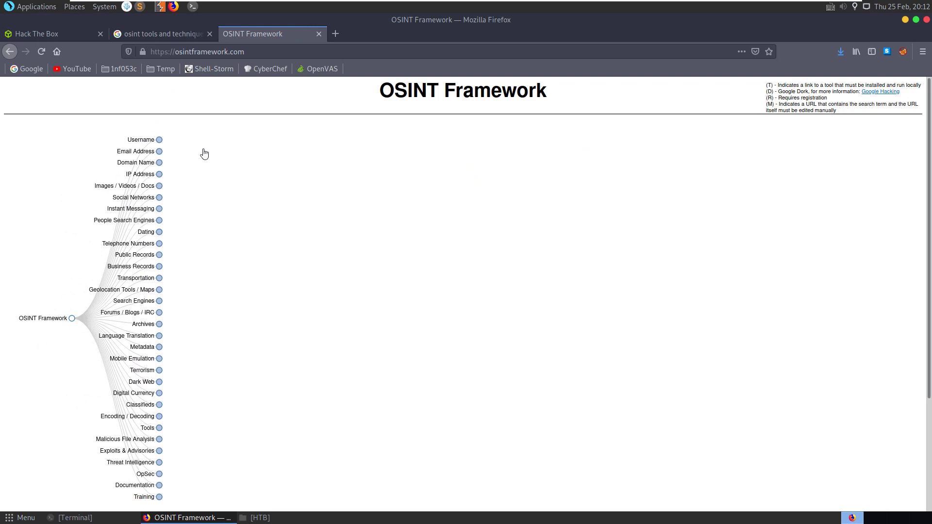
# Expand Username Search Engines and IP Address > Host / Port Discovery, then mark the Google Dork legend line
pyautogui.click(139, 141)
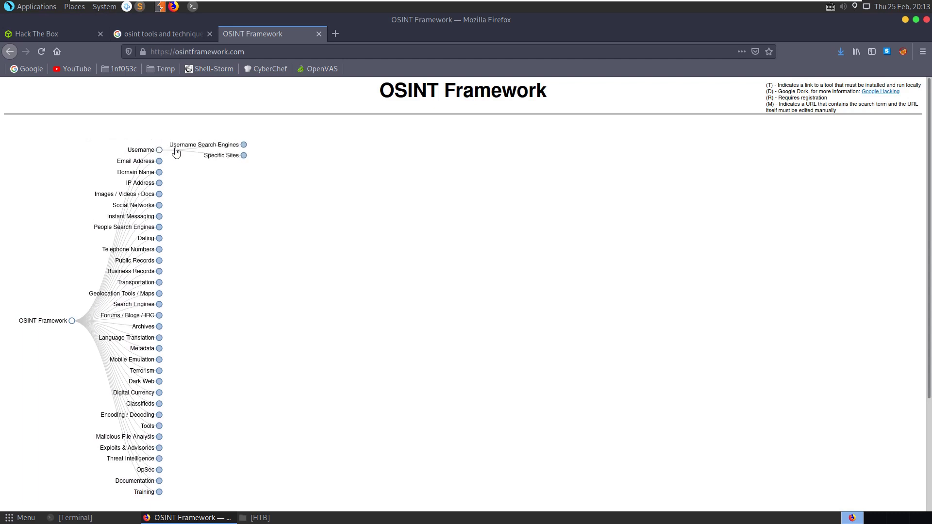
pyautogui.click(214, 148)
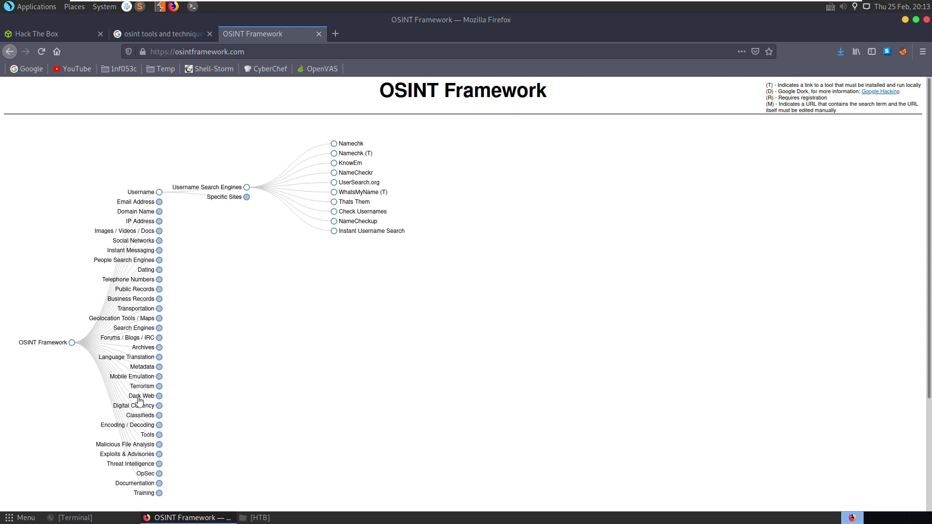
pyautogui.click(140, 221)
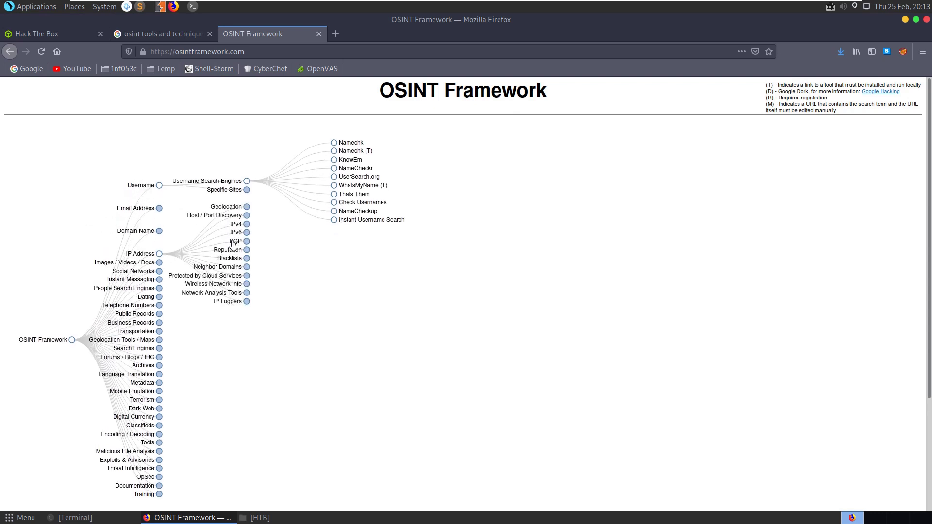
pyautogui.click(219, 216)
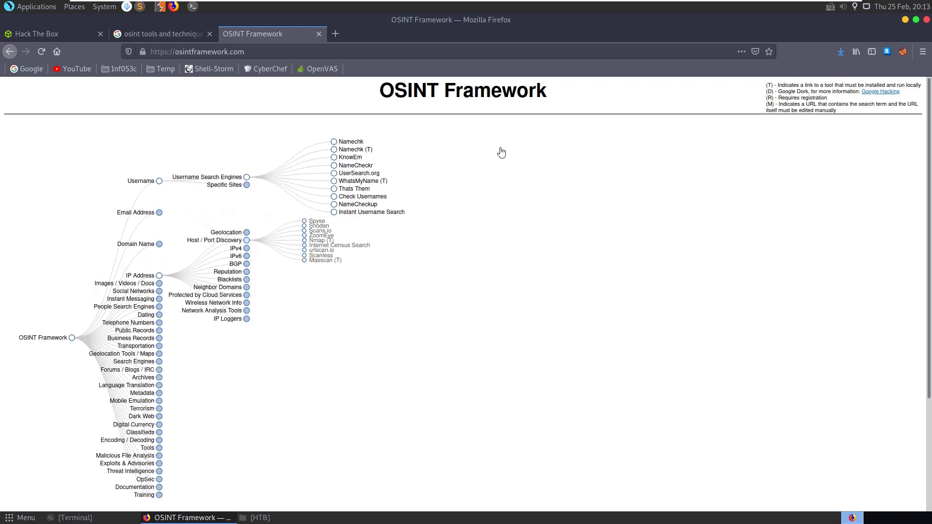
pyautogui.moveTo(772, 94)
pyautogui.mouseDown()
pyautogui.moveTo(811, 110)
pyautogui.moveTo(782, 92)
pyautogui.mouseUp()
pyautogui.click(828, 103)
pyautogui.click(784, 94)
# Open the Wikipedia 'Google hacking' article from the legend and scroll through its search operators
pyautogui.middleClick(870, 95)
pyautogui.click(346, 35)
pyautogui.scroll(-5, 294, 342)
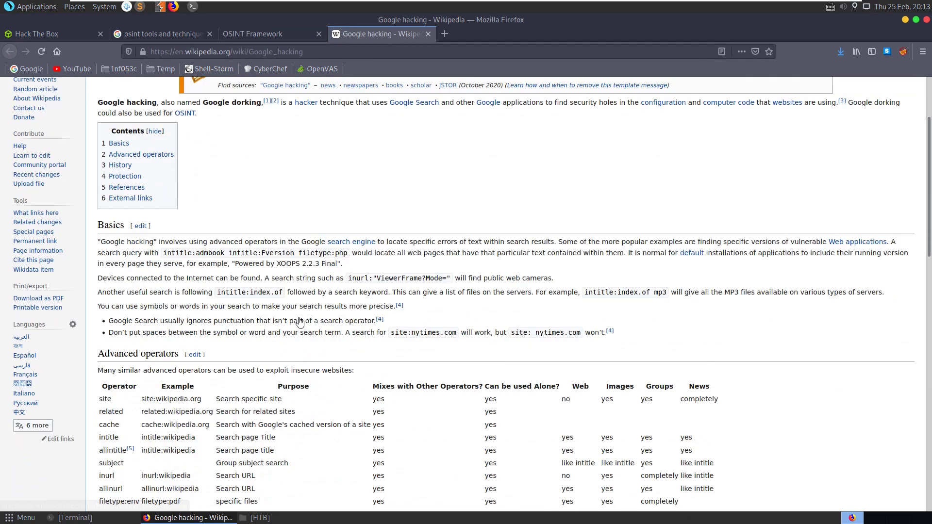
pyautogui.scroll(-8, 329, 387)
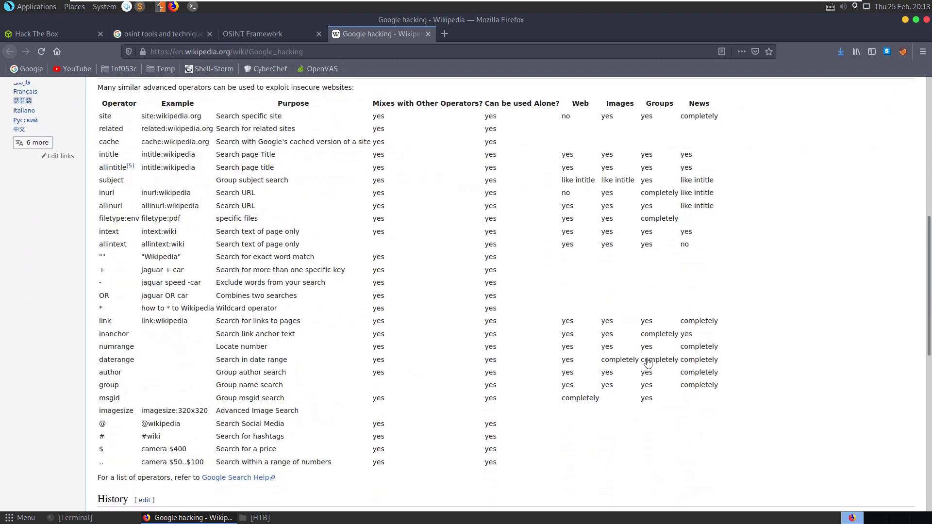
pyautogui.scroll(-4, 493, 378)
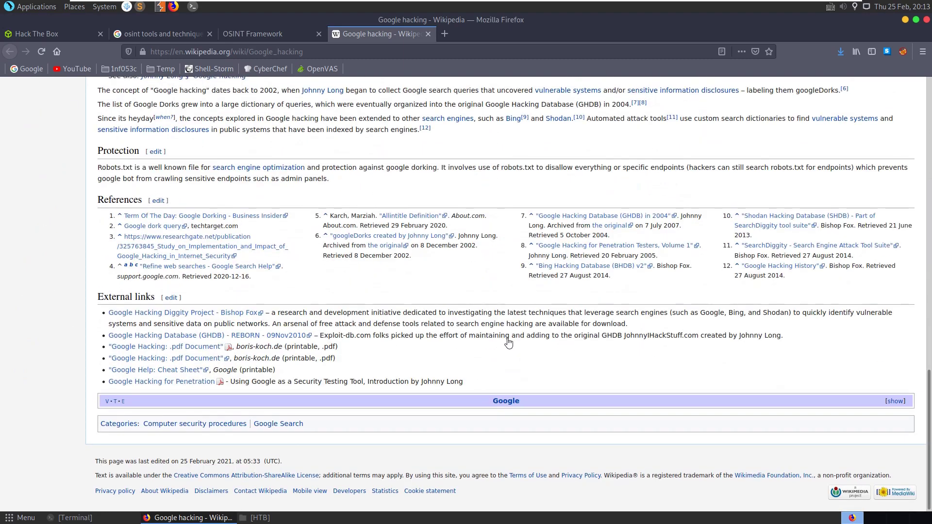
pyautogui.scroll(10, 485, 374)
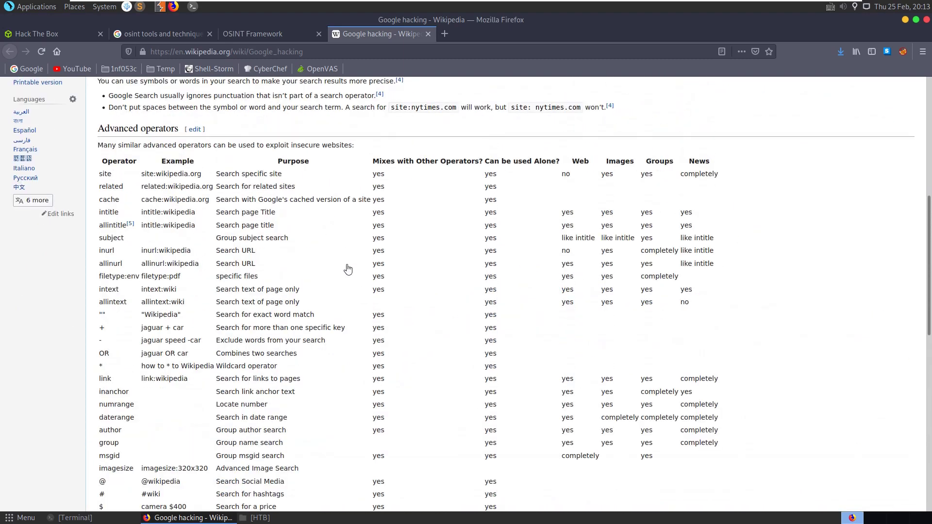
pyautogui.scroll(3, 372, 265)
# Close the Google hacking tab and expand Social Networks > Twitter > Archive / Deleted Tweets and LinkedIn
pyautogui.click(428, 33)
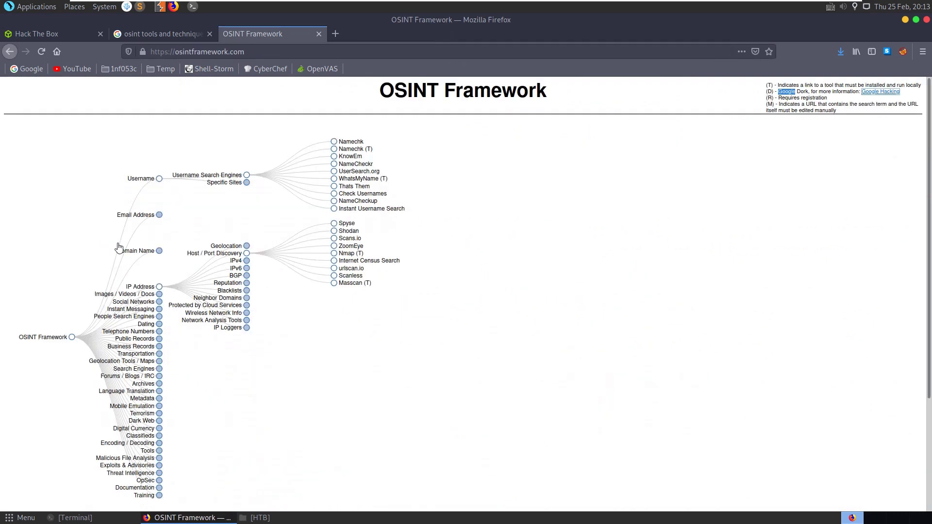
pyautogui.click(431, 222)
pyautogui.click(139, 302)
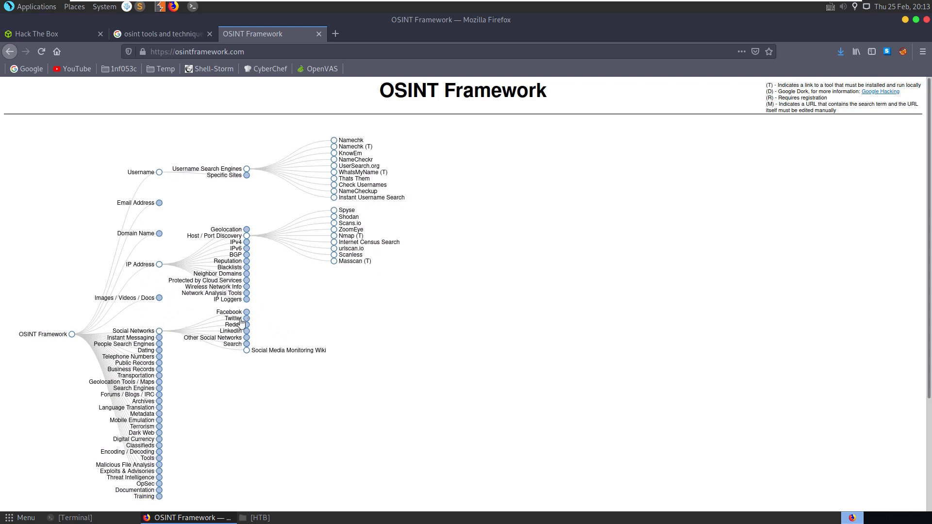
pyautogui.click(246, 318)
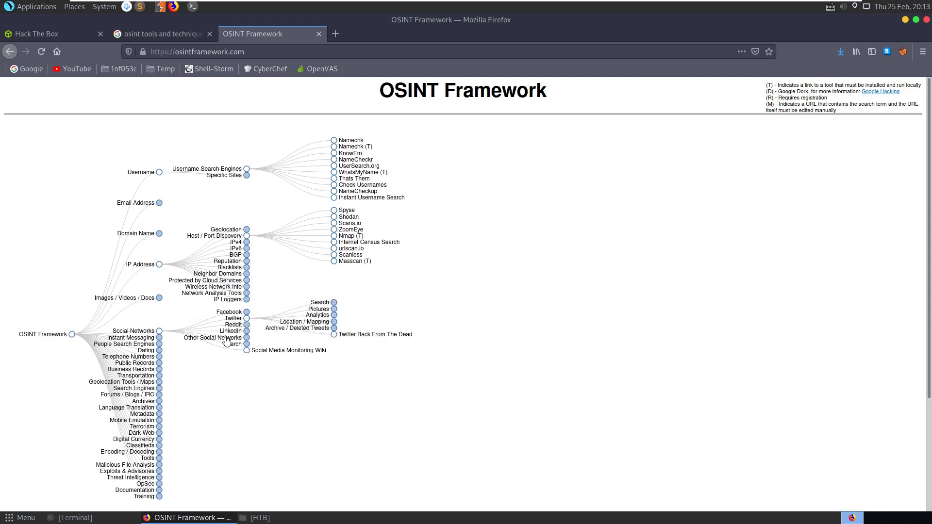
pyautogui.click(305, 330)
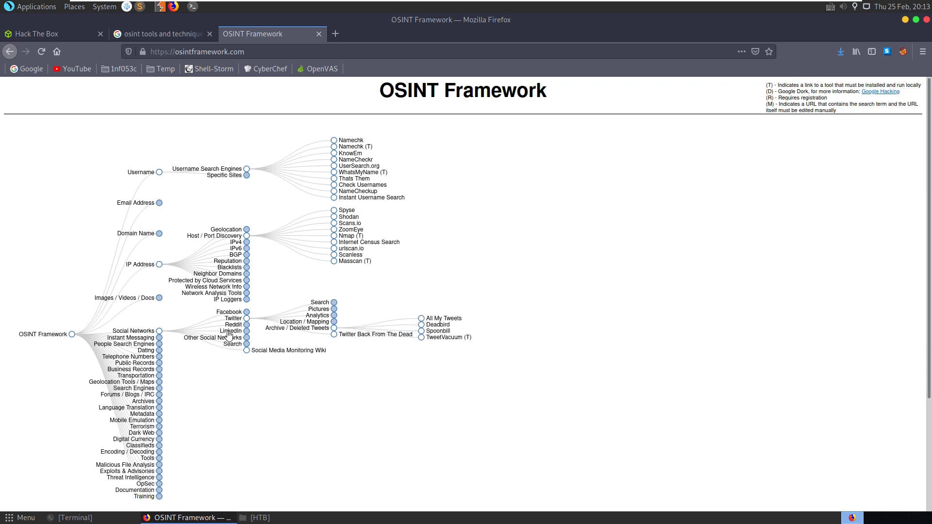
pyautogui.click(229, 333)
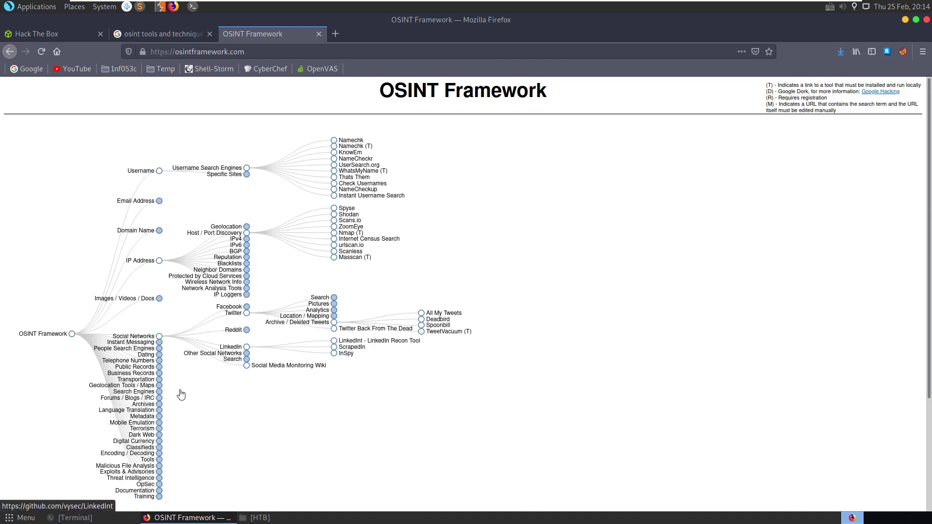
# Browse the LinkedInt GitHub repository's README example, then close its tab
pyautogui.click(398, 346)
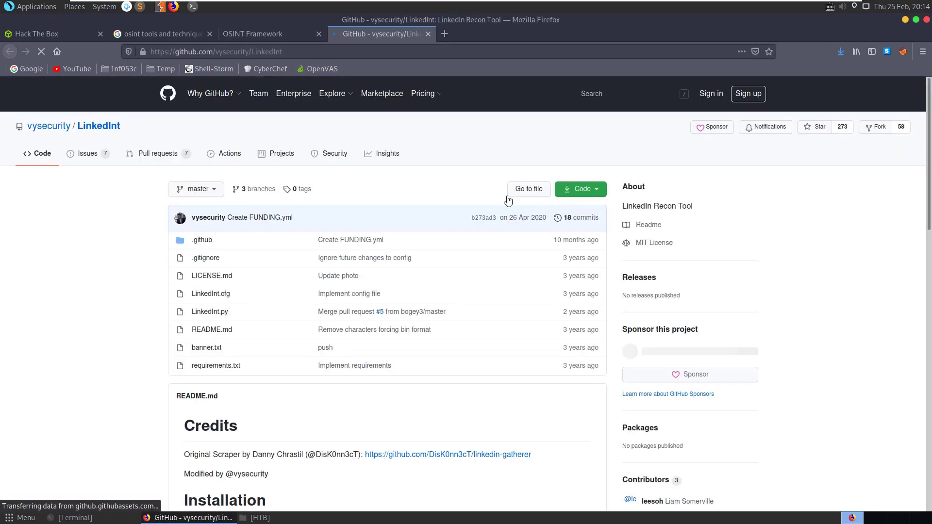
pyautogui.scroll(-5, 331, 345)
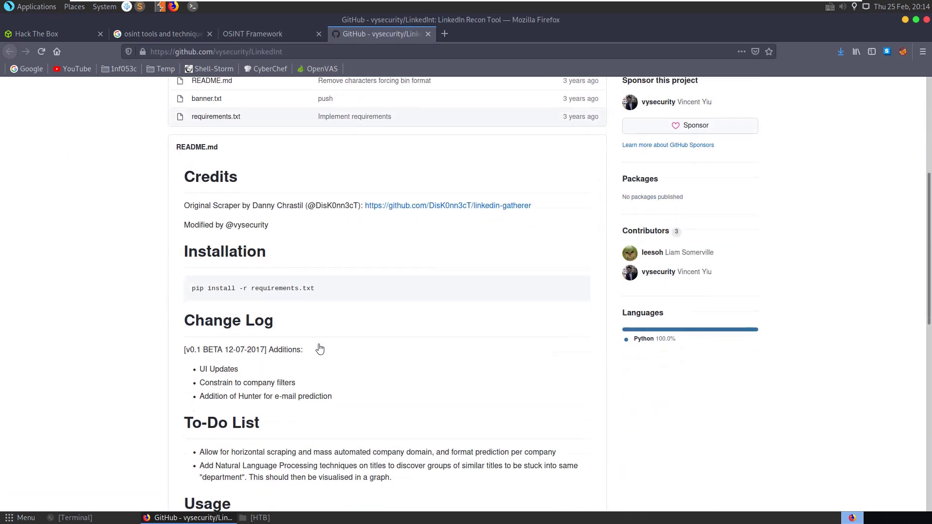
pyautogui.scroll(-12, 320, 350)
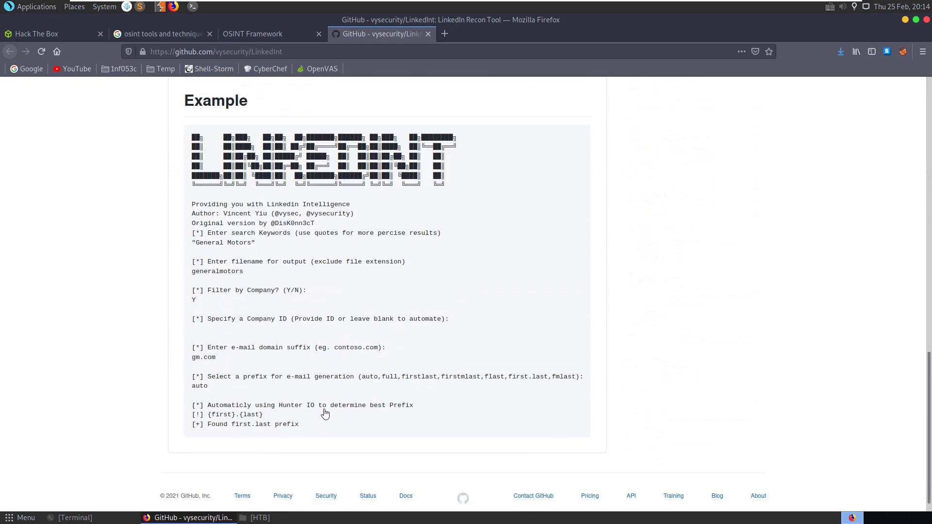
pyautogui.moveTo(331, 407); pyautogui.dragTo(309, 363)
pyautogui.click(449, 349)
pyautogui.scroll(12, 436, 361)
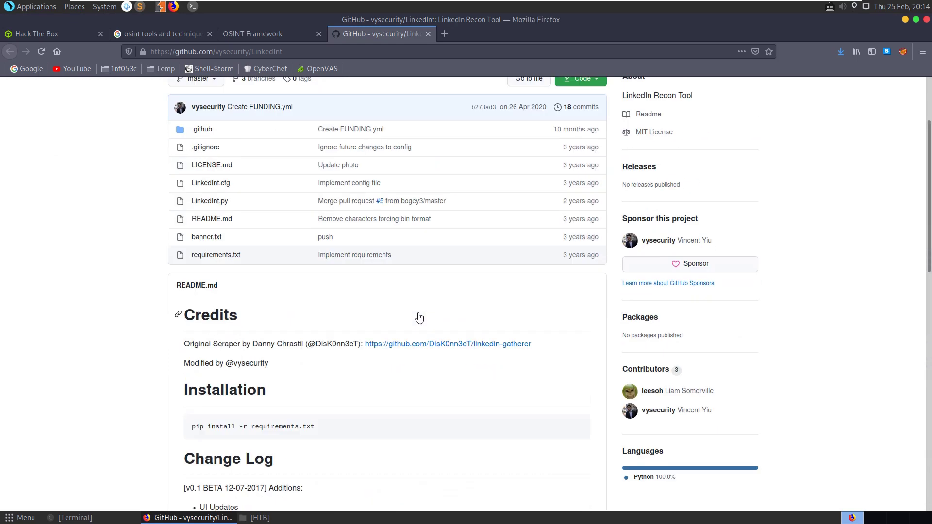
pyautogui.scroll(2, 419, 315)
pyautogui.click(428, 34)
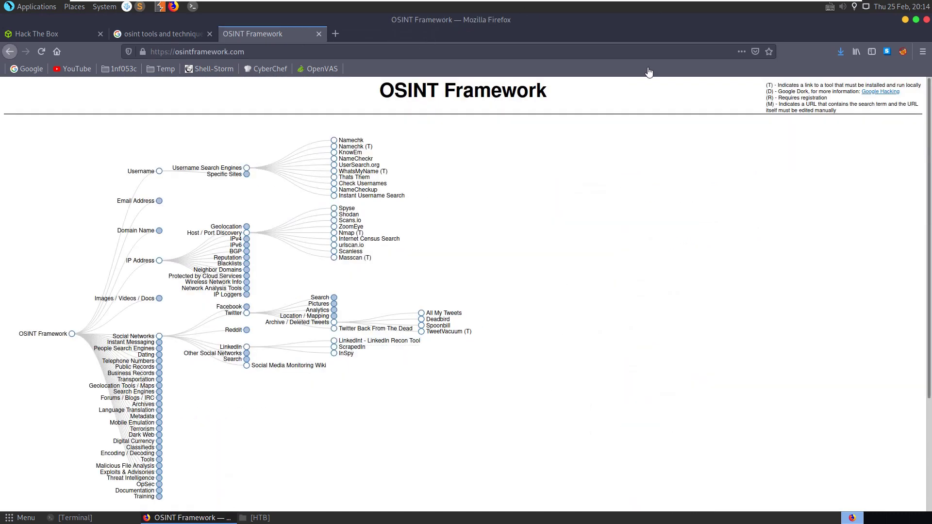
# Close the old results tab and search 'flinchsec' in a new private tab
pyautogui.click(216, 40)
pyautogui.click(209, 33)
pyautogui.click(226, 33)
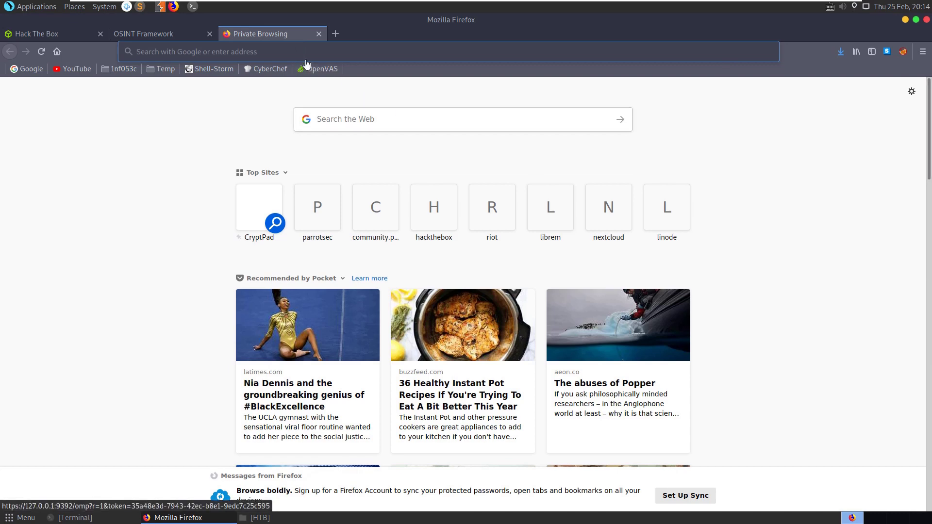
pyautogui.write('flinchsec')
pyautogui.press('Return')
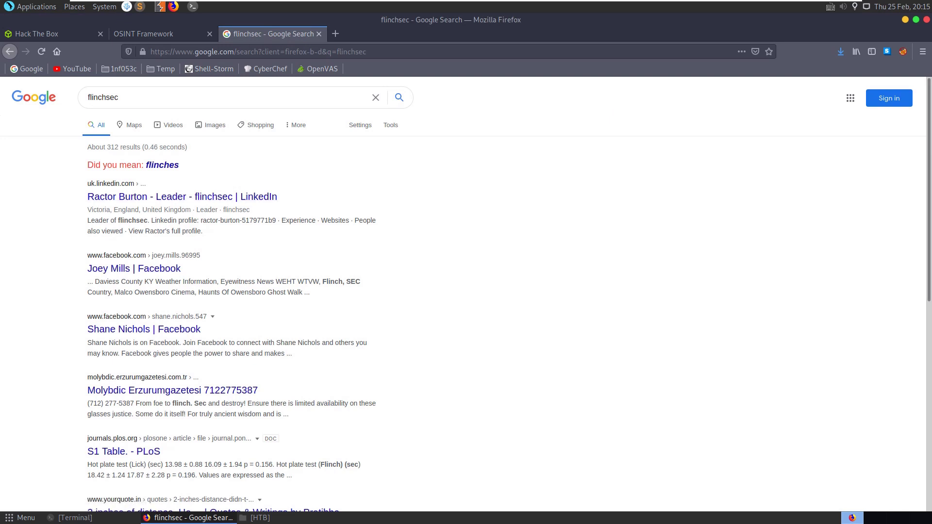
# Open the LinkedIn result and copy the profile URL without its query string
pyautogui.moveTo(95, 221); pyautogui.dragTo(145, 220)
pyautogui.click(144, 221)
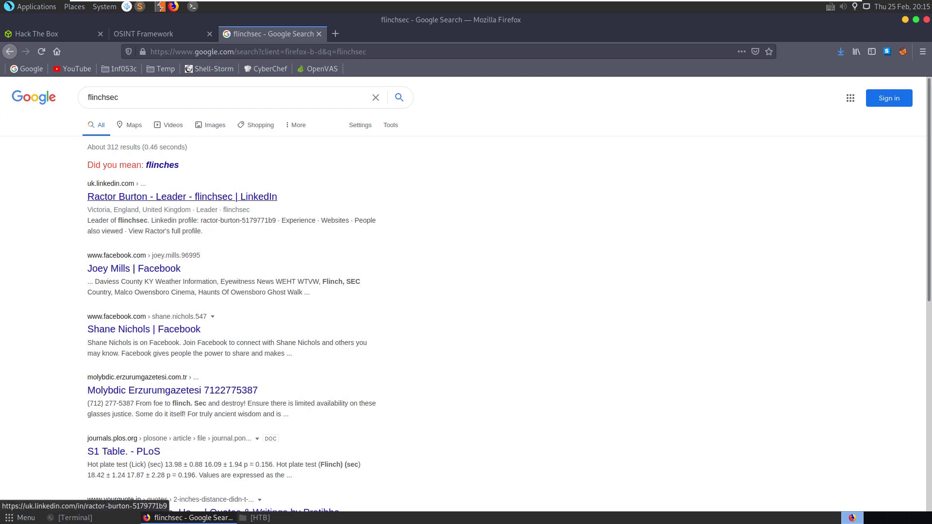
pyautogui.middleClick(194, 197)
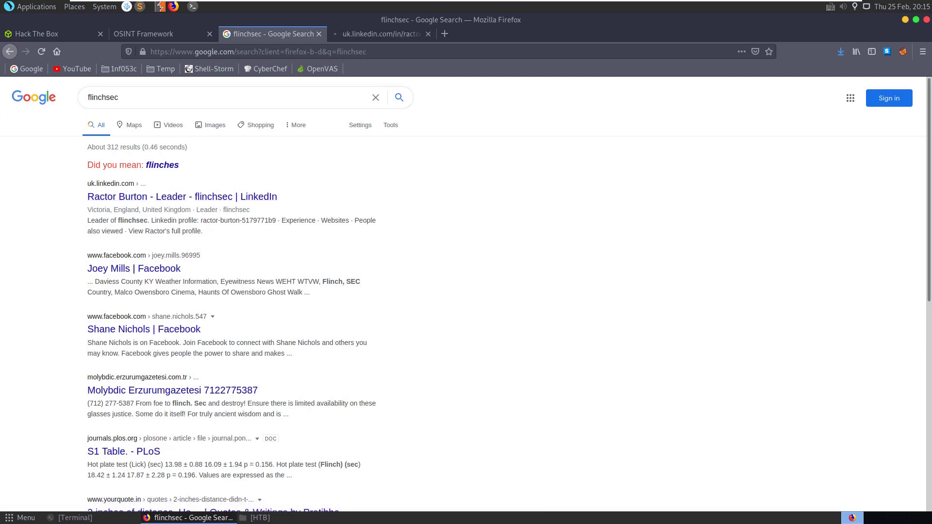
pyautogui.hotkey('ctrl', 'Tab')
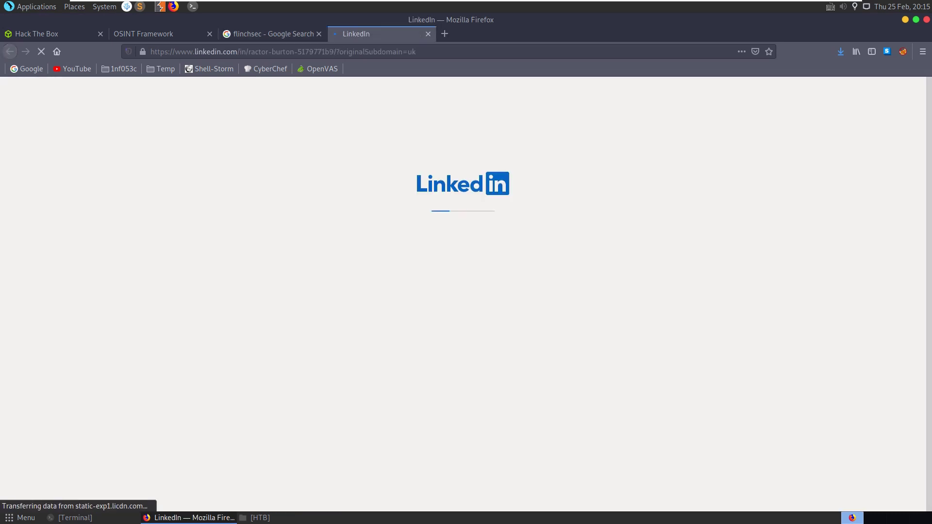
pyautogui.click(333, 52)
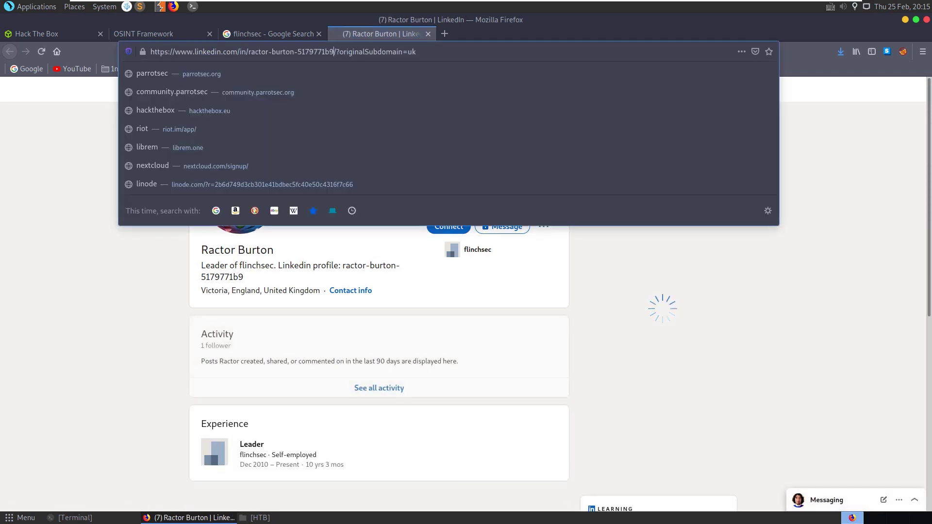
pyautogui.moveTo(333, 51); pyautogui.dragTo(150, 51)
pyautogui.hotkey('ctrl', 'c')
pyautogui.press('Escape')
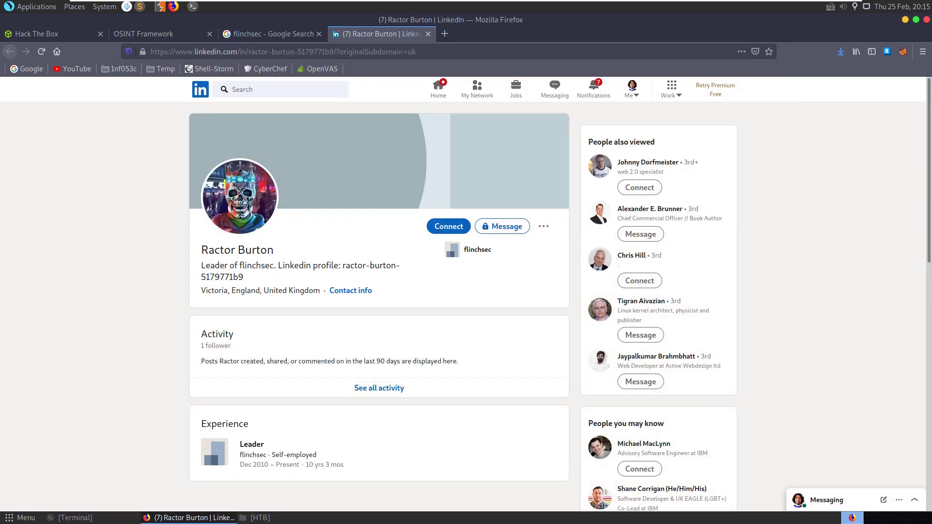
# Paste the profile URL into a new Sublime Text note, add the owner's name, then hide editor and terminal
pyautogui.press('F12')
pyautogui.write('subl')
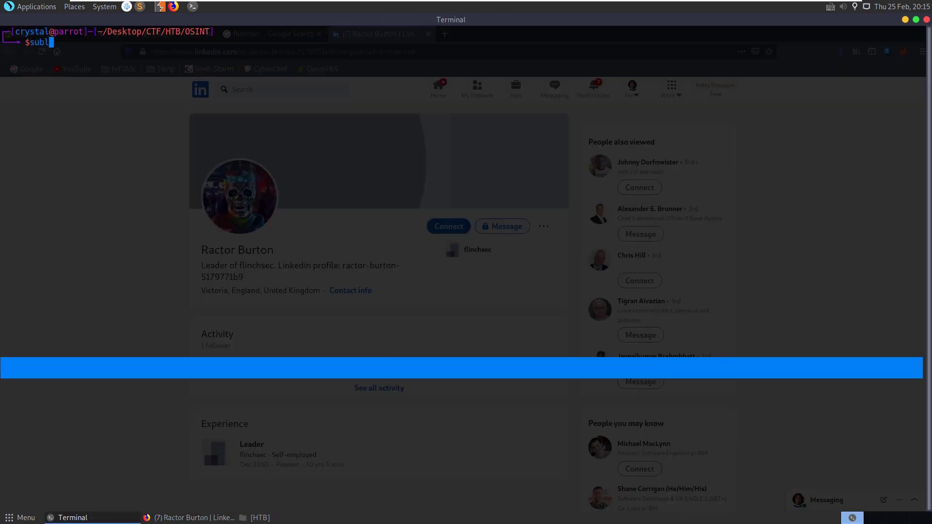
pyautogui.press('Return')
pyautogui.hotkey('ctrl', 'v')
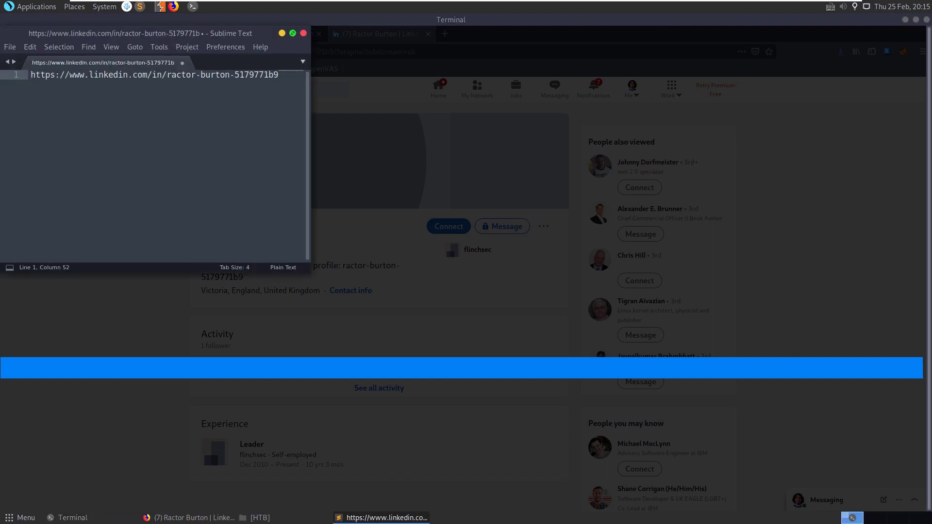
pyautogui.press('super+Up')
pyautogui.press('Return')
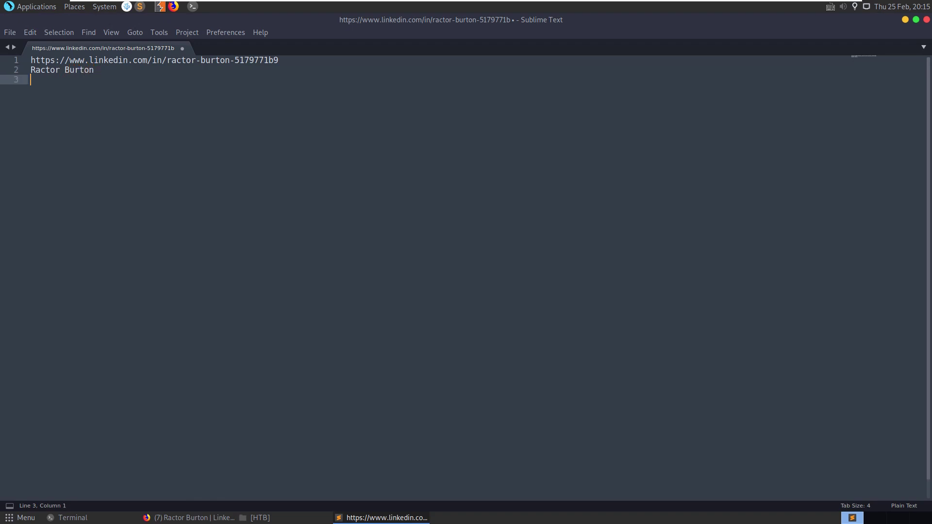
pyautogui.hotkey('alt', 'F9')
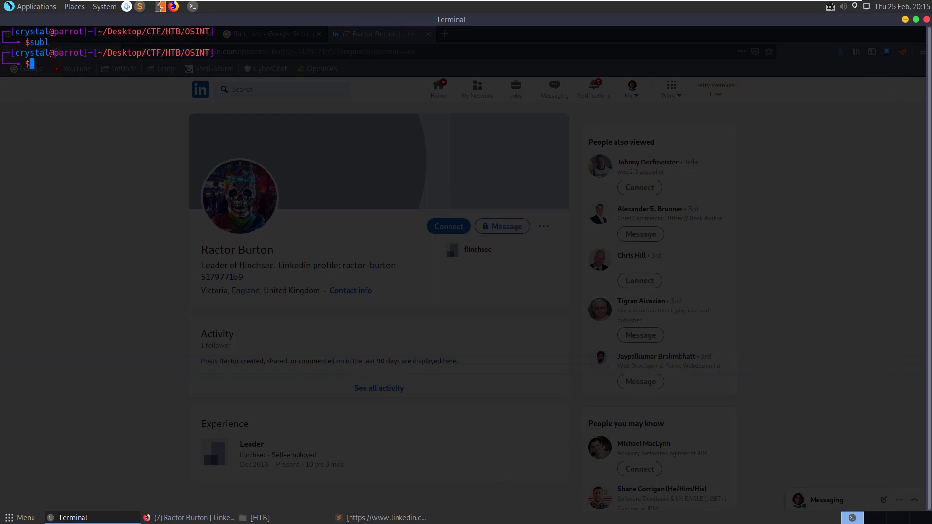
pyautogui.hotkey('alt', 'F9')
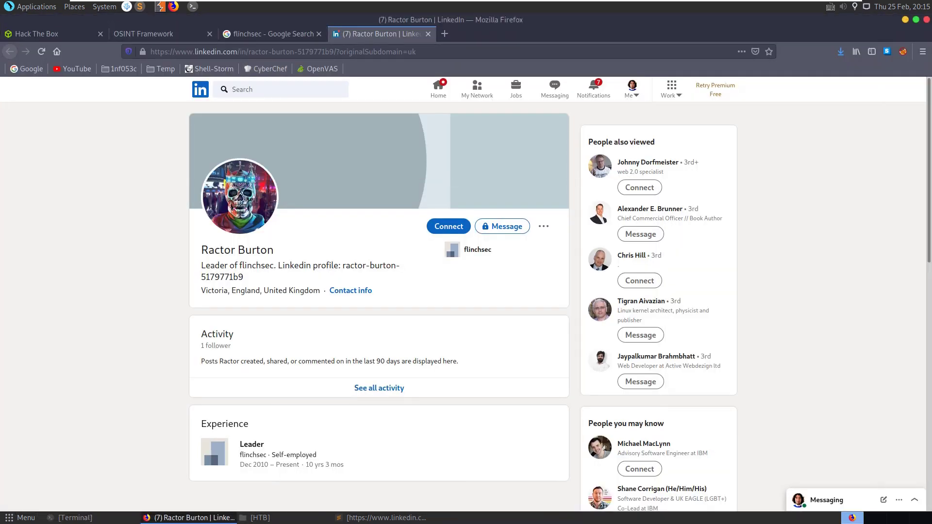
# Open the profile's full activity list, find it empty, and go back to the profile
pyautogui.scroll(-3, 272, 376)
pyautogui.moveTo(272, 376); pyautogui.dragTo(120, 379)
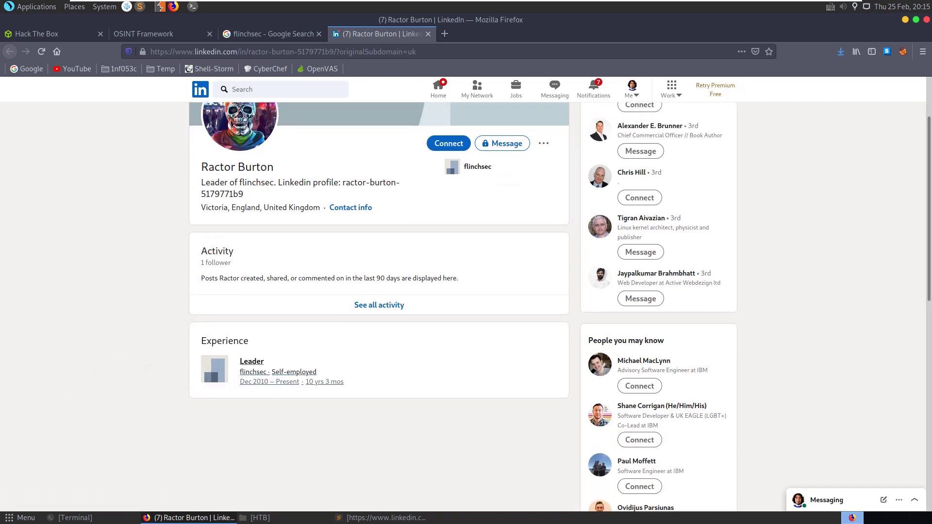
pyautogui.scroll(2, 253, 361)
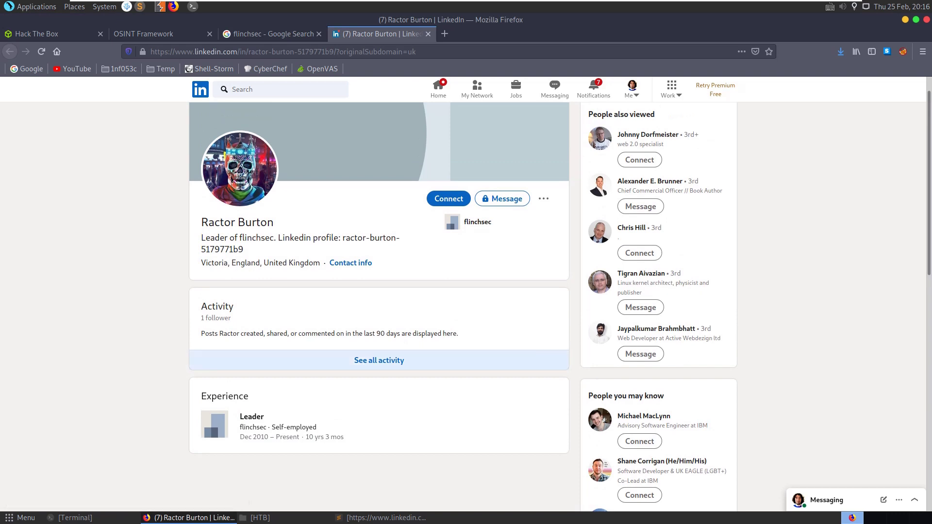
pyautogui.click(253, 360)
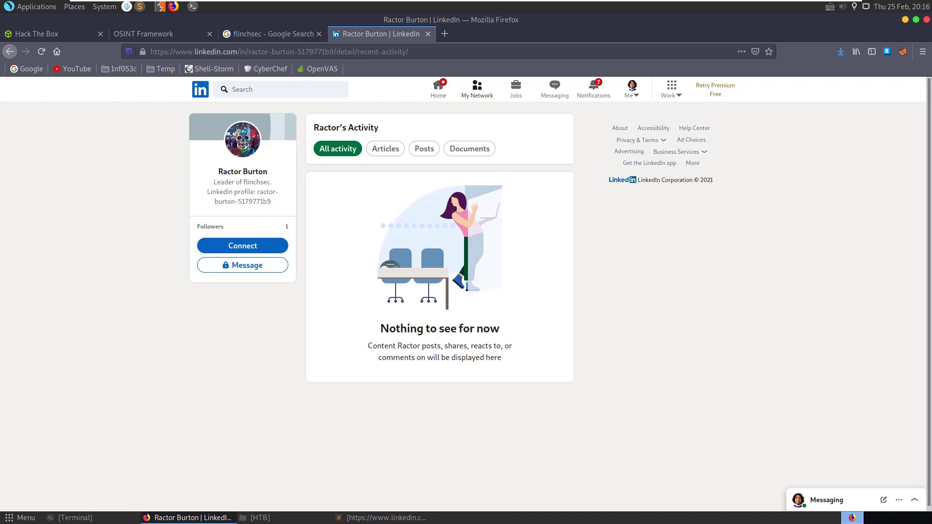
pyautogui.click(10, 52)
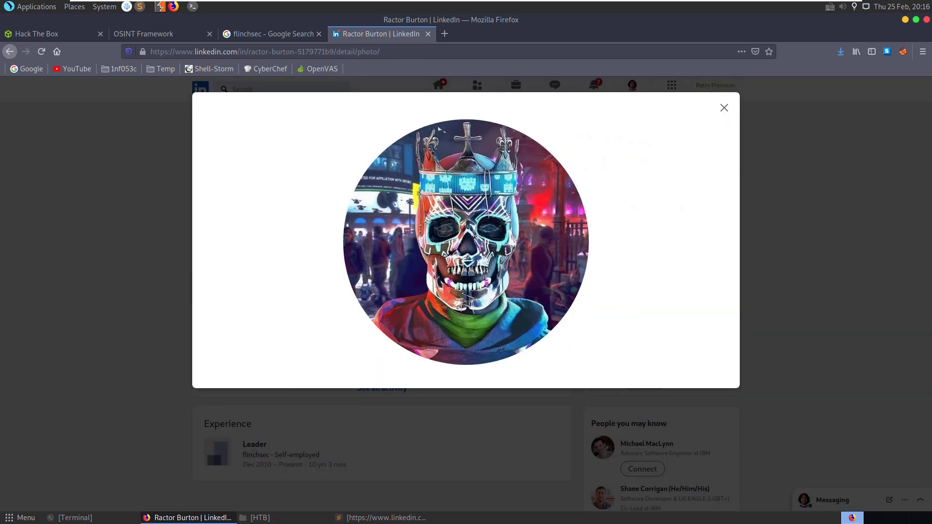
# Save the profile photo as 1604054928280.jpeg in the OSINT folder
pyautogui.rightClick(418, 240)
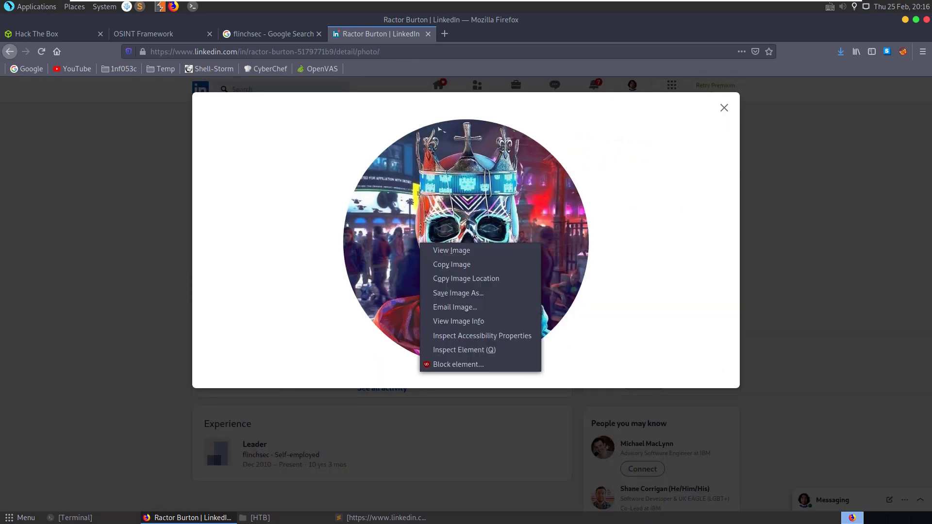
pyautogui.click(439, 292)
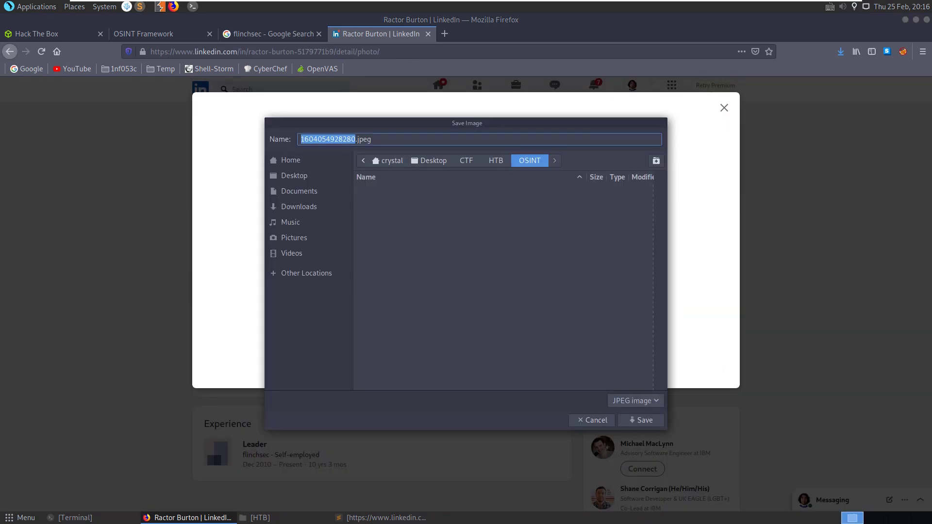
pyautogui.click(641, 420)
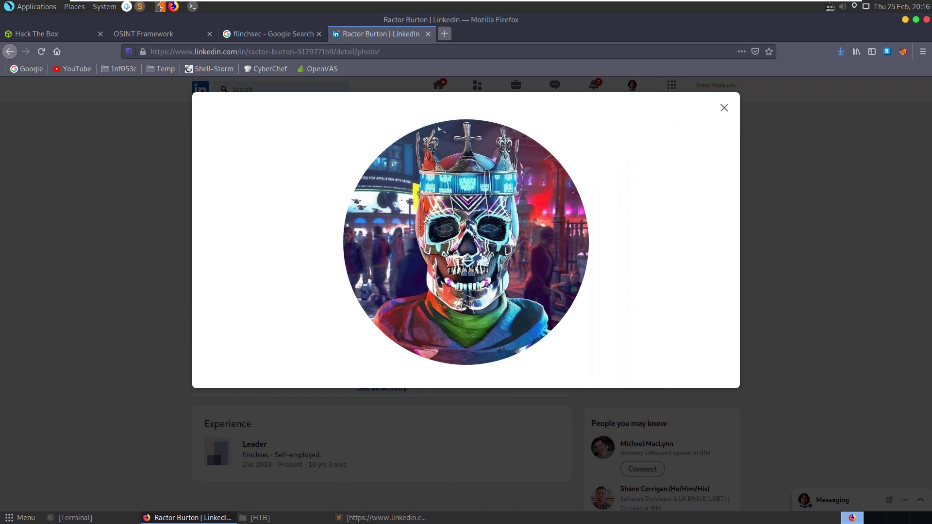
# Upload the photo to TinEye reverse image search, then close the enlarged photo on LinkedIn
pyautogui.hotkey('ctrl', 't')
pyautogui.write('tineye./com')
pyautogui.press('Return')
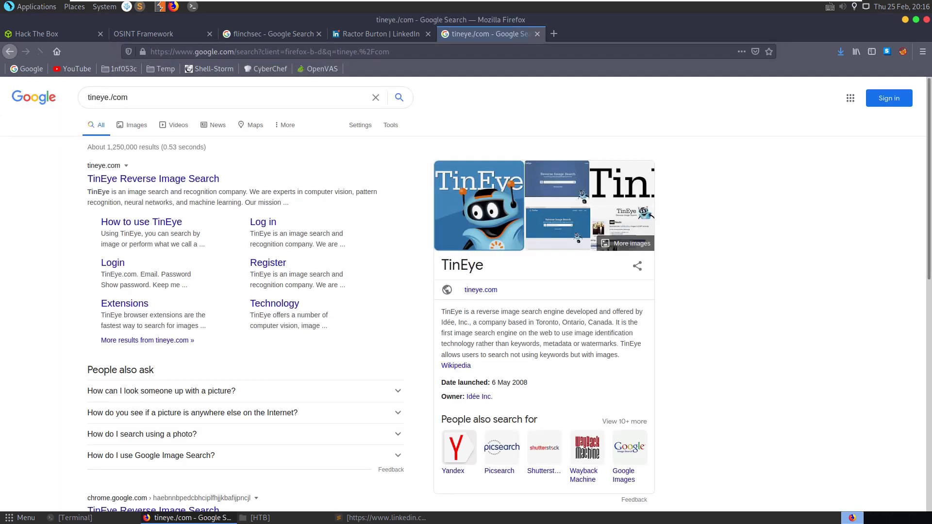
pyautogui.click(146, 179)
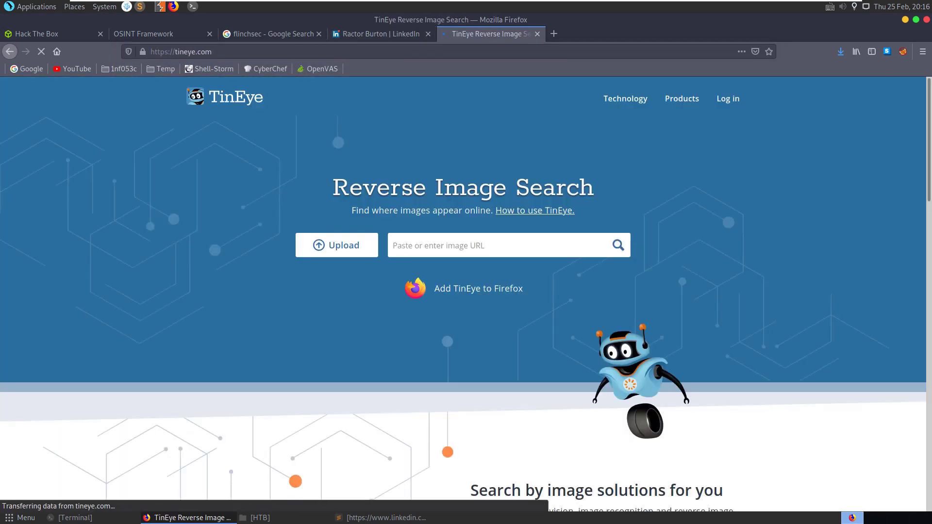
pyautogui.click(337, 245)
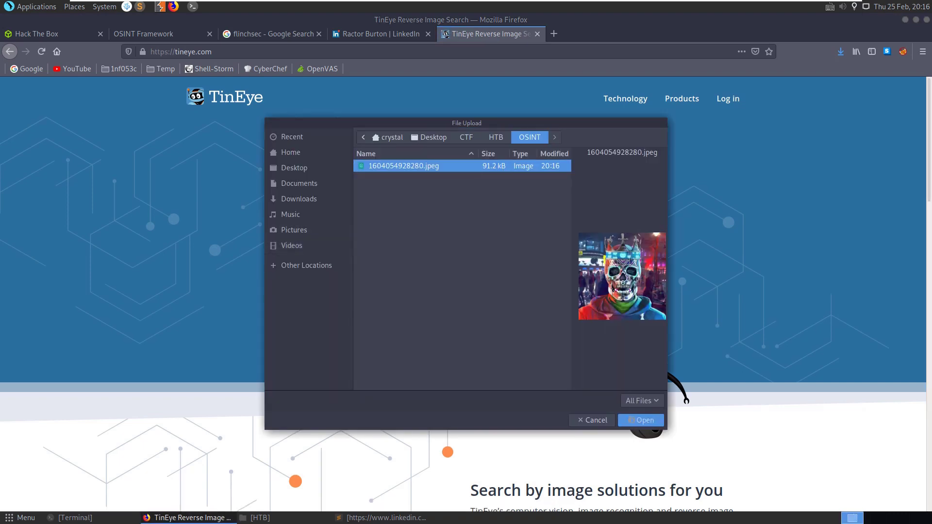
pyautogui.press('Return')
pyautogui.hotkey('ctrl', 'pageup')
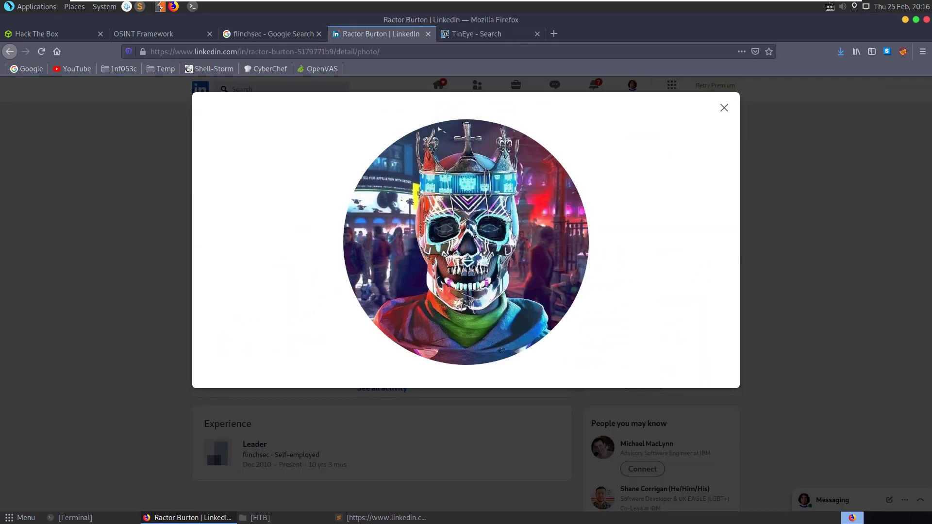
pyautogui.press('Escape')
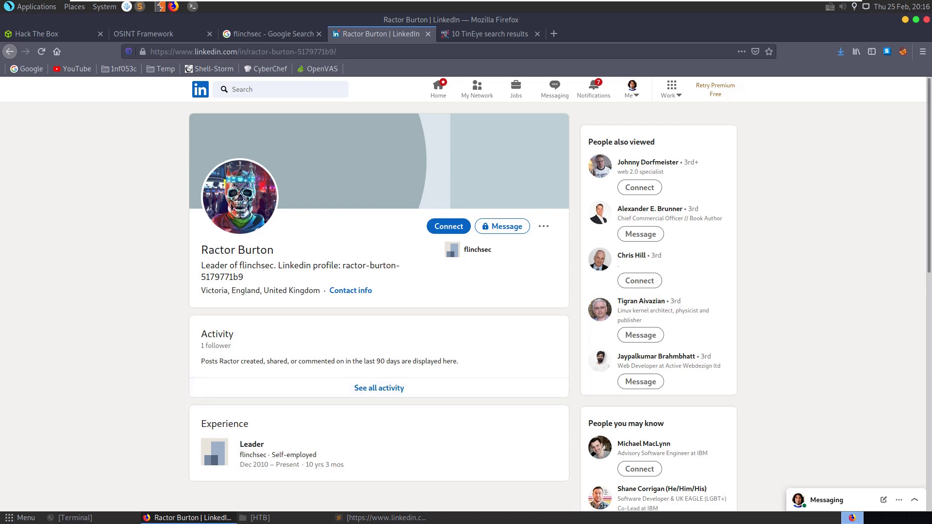
# Select the 5179771b9 suffix in the LinkedIn profile headline
pyautogui.moveTo(279, 290); pyautogui.dragTo(219, 291)
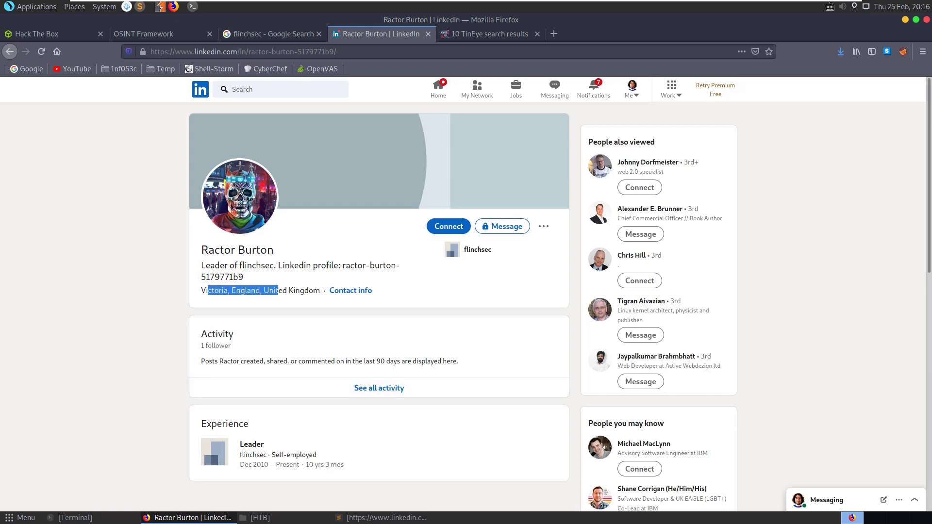
pyautogui.click(208, 290)
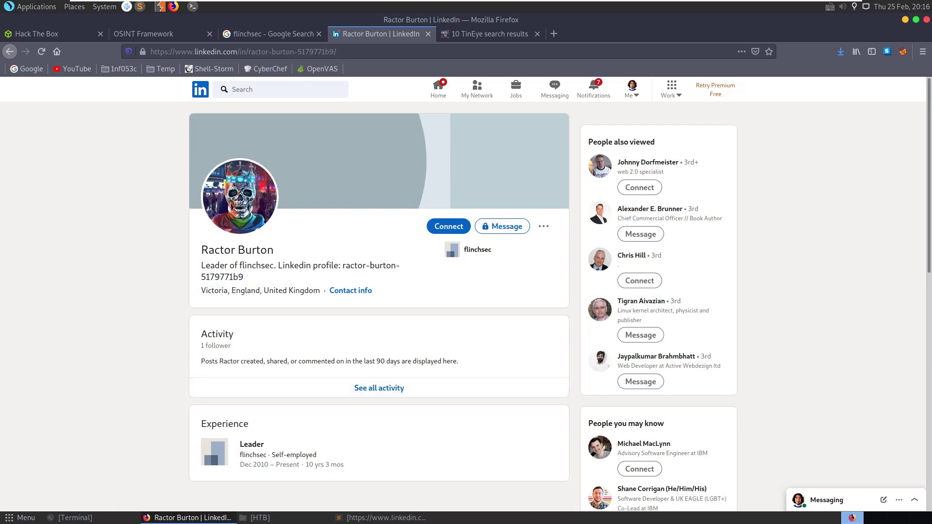
pyautogui.moveTo(244, 277); pyautogui.dragTo(201, 277)
# Decode 5179771b9 from hexadecimal on asciitohex.com, then close it and go back to TinEye
pyautogui.hotkey('ctrl', 't')
pyautogui.write('asciitohex.com')
pyautogui.press('Return')
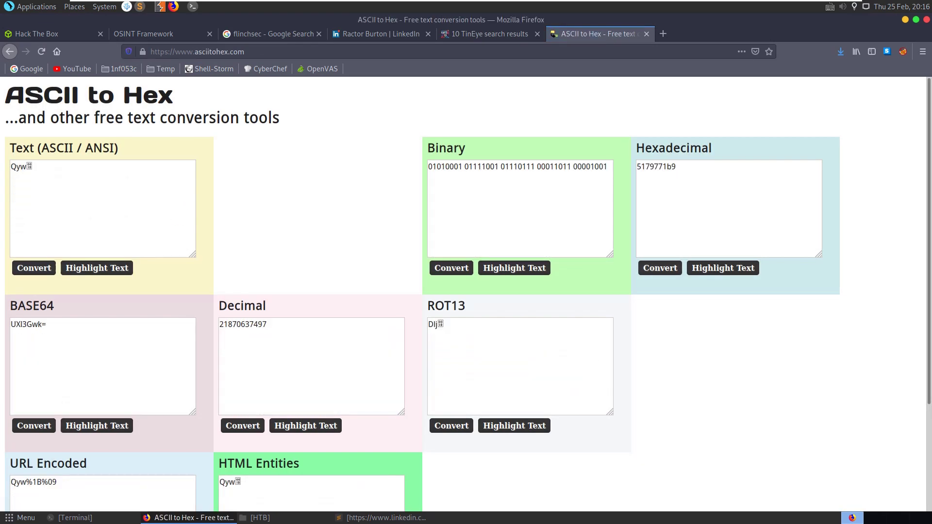
pyautogui.hotkey('ctrl', 'w')
pyautogui.hotkey('ctrl', 'l')
pyautogui.hotkey('ctrl', 'Tab')
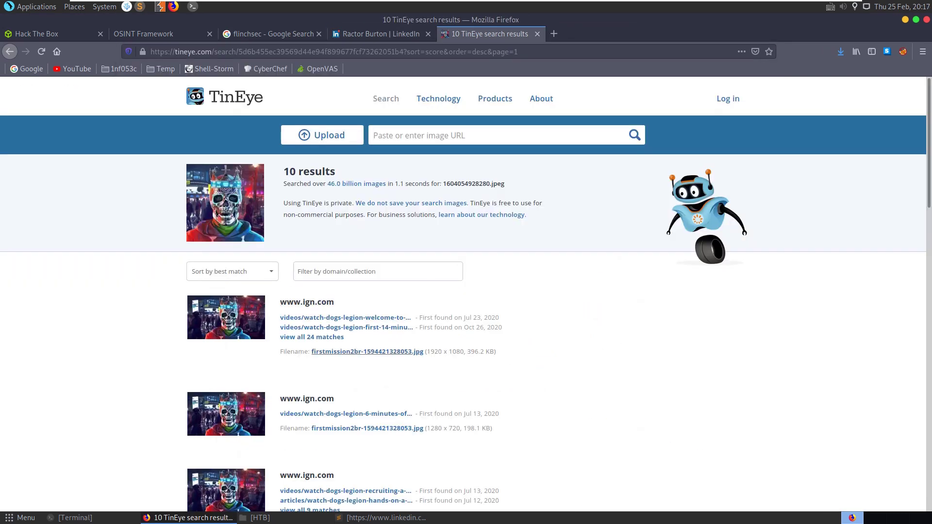
# Review TinEye's Watch Dogs Legion matches from ign.com and gamespot.com, then return to the LinkedIn profile
pyautogui.scroll(-8, 467, 291)
pyautogui.scroll(-5, 466, 291)
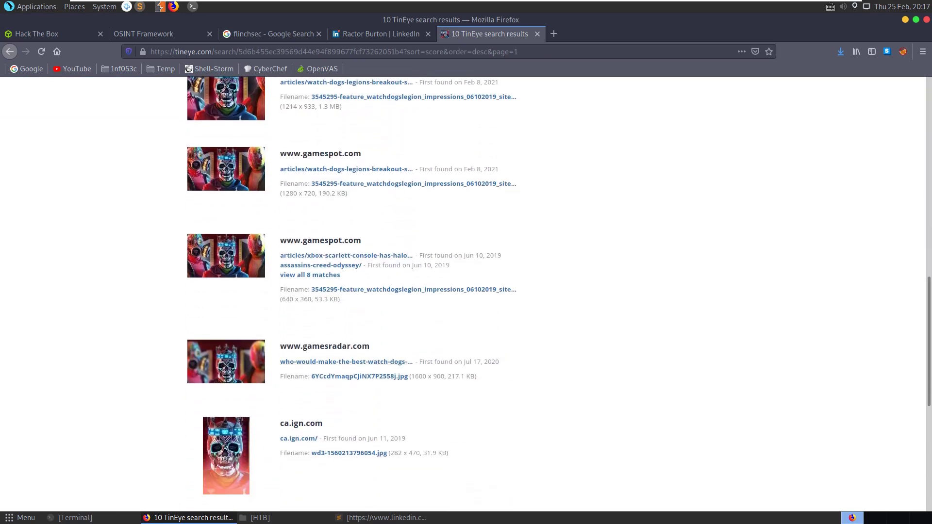
pyautogui.scroll(4, 466, 291)
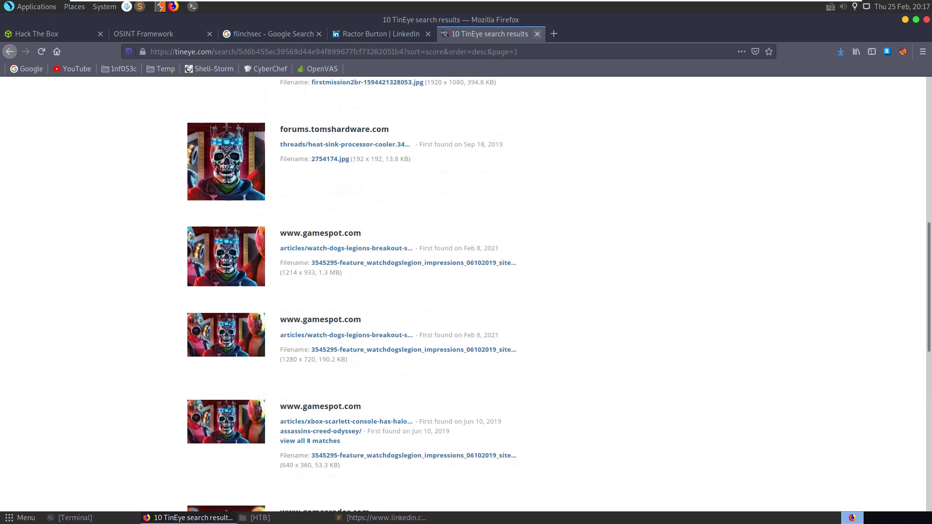
pyautogui.hotkey('ctrl', 'w')
pyautogui.hotkey('alt', 'Tab')
pyautogui.scroll(-5, 476, 250)
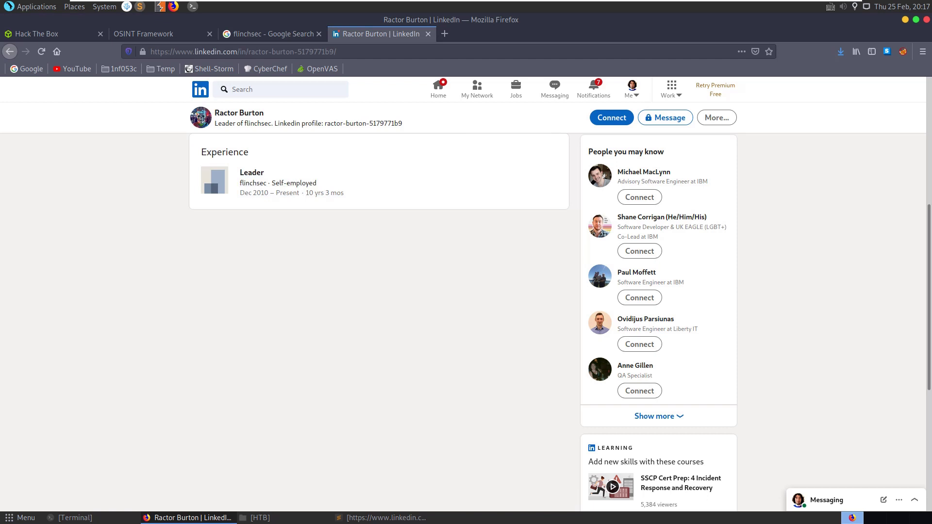
# Open the contact info's company website w3h3lpp3opl3.tk, which shows 000webhost's 'no longer available' page
pyautogui.click(716, 118)
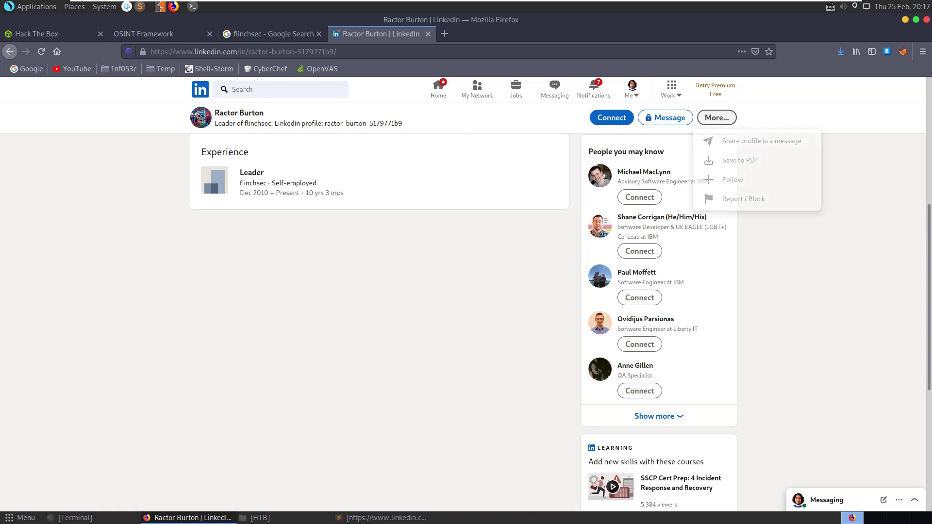
pyautogui.click(10, 51)
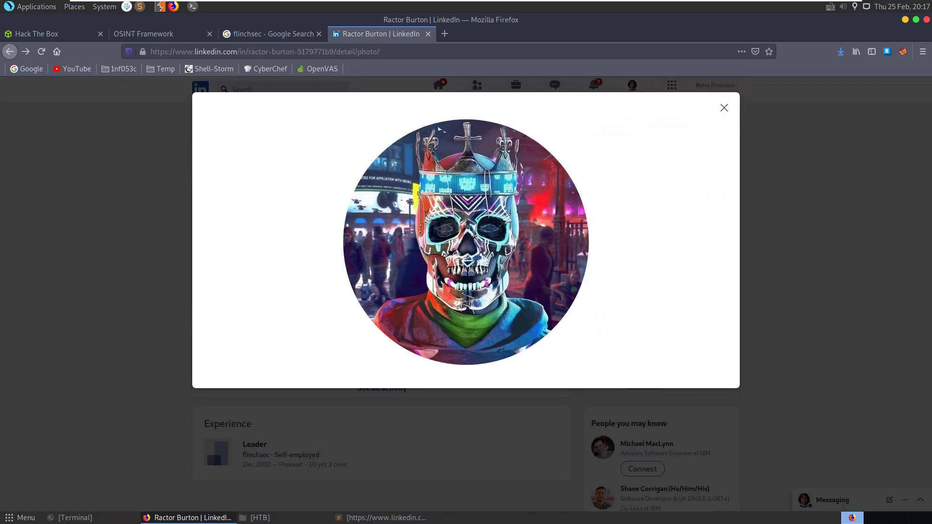
pyautogui.press('Escape')
pyautogui.click(350, 290)
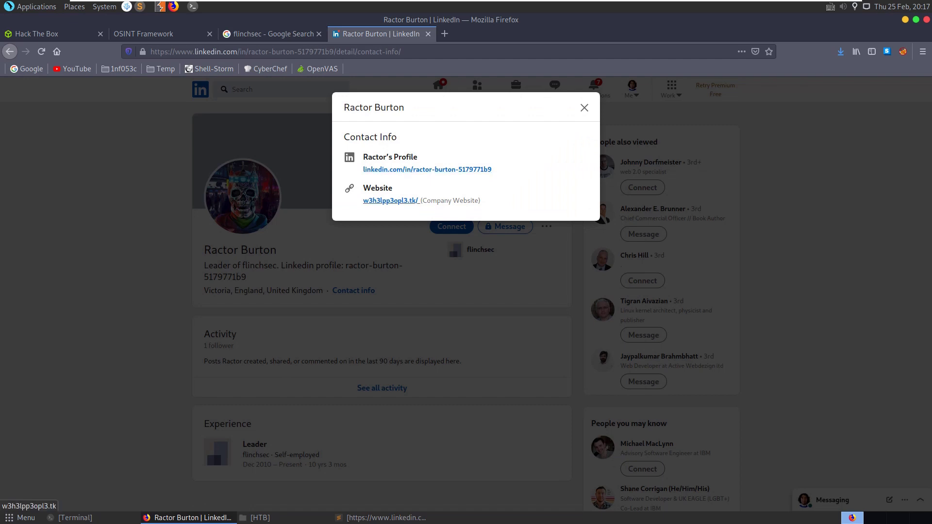
pyautogui.rightClick(390, 201)
pyautogui.press('Escape')
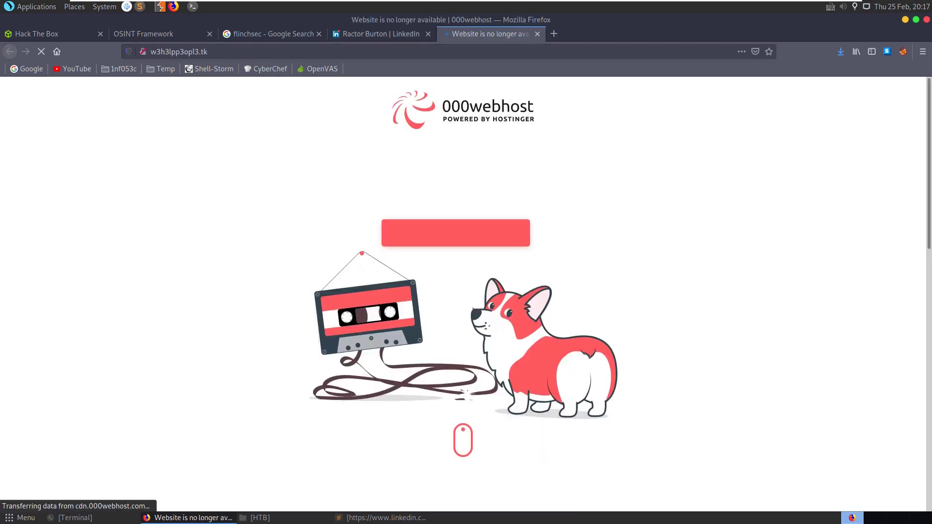
pyautogui.hotkey('ctrl', 'l')
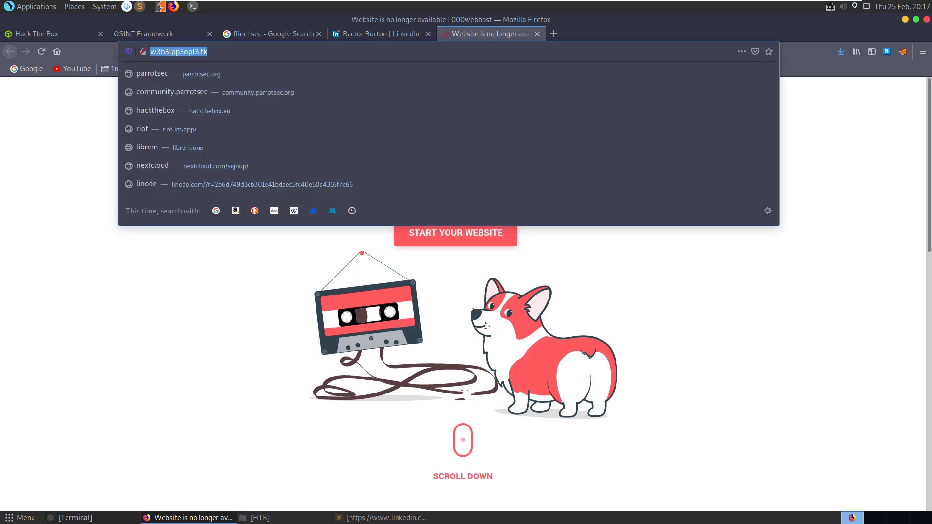
pyautogui.hotkey('ctrl', 'c')
pyautogui.hotkey('alt', 'Tab')
pyautogui.hotkey('ctrl', 'v')
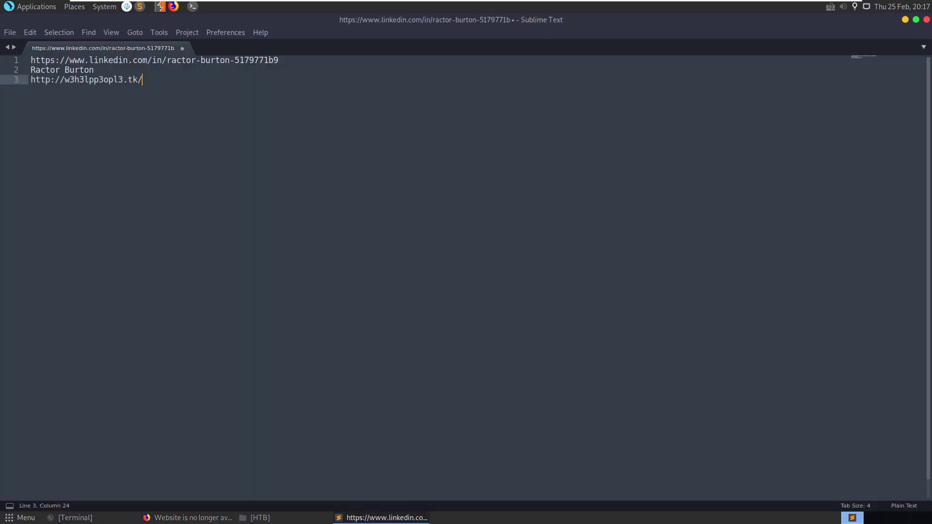
pyautogui.press('Return')
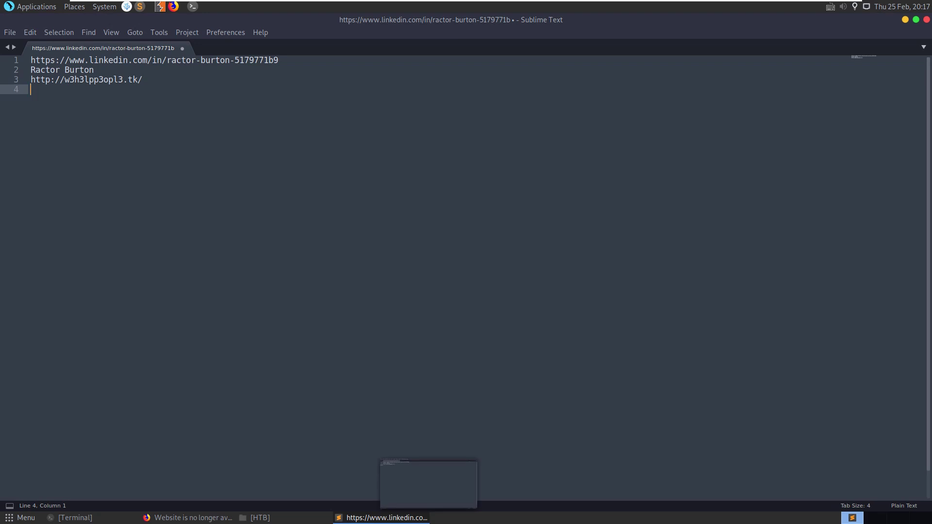
pyautogui.hotkey('alt', 'Tab')
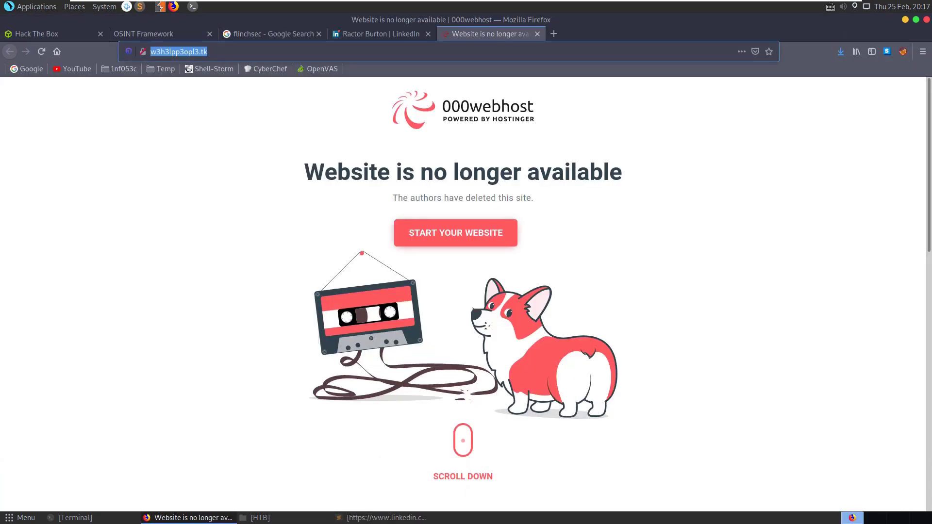
pyautogui.press('Tab')
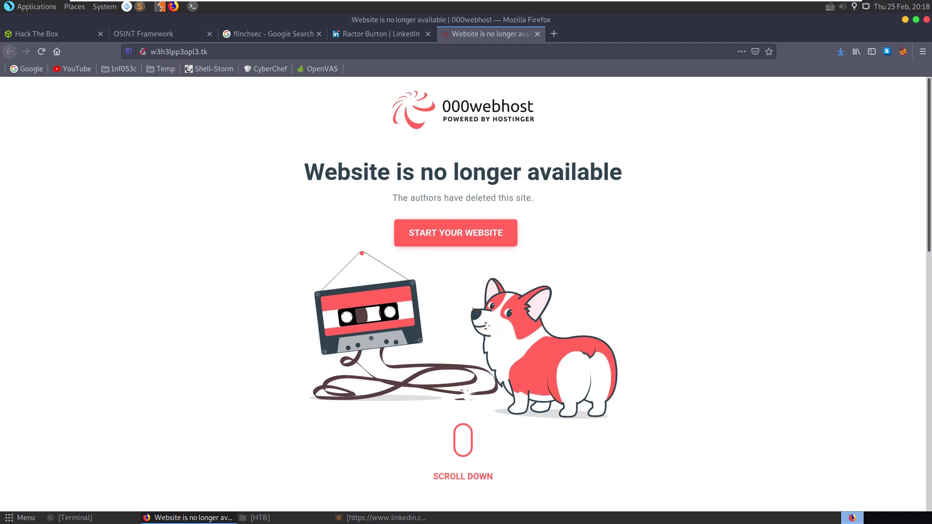
# Expand Domain Name and its Discovery node in the OSINT Framework tree
pyautogui.click(157, 37)
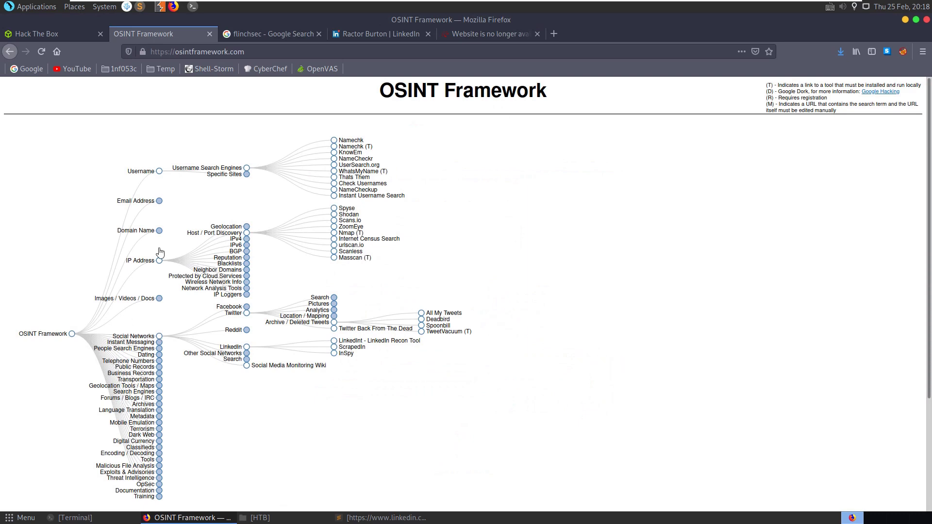
pyautogui.click(146, 231)
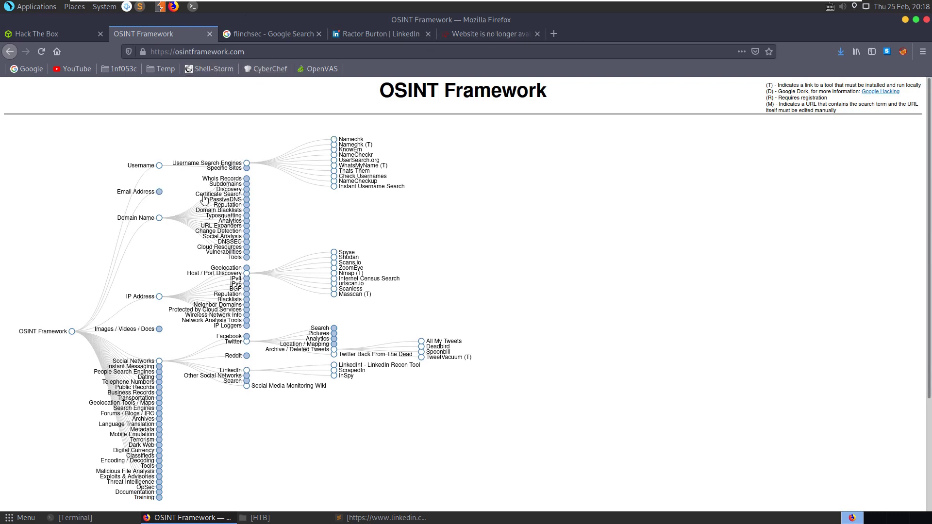
pyautogui.click(228, 191)
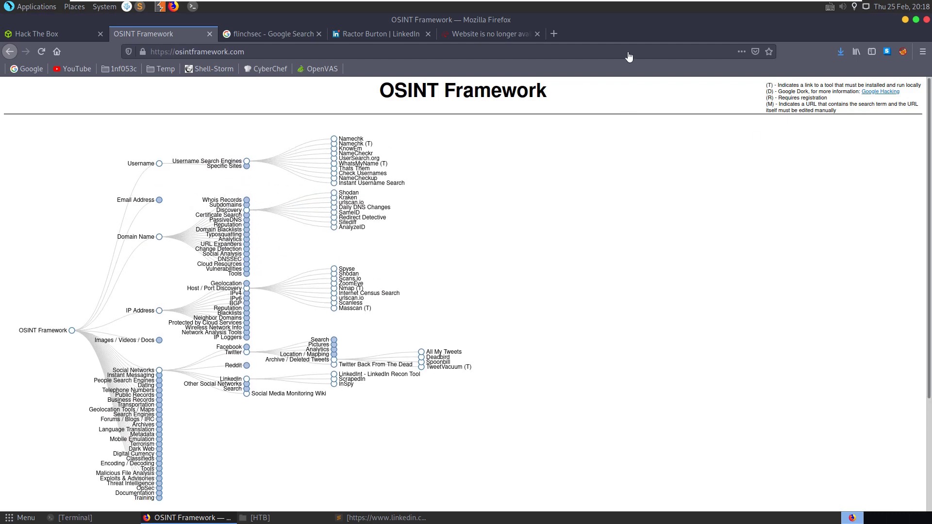
# Search Google for waybackmachine in a new tab and open the Wayback Machine - Internet Archive result
pyautogui.click(554, 34)
pyautogui.write('wa')
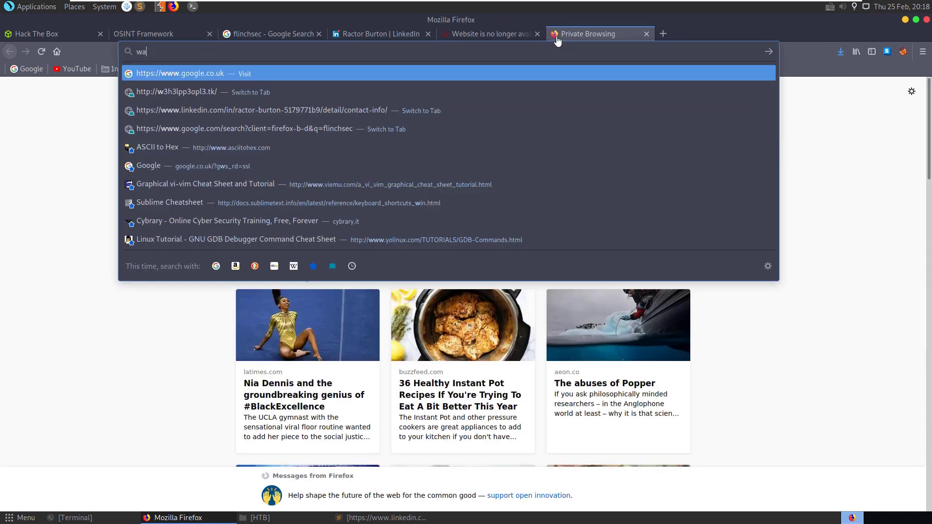
pyautogui.write('ybackmachine')
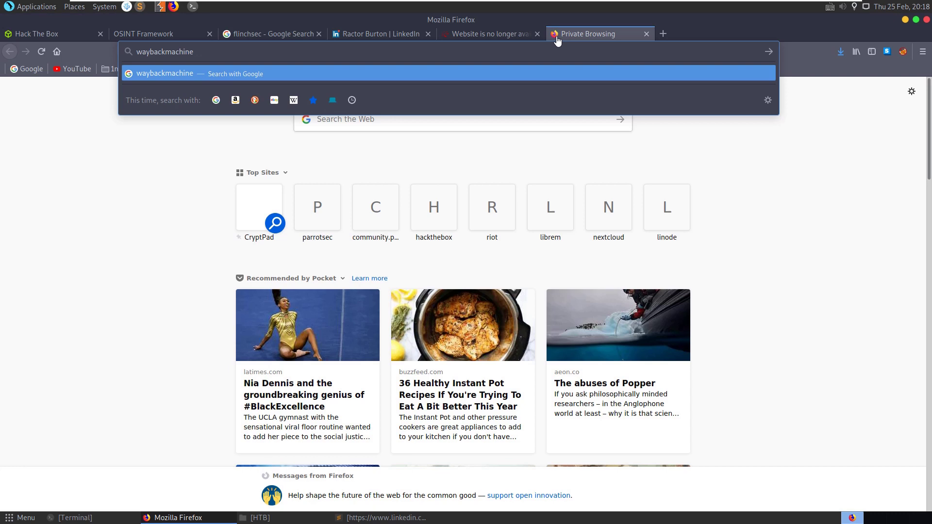
pyautogui.press('Return')
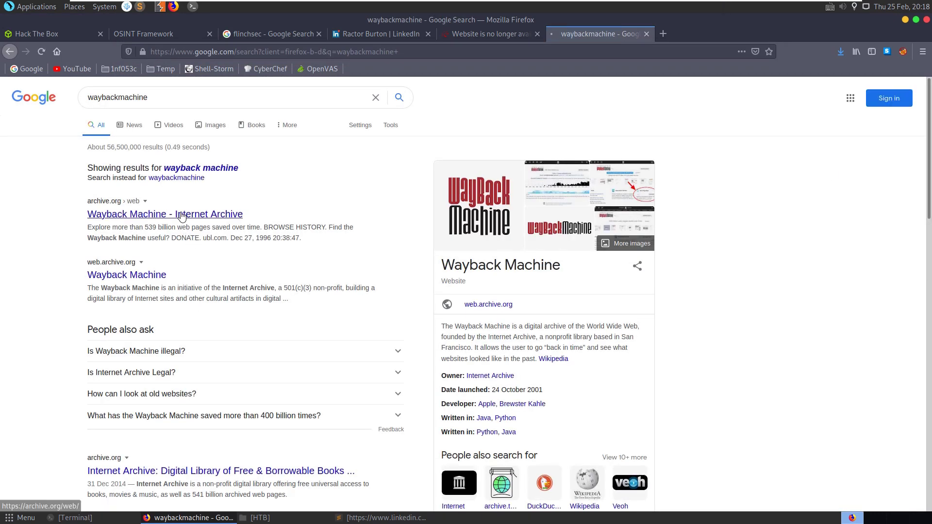
pyautogui.click(126, 215)
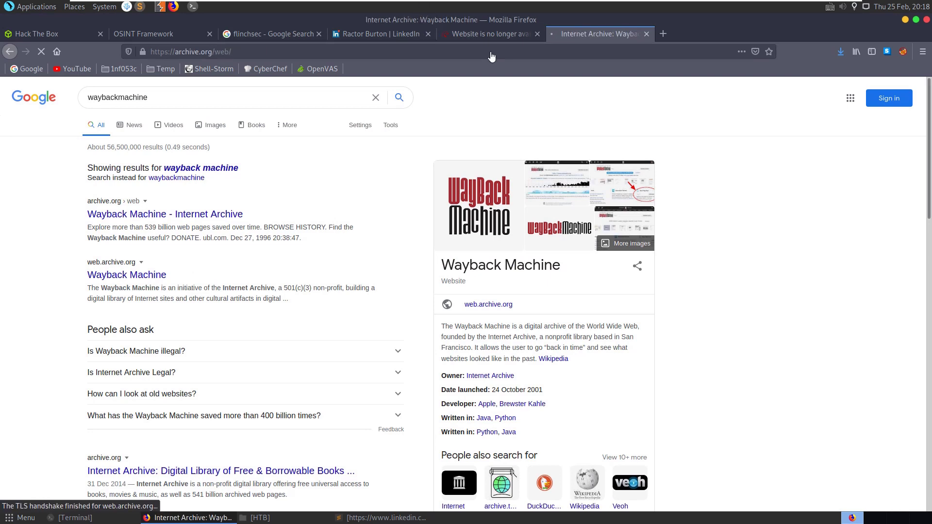
pyautogui.click(172, 35)
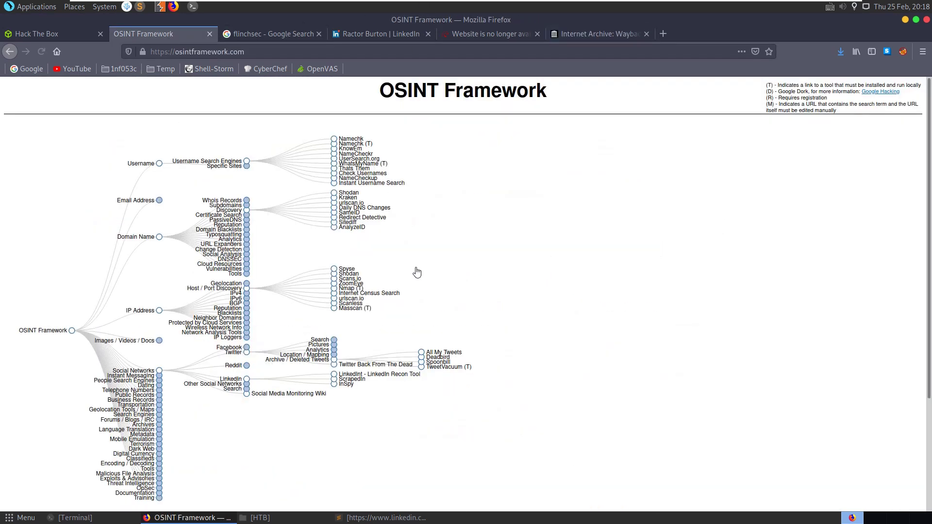
pyautogui.hotkey('ctrl', 'f')
pyautogui.write('wayback')
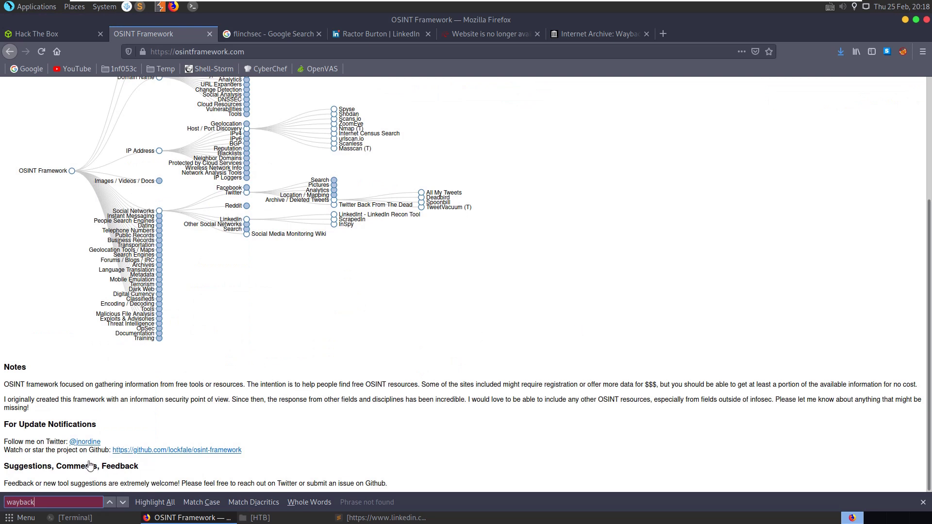
pyautogui.click(923, 504)
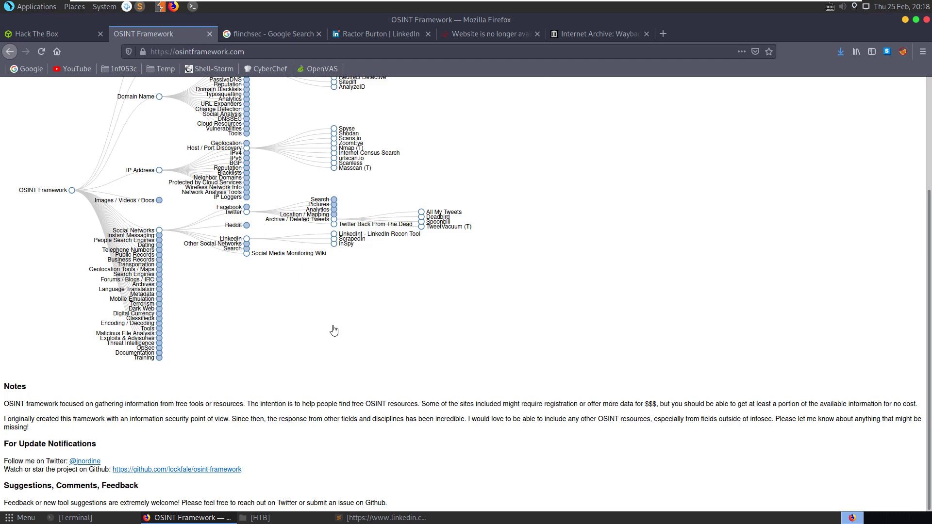
pyautogui.scroll(4, 316, 243)
pyautogui.scroll(1, 136, 260)
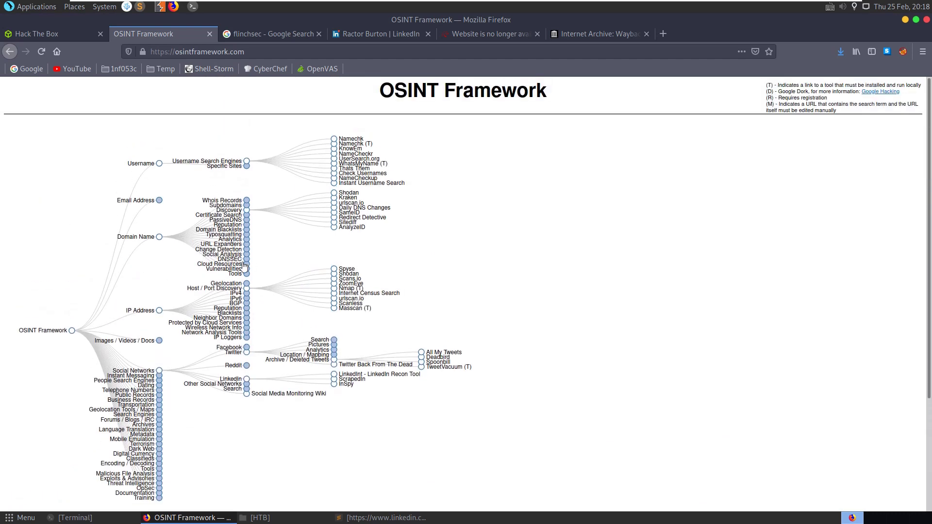
pyautogui.scroll(-5, 297, 287)
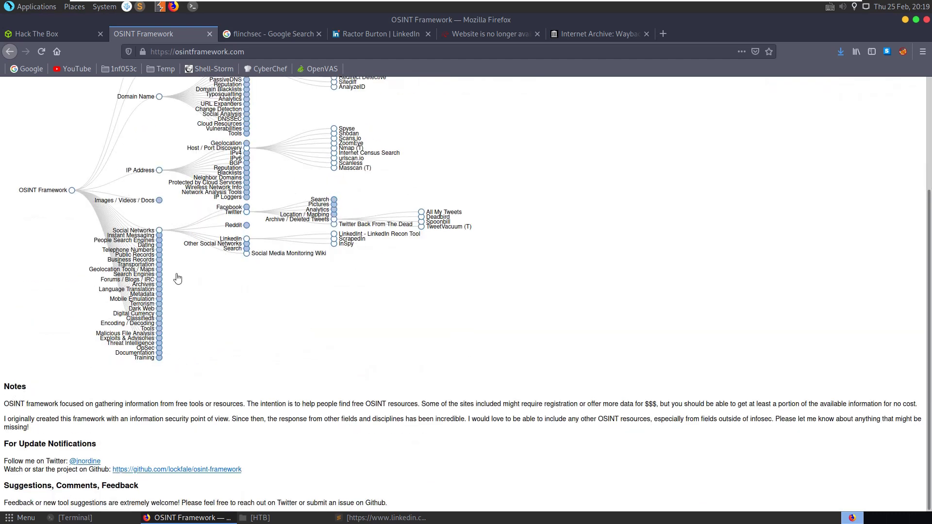
pyautogui.click(582, 32)
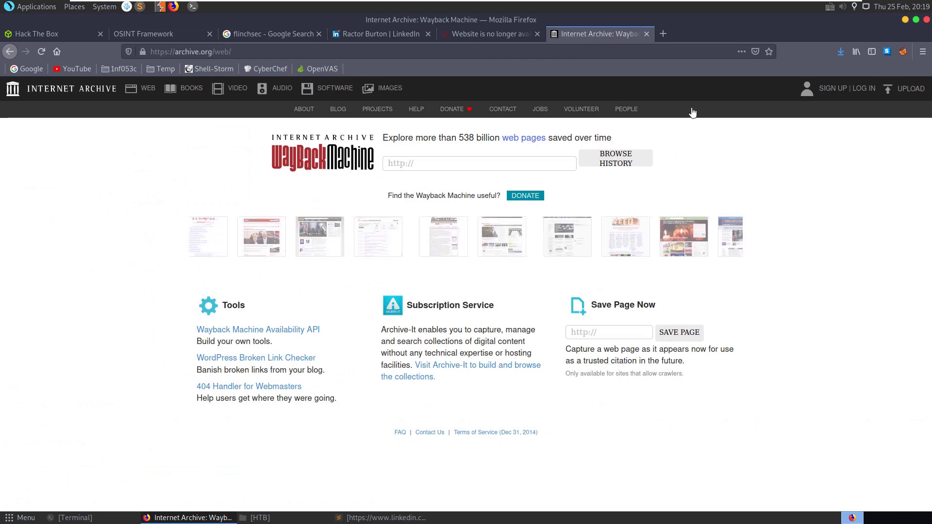
pyautogui.click(490, 33)
pyautogui.click(388, 57)
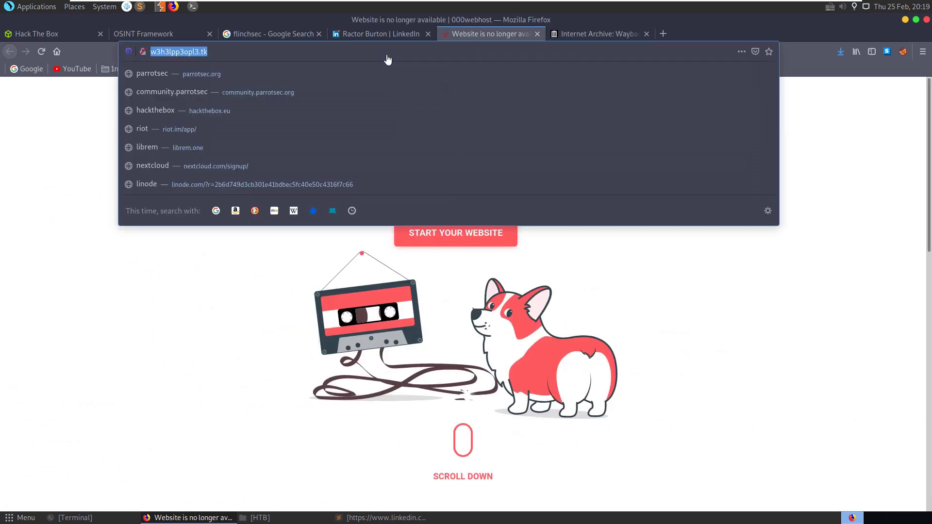
pyautogui.click(577, 36)
pyautogui.click(416, 163)
pyautogui.hotkey('ctrl', 'v')
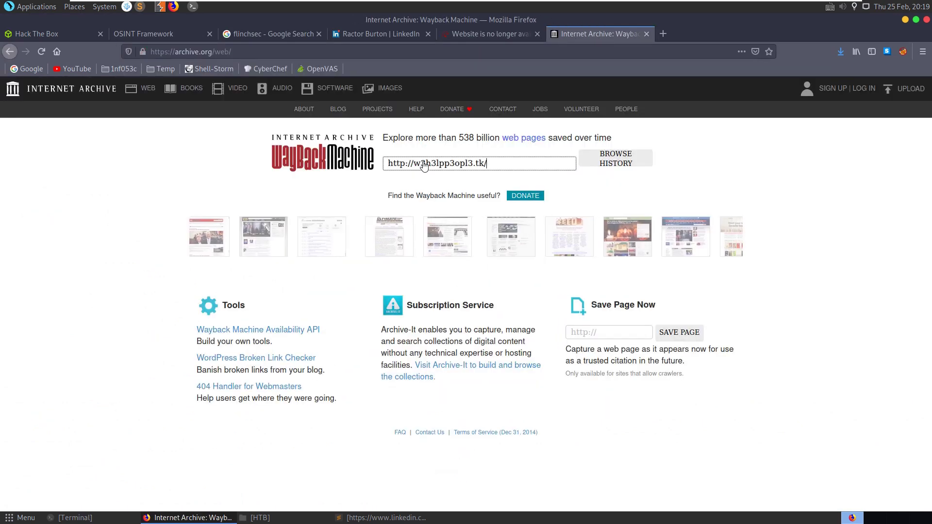
pyautogui.press('Return')
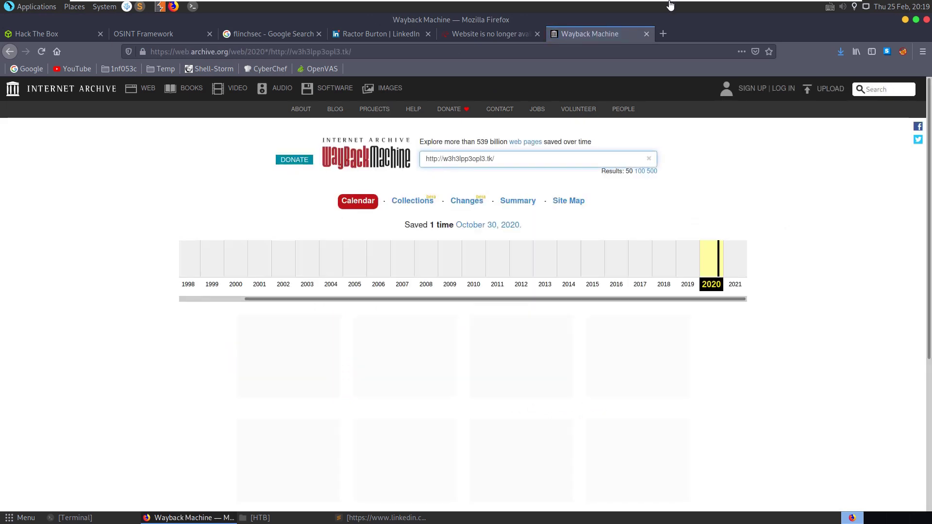
pyautogui.click(501, 227)
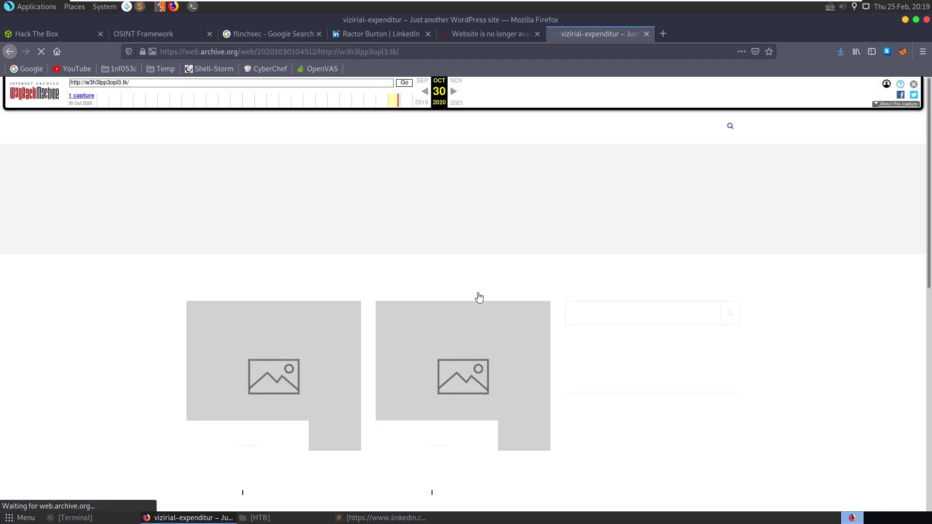
pyautogui.scroll(-3, 509, 330)
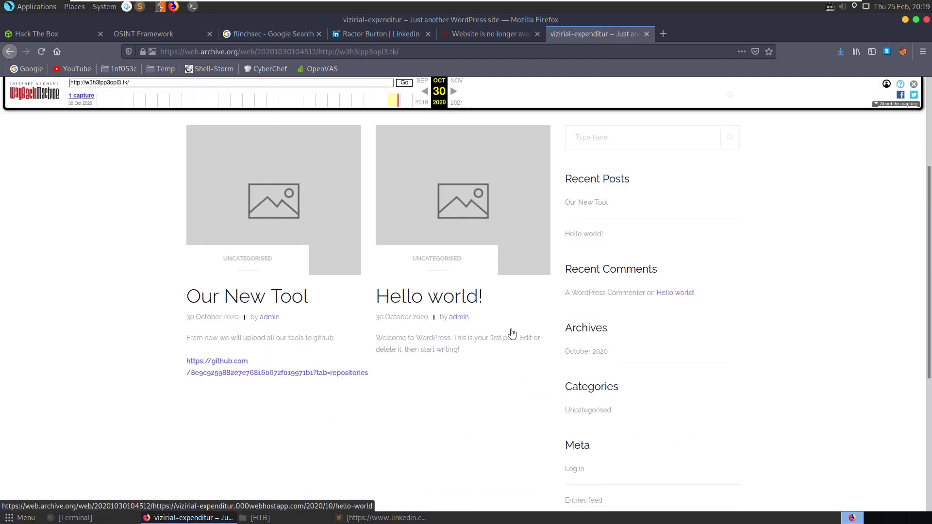
pyautogui.scroll(3, 485, 354)
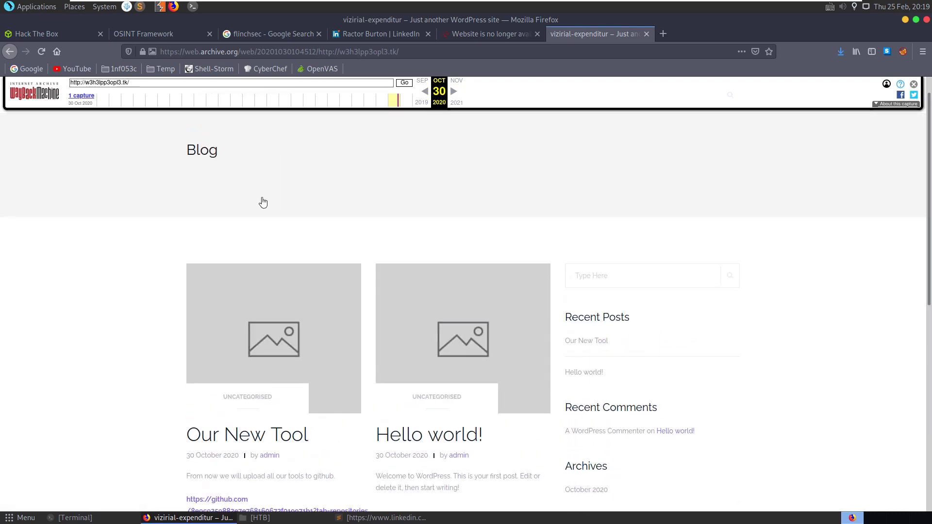
pyautogui.moveTo(225, 150); pyautogui.dragTo(183, 150)
pyautogui.click(253, 166)
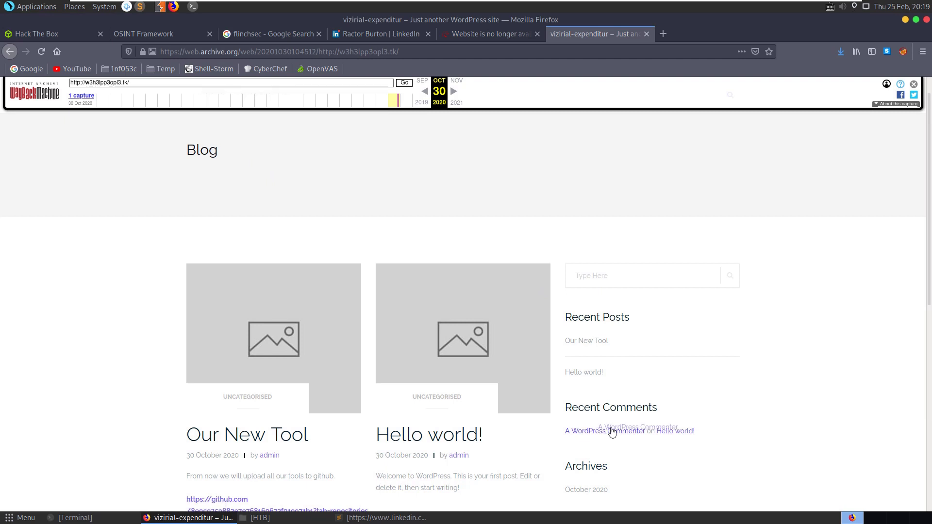
pyautogui.scroll(-2, 145, 444)
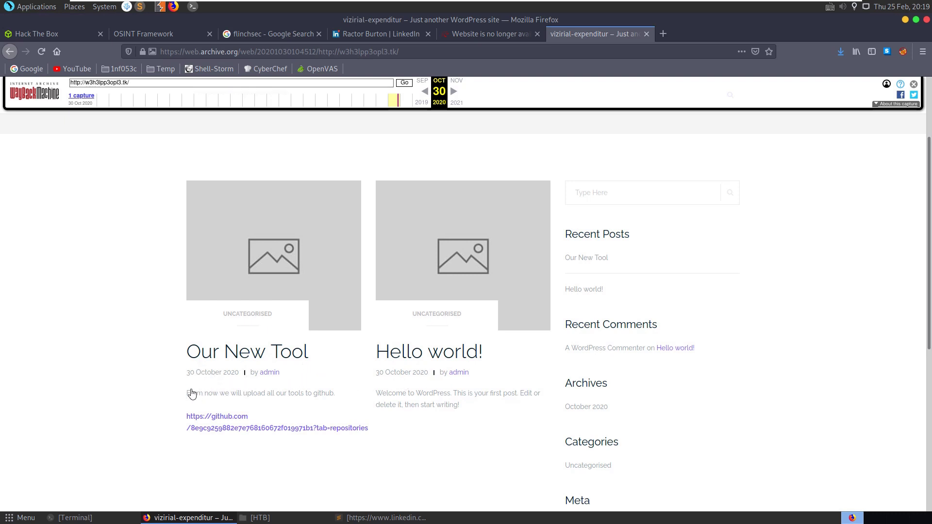
# Load the post's GitHub link live by stripping the web.archive.org prefix, then select the hex username
pyautogui.click(276, 429)
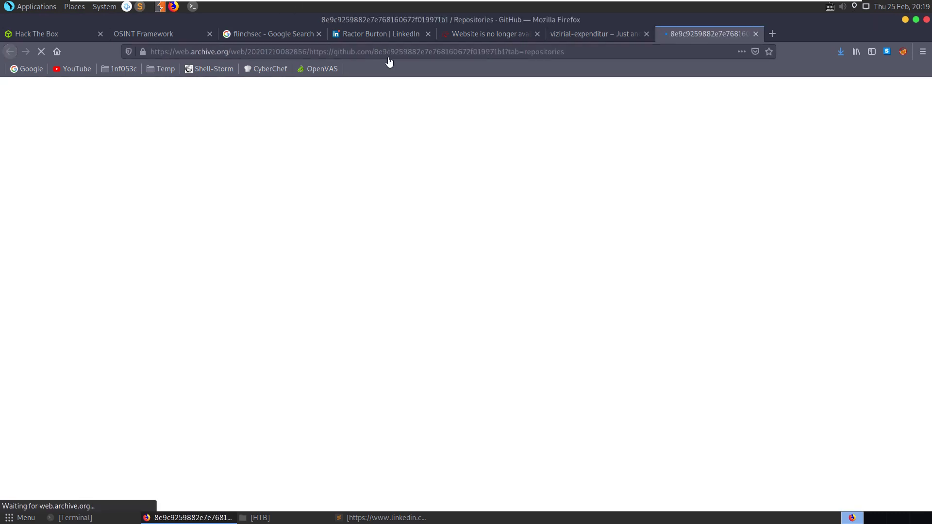
pyautogui.moveTo(309, 53); pyautogui.dragTo(505, 58)
pyautogui.hotkey('ctrl', 'c')
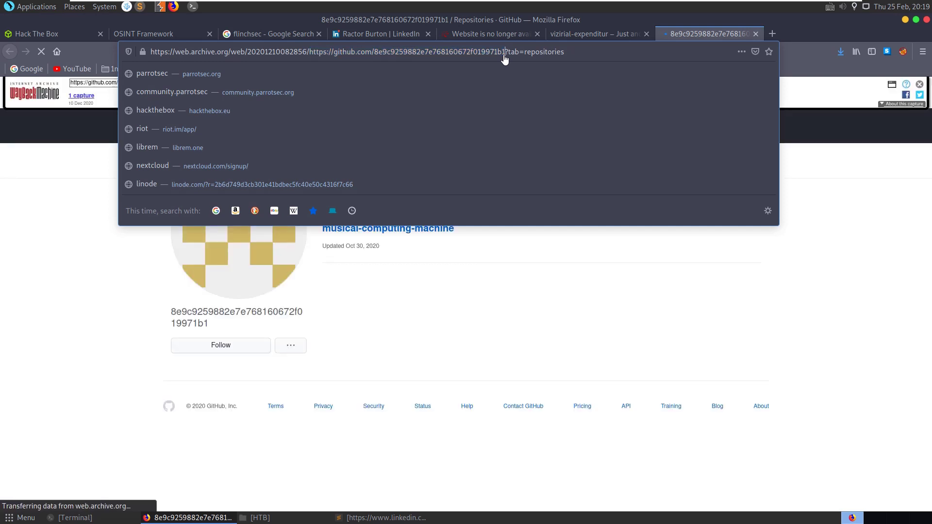
pyautogui.hotkey('ctrl', 'a')
pyautogui.hotkey('ctrl', 'v')
pyautogui.press('Return')
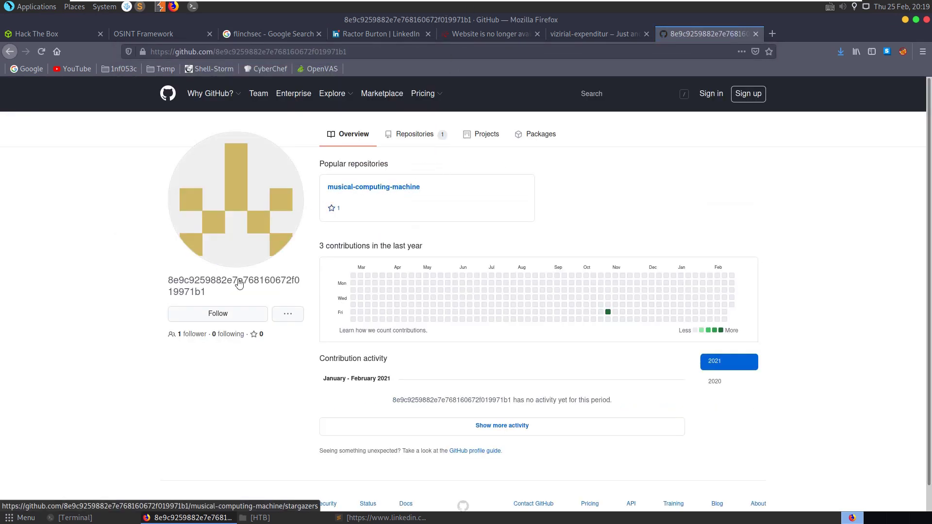
pyautogui.tripleClick(198, 296)
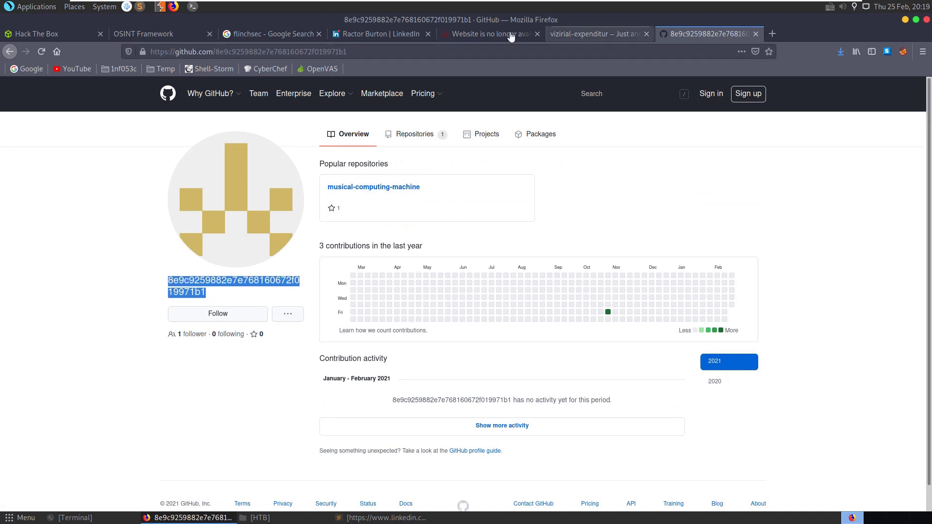
# Close the dead 000webhost tab and scroll the archived blog, selecting its title vizirial-expenditur
pyautogui.click(595, 34)
pyautogui.click(494, 38)
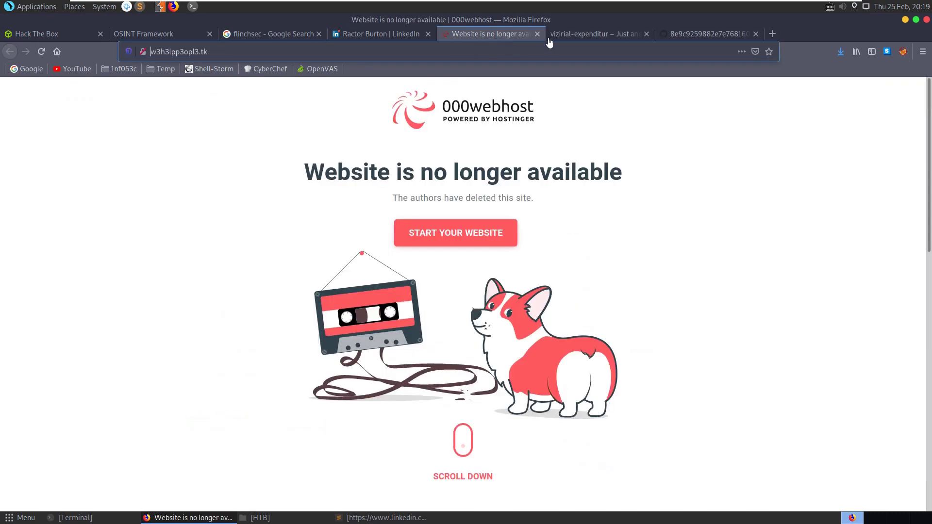
pyautogui.click(538, 34)
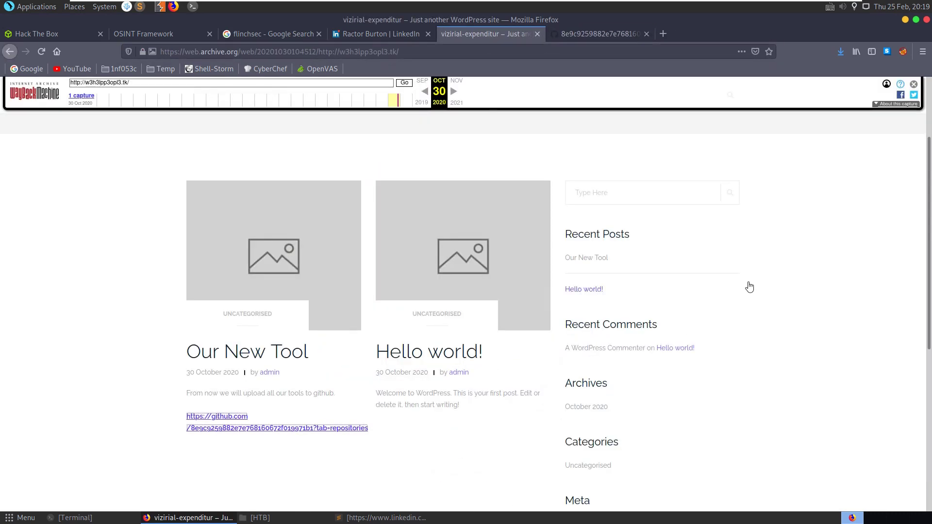
pyautogui.scroll(-5, 833, 287)
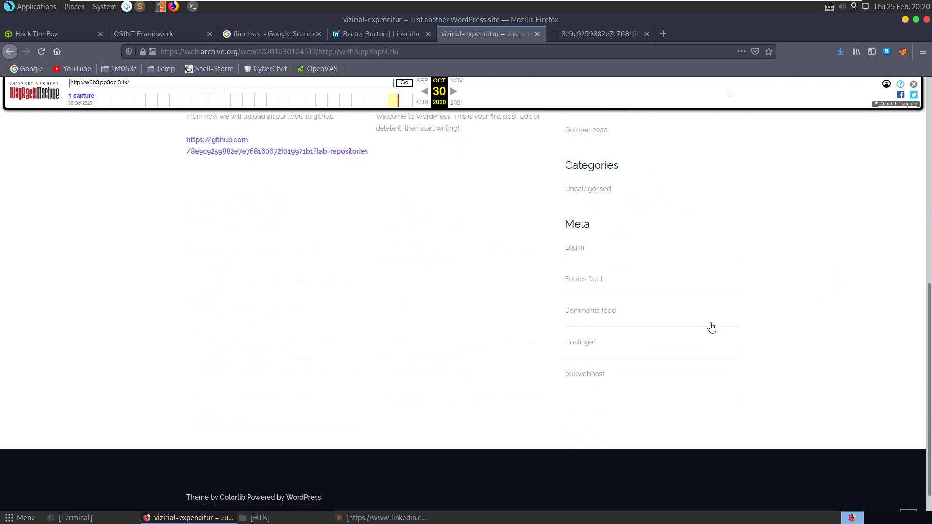
pyautogui.scroll(8, 707, 326)
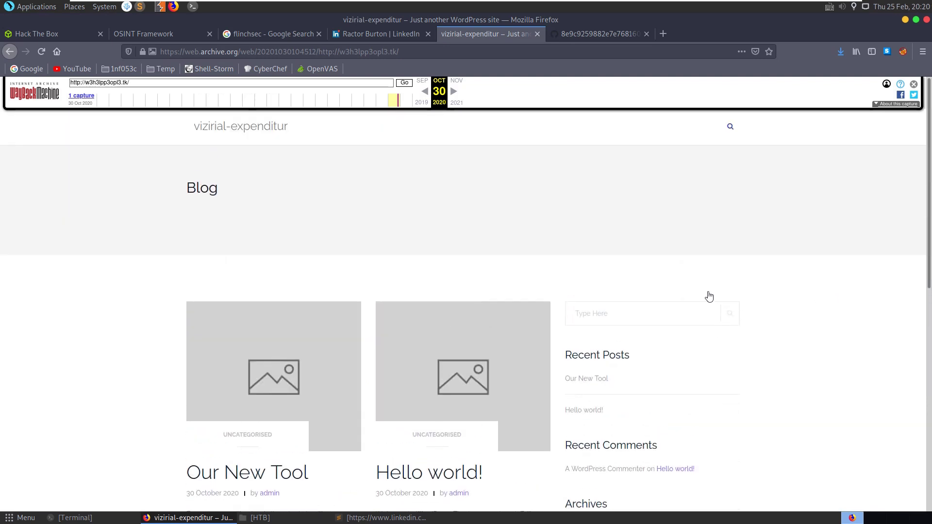
pyautogui.moveTo(290, 132); pyautogui.dragTo(196, 134)
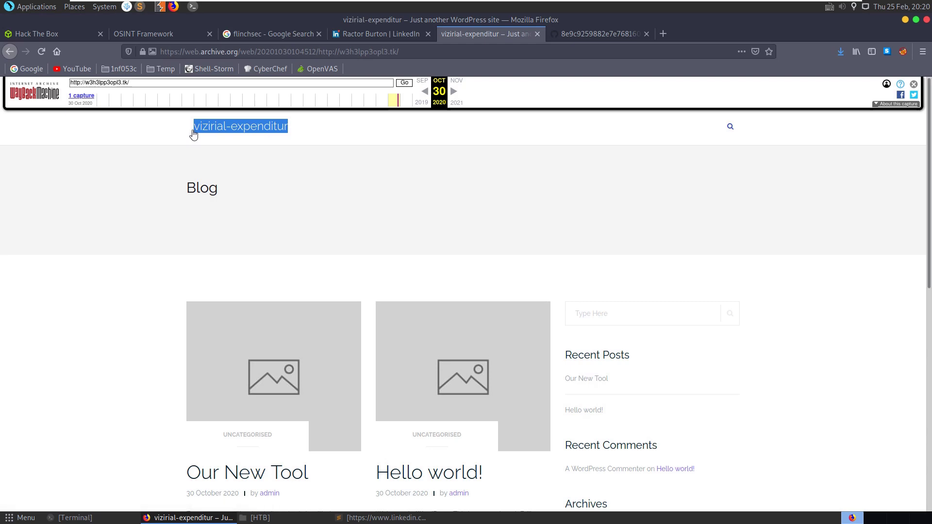
pyautogui.click(662, 34)
pyautogui.hotkey('ctrl', 'v')
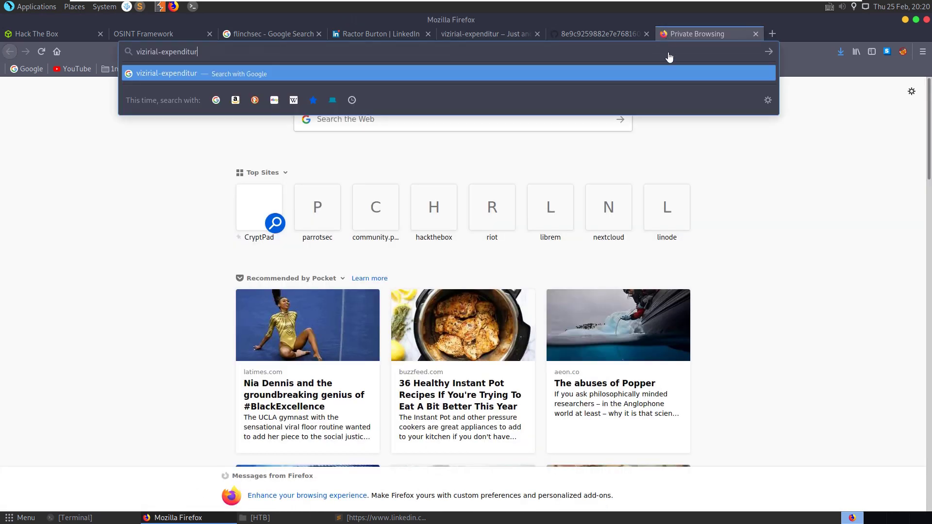
pyautogui.press('Return')
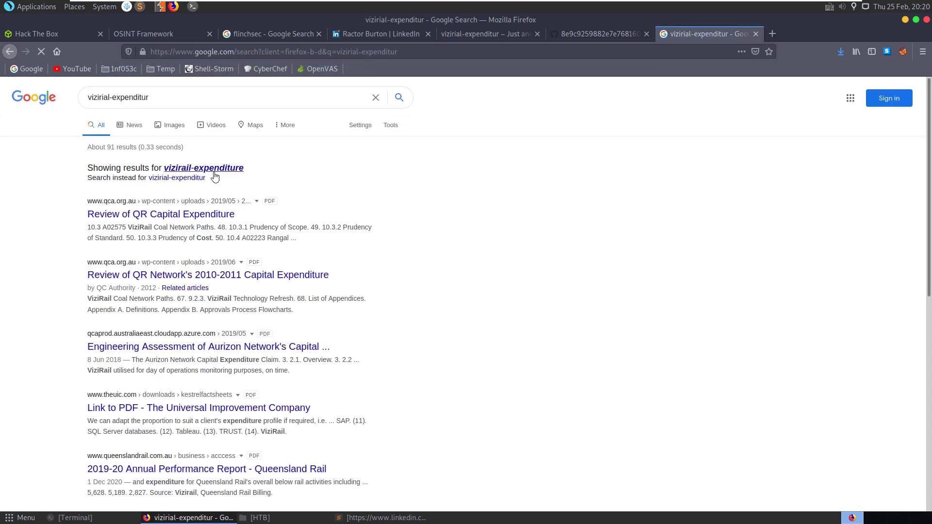
pyautogui.scroll(-5, 225, 178)
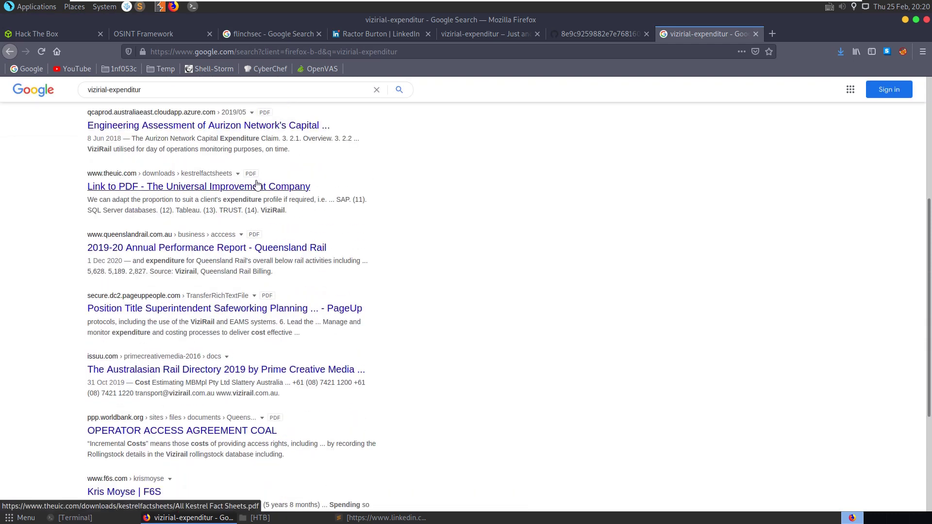
pyautogui.scroll(-3, 257, 187)
pyautogui.scroll(7, 569, 165)
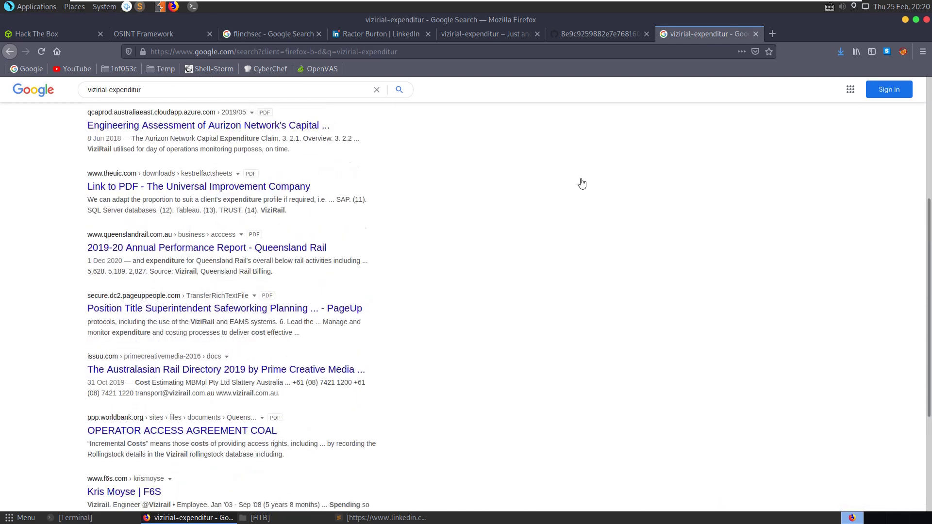
pyautogui.click(756, 33)
pyautogui.scroll(-4, 689, 335)
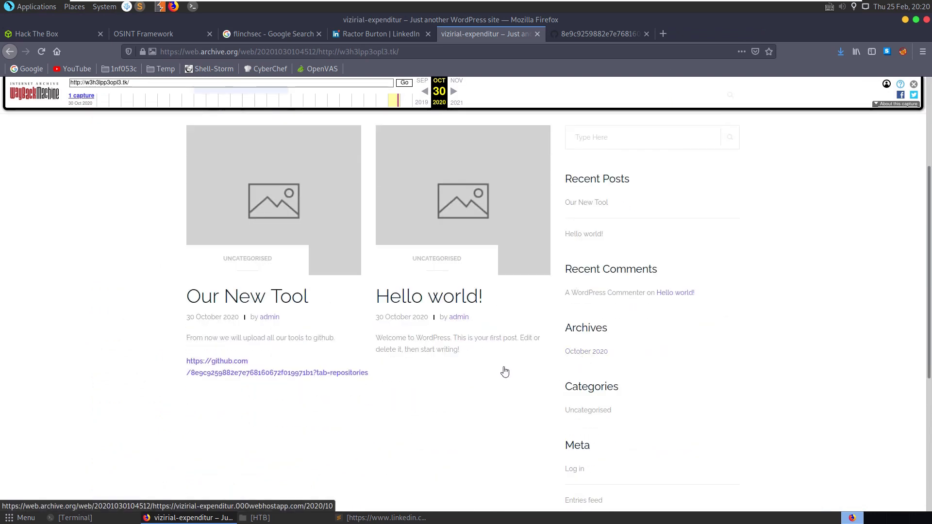
# Try the blog's unarchived admin author page, then select the full hex username on GitHub
pyautogui.click(466, 320)
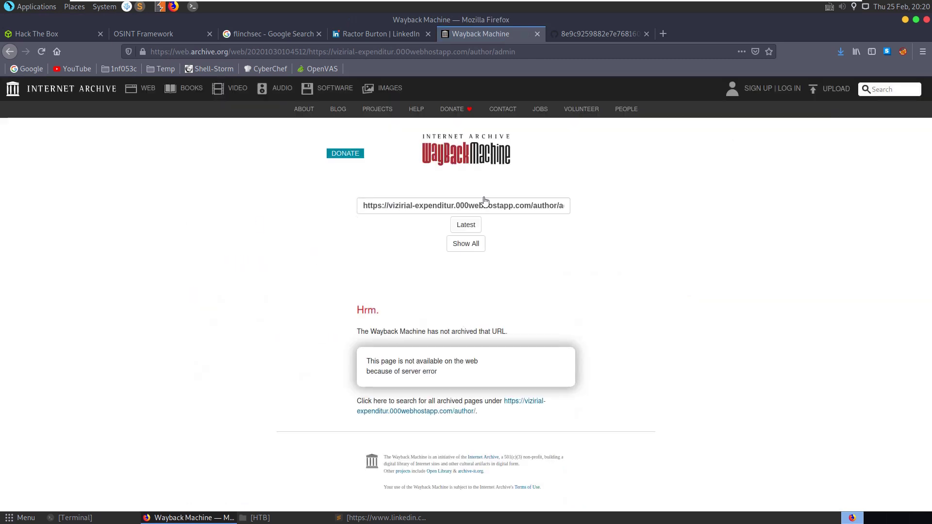
pyautogui.click(593, 37)
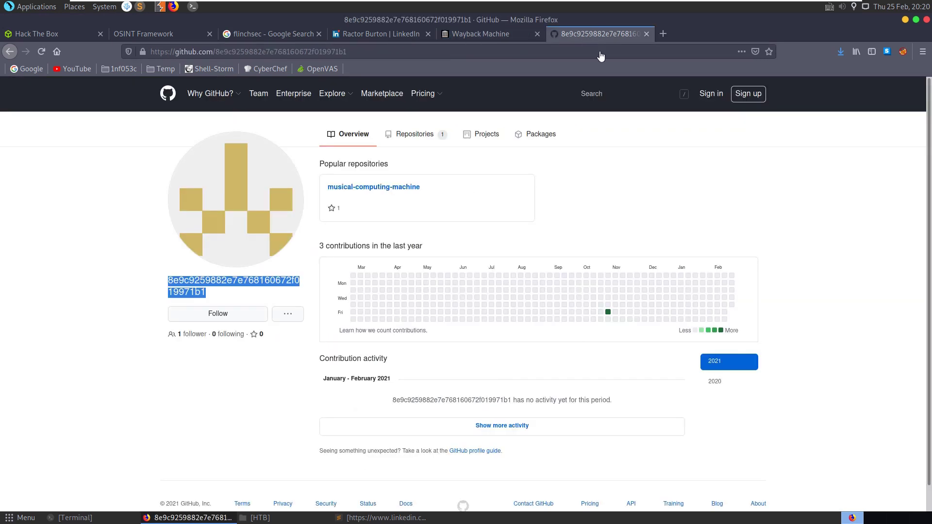
pyautogui.click(128, 316)
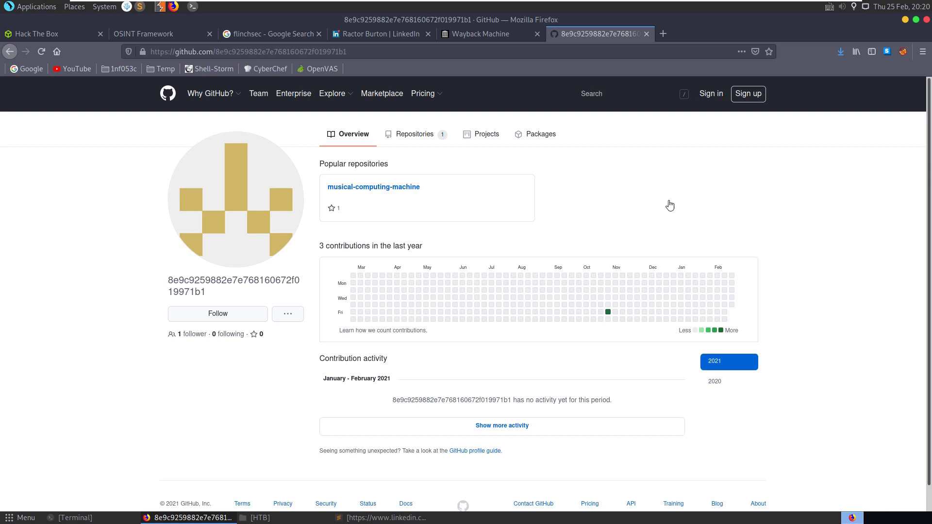
pyautogui.doubleClick(184, 291)
pyautogui.click(184, 289)
pyautogui.moveTo(208, 298); pyautogui.dragTo(160, 291)
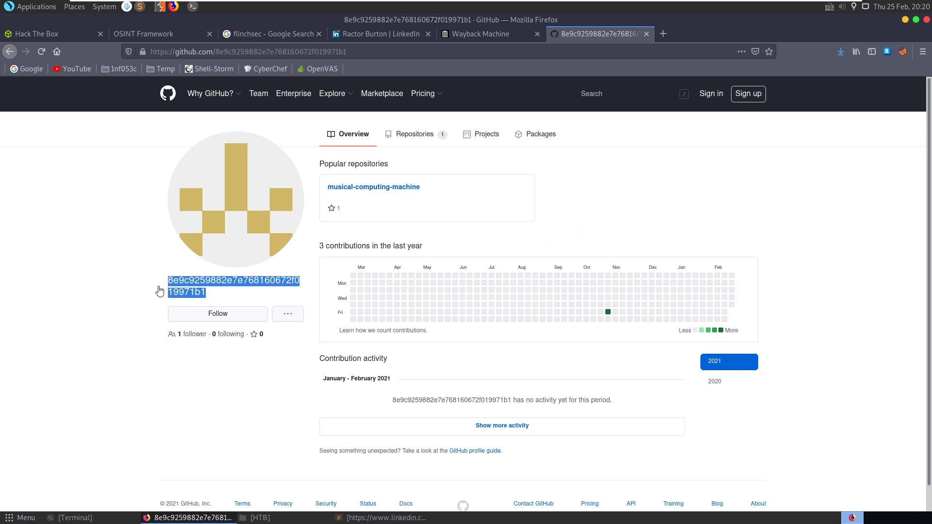
pyautogui.click(663, 33)
pyautogui.write('www.asciitohex.com')
pyautogui.press('Return')
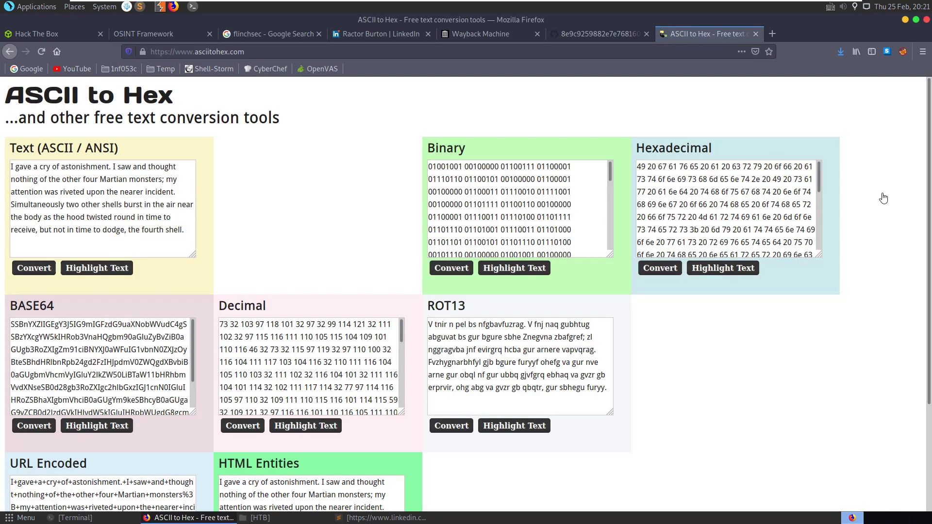
# Paste the hex username into the Hexadecimal box, remove the stray 'Avatar' word, and convert it
pyautogui.click(794, 204)
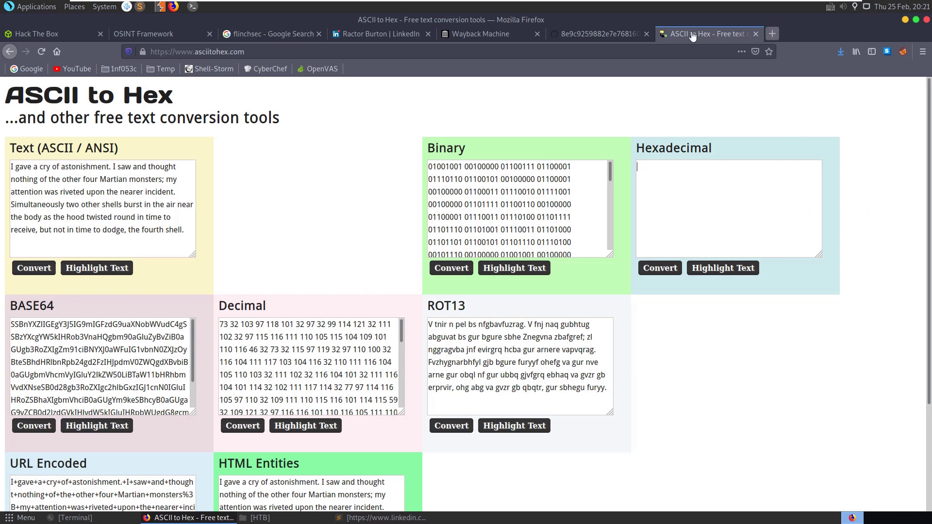
pyautogui.hotkey('ctrl', 'v')
pyautogui.moveTo(674, 170); pyautogui.dragTo(614, 173)
pyautogui.press('BackSpace')
pyautogui.press('Delete')
pyautogui.click(654, 273)
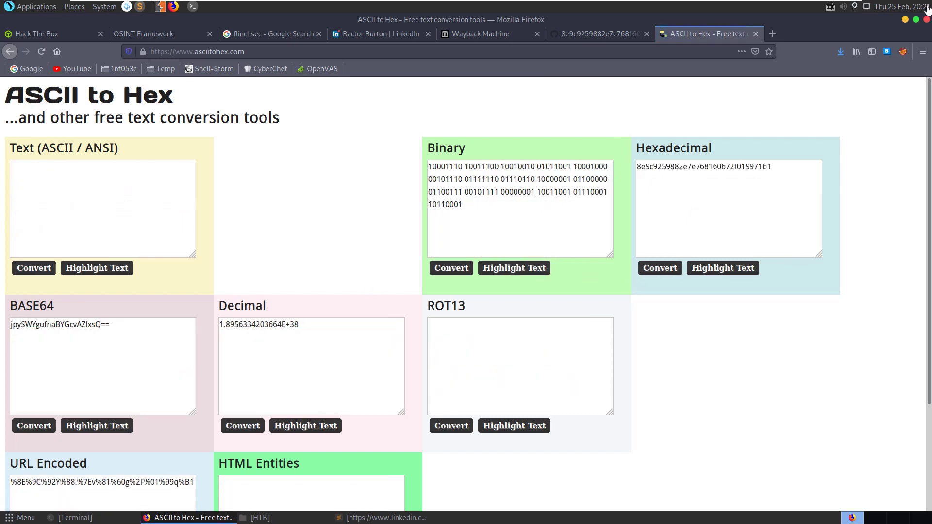
# Close the converter tab and switch from Firefox to the Terminal
pyautogui.click(756, 34)
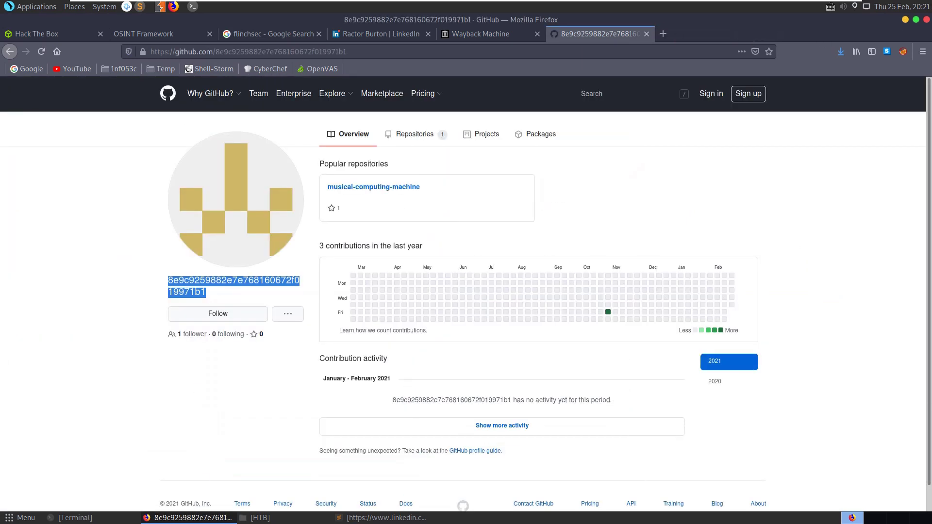
pyautogui.click(146, 518)
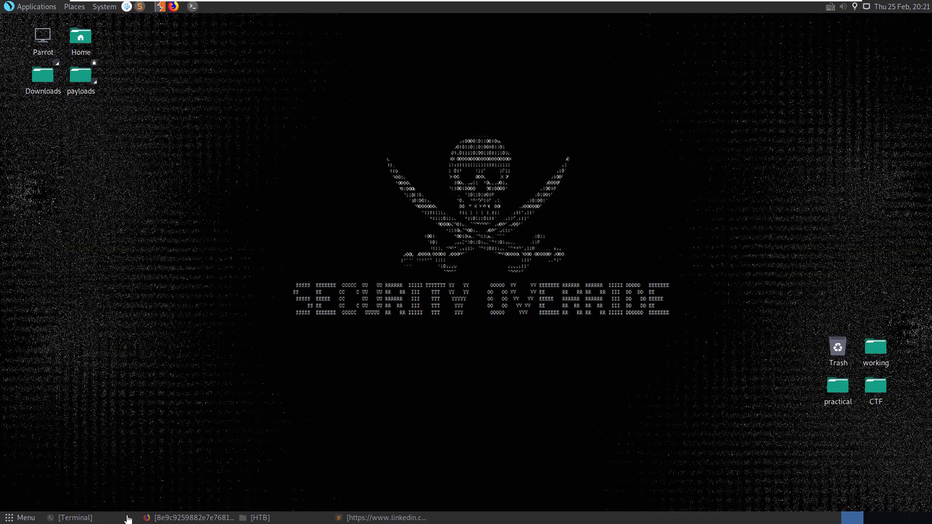
pyautogui.click(127, 519)
# Run hashid on the pasted username, then rerun it on the bare hash
pyautogui.write('hashid')
pyautogui.hotkey('ctrl', 'shift', 'v')
pyautogui.press('Return')
pyautogui.press('Up')
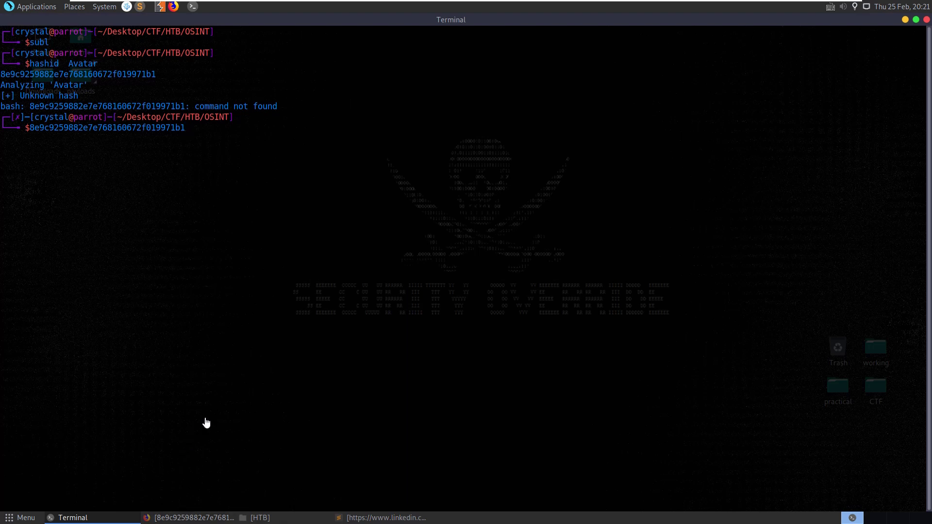
pyautogui.write('hashid')
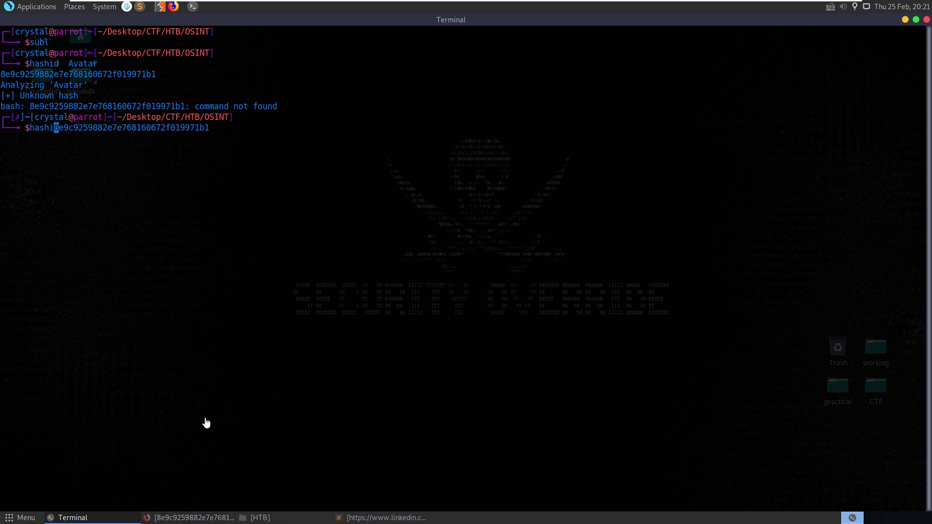
pyautogui.press('Return')
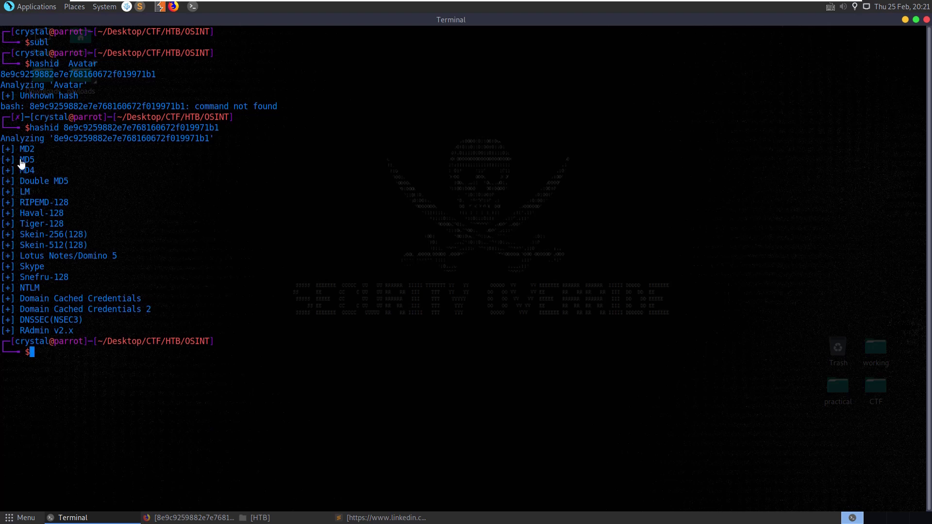
# Select the hash in the Terminal output and bring up its copy menu
pyautogui.doubleClick(133, 132)
pyautogui.doubleClick(133, 139)
pyautogui.rightClick(131, 142)
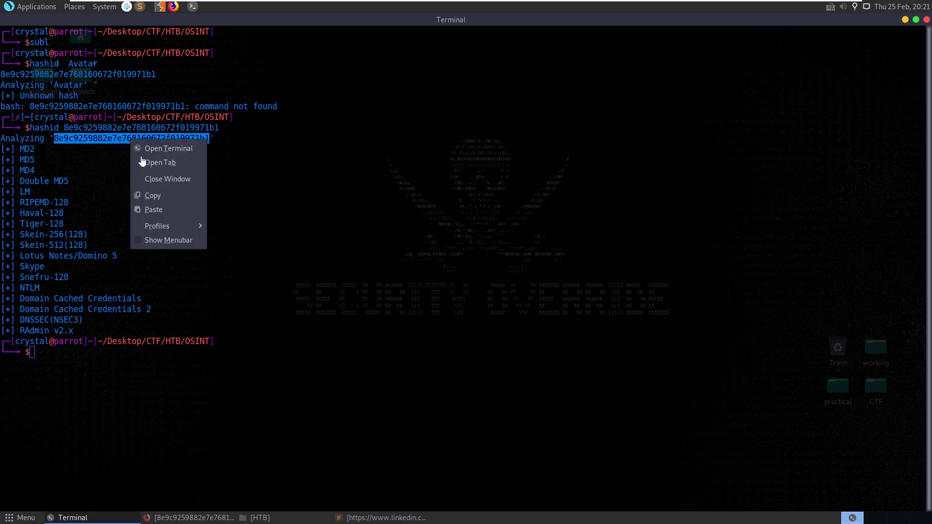
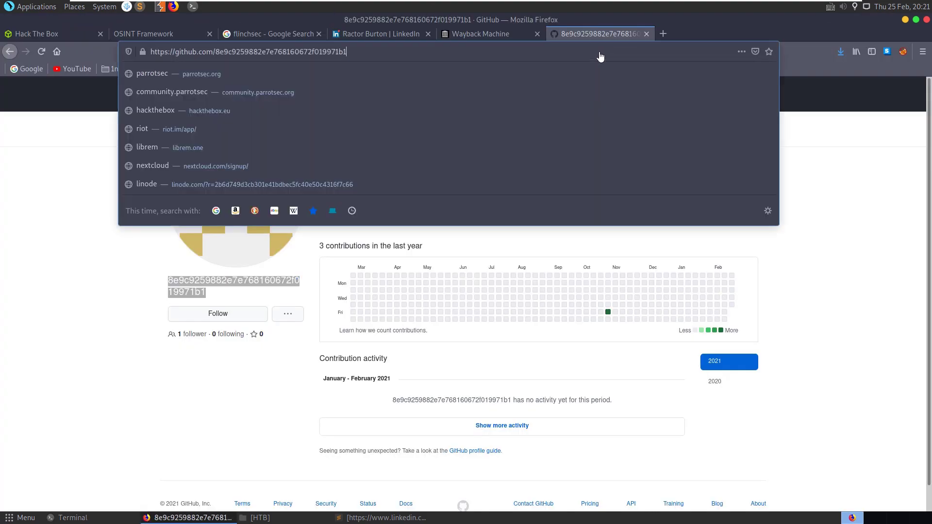
# Load crackstation.net in a new tab by typing 'crac' into the address bar
pyautogui.click(664, 34)
pyautogui.write('crackstation.net')
pyautogui.press('Return')
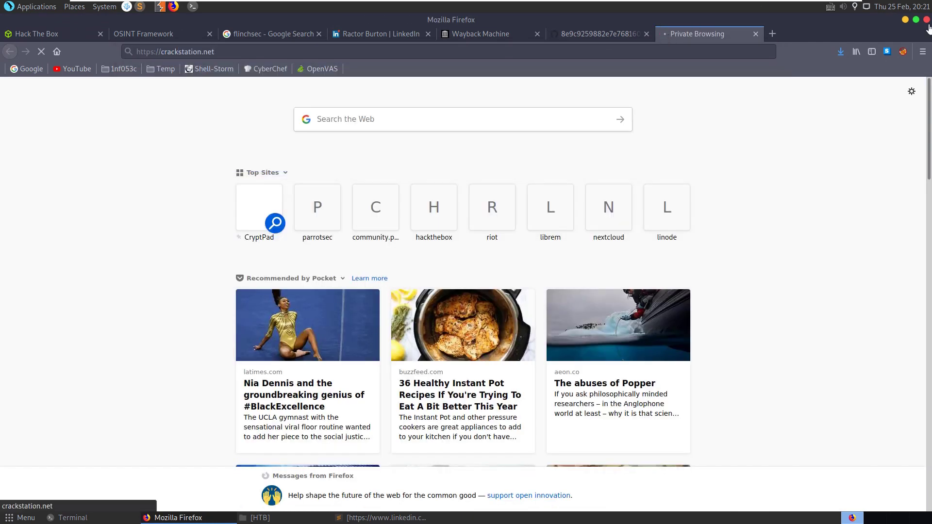
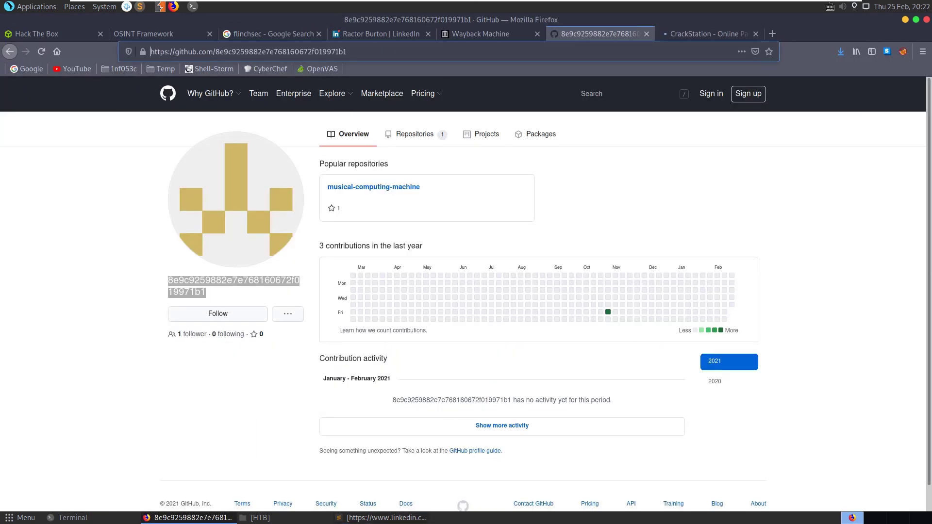
# Copy the selected hex-string username under the GitHub profile avatar
pyautogui.rightClick(195, 290)
pyautogui.click(216, 305)
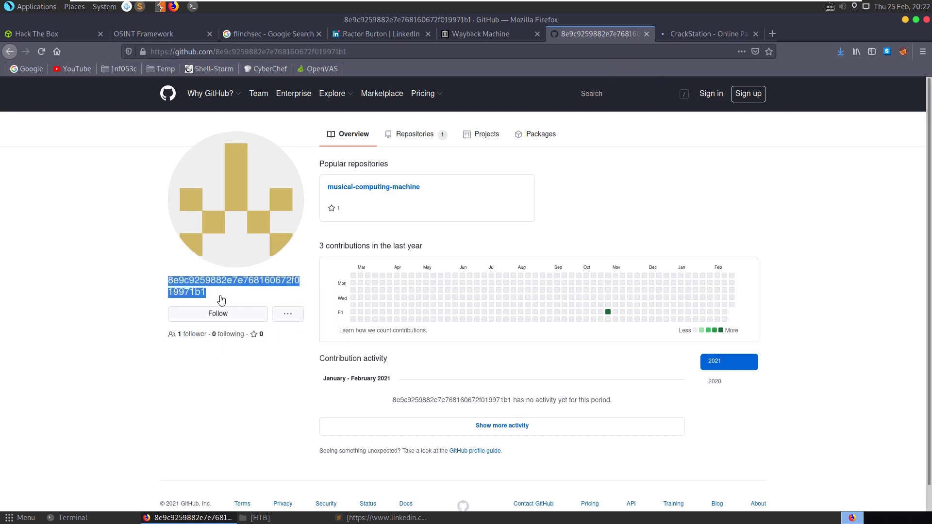
# Paste the GitHub username hash into the Sublime notes as line 4, removing the stray 'Avatar' text
pyautogui.click(392, 520)
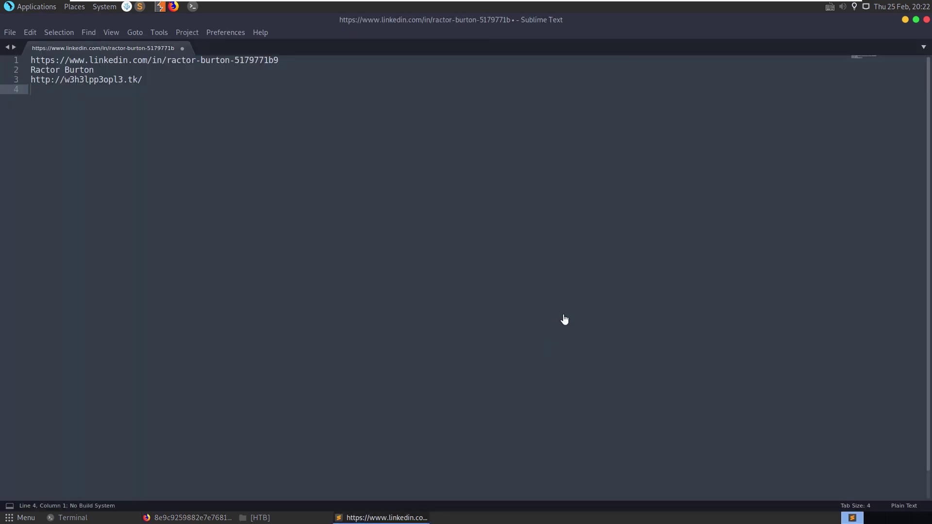
pyautogui.write('Avatar 8e9c9259882e7e768160672f019971b1')
pyautogui.click(59, 99)
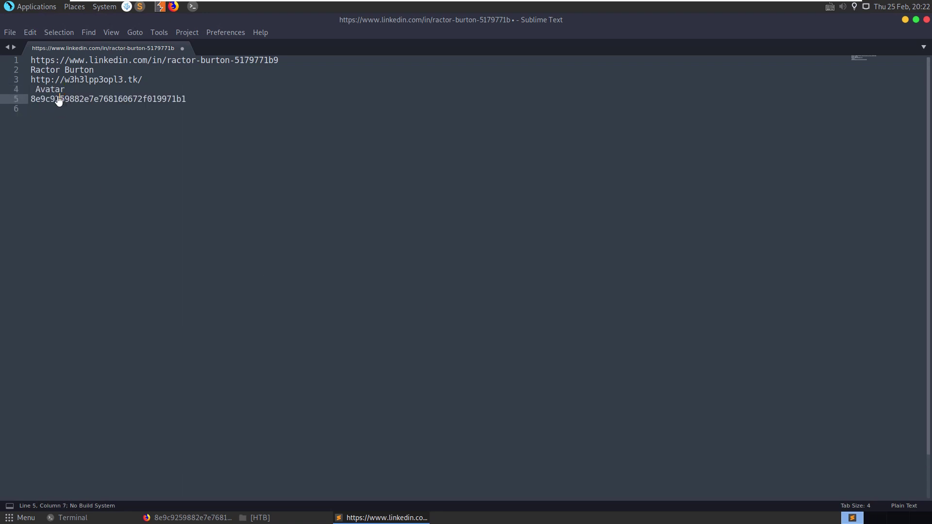
pyautogui.doubleClick(58, 98)
pyautogui.press('Up')
pyautogui.hotkey('shift', 'Home')
pyautogui.press('BackSpace')
pyautogui.press('BackSpace')
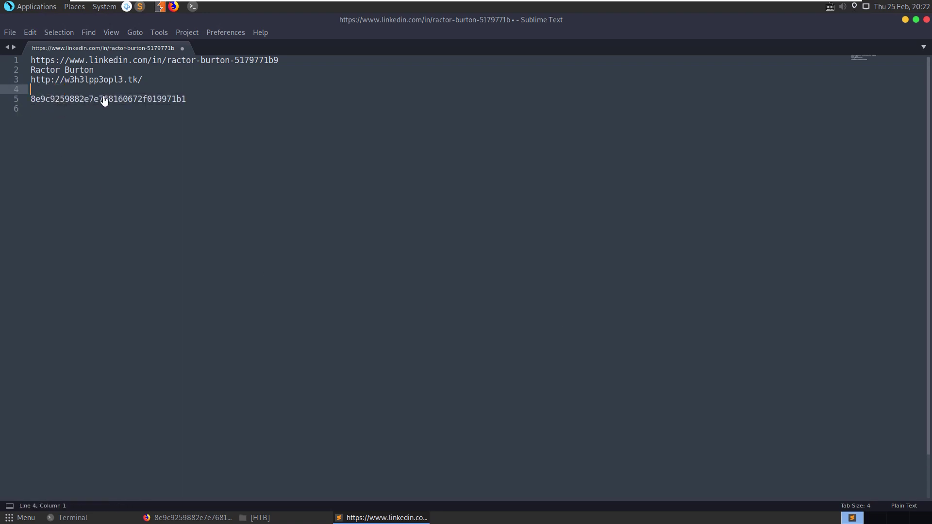
pyautogui.press('BackSpace')
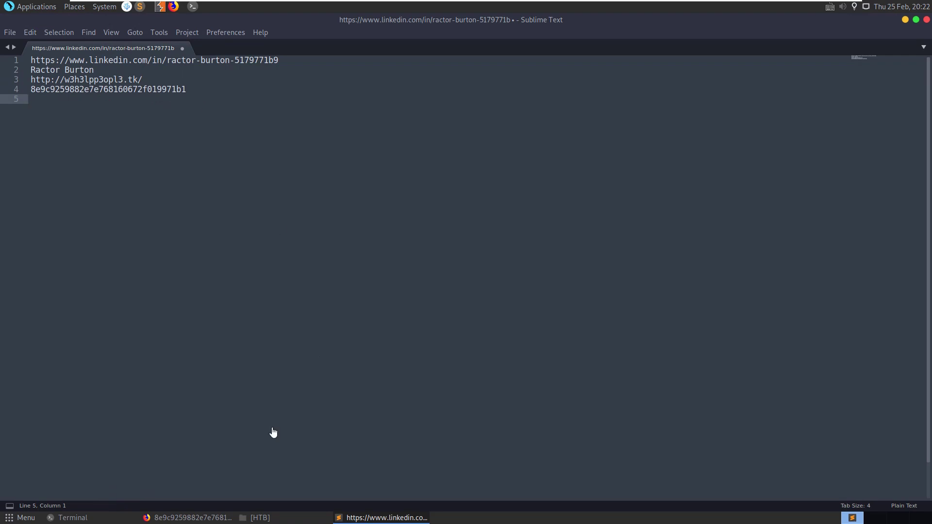
pyautogui.click(361, 518)
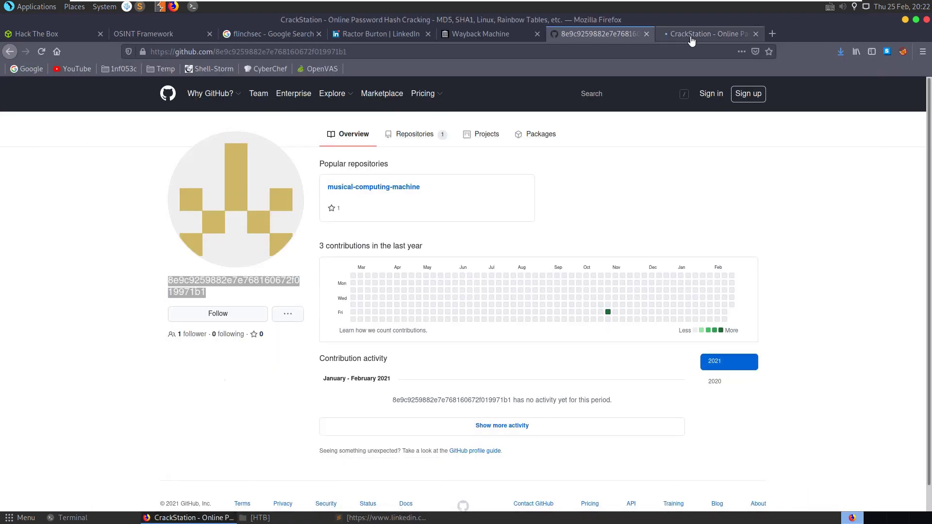
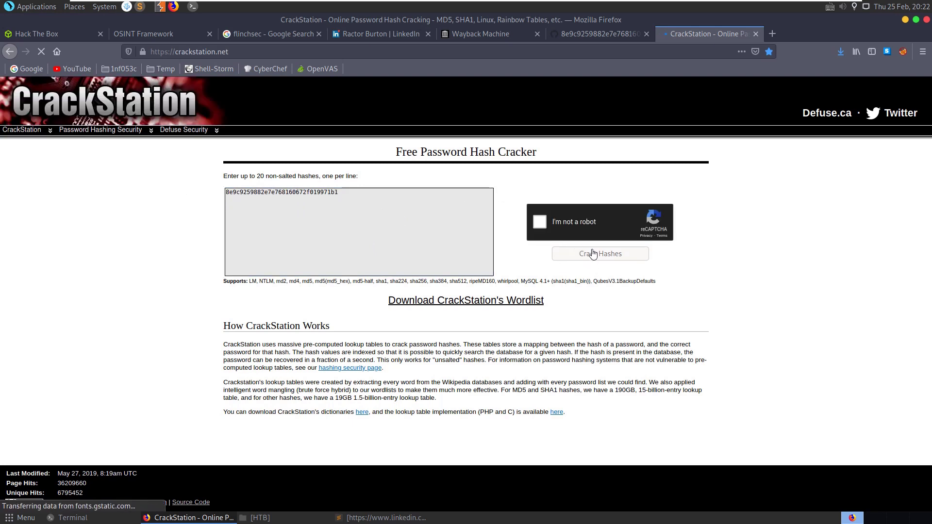
# Tick 'I'm not a robot' on CrackStation and mark the three fire hydrant images
pyautogui.click(539, 222)
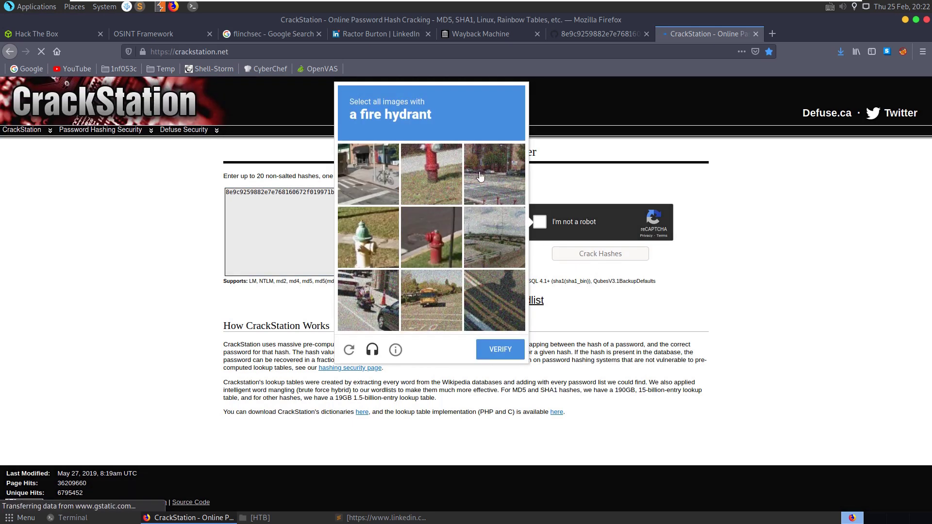
pyautogui.click(450, 165)
pyautogui.click(432, 238)
pyautogui.click(368, 238)
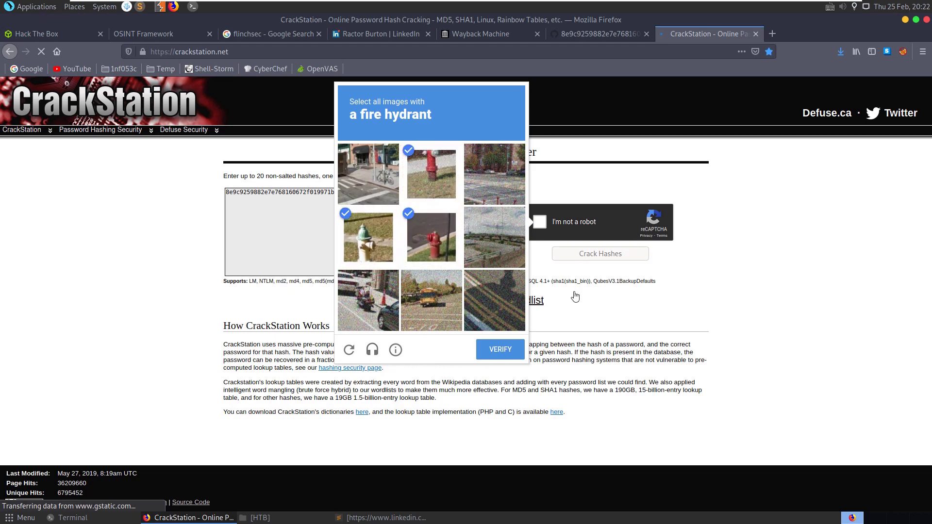
# Verify the image check and crack the hash, which returns Not Found, then close CrackStation
pyautogui.click(500, 350)
pyautogui.click(600, 254)
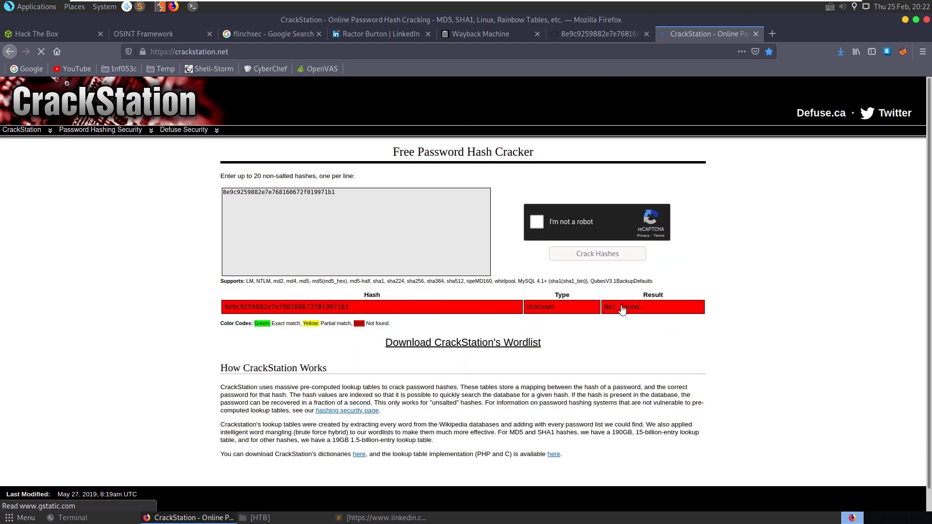
pyautogui.click(756, 34)
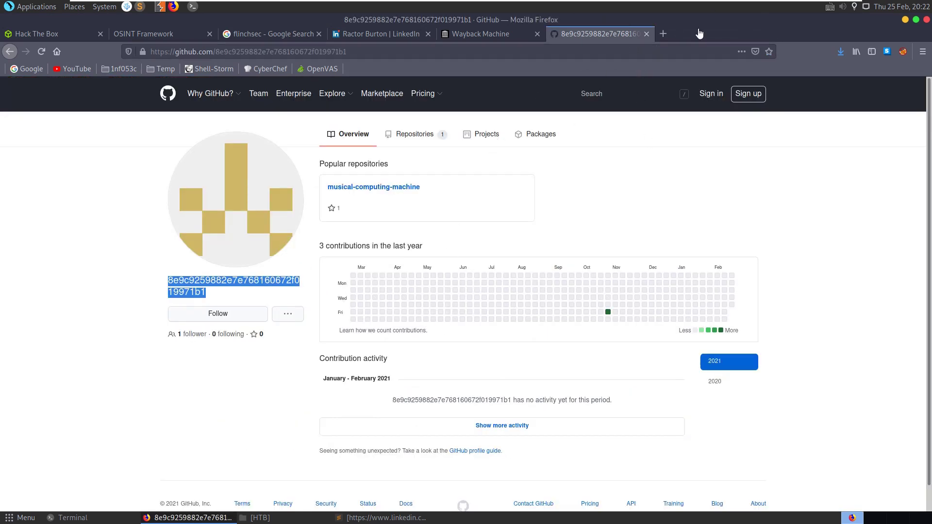
# Open VirusTotal in a new private tab
pyautogui.click(663, 34)
pyautogui.write('vriu')
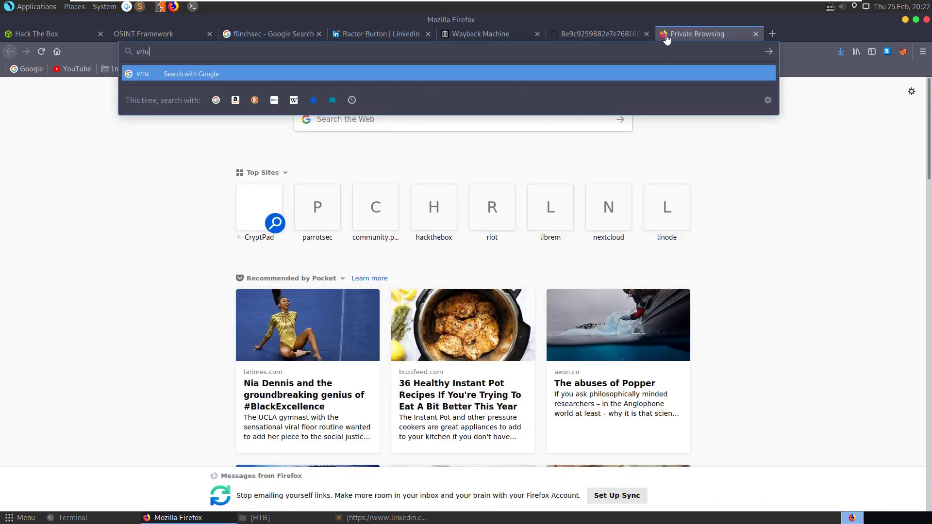
pyautogui.write('rustotal.com')
pyautogui.press('Return')
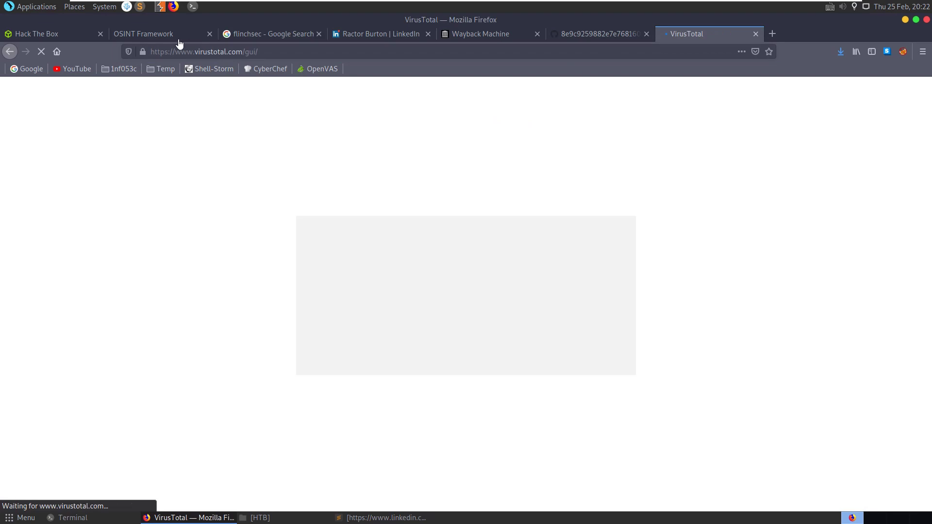
# In OSINT Framework, expand Malicious File Analysis > Search and open VirusShare.com in a new tab
pyautogui.click(177, 39)
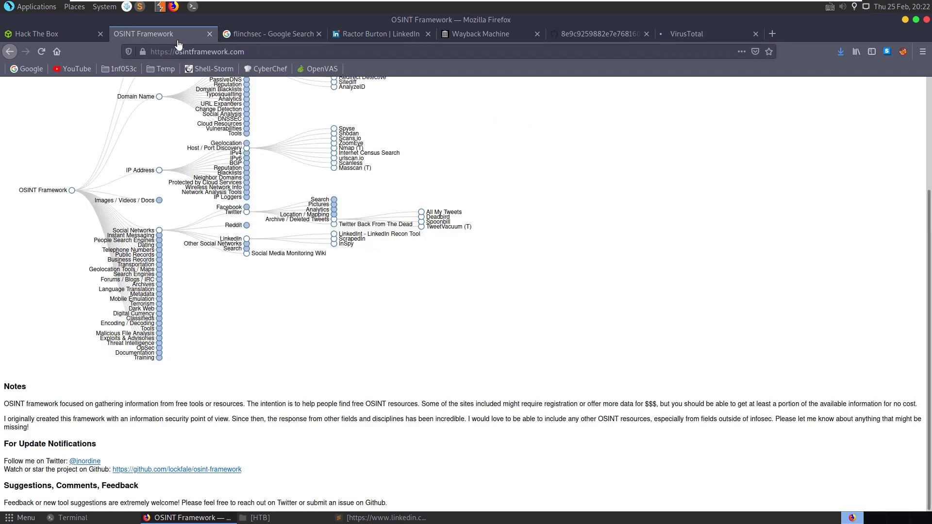
pyautogui.click(139, 336)
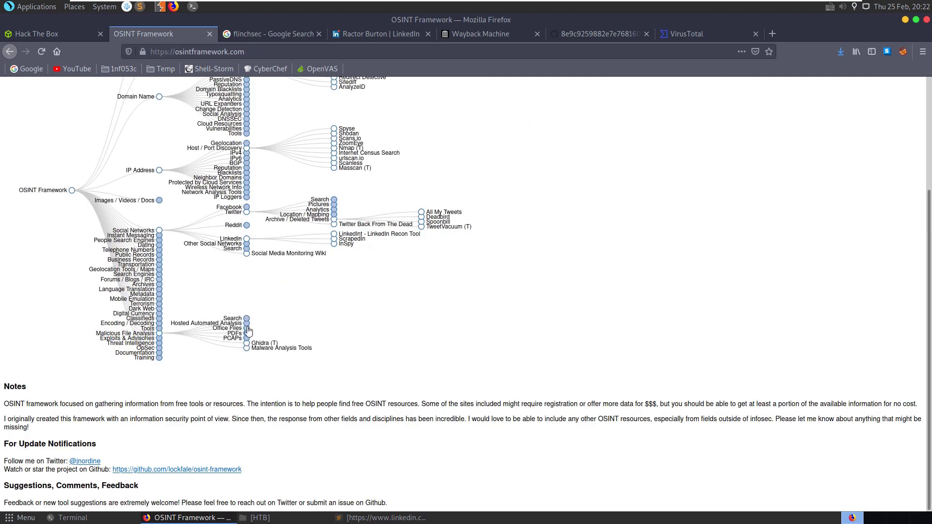
pyautogui.click(233, 318)
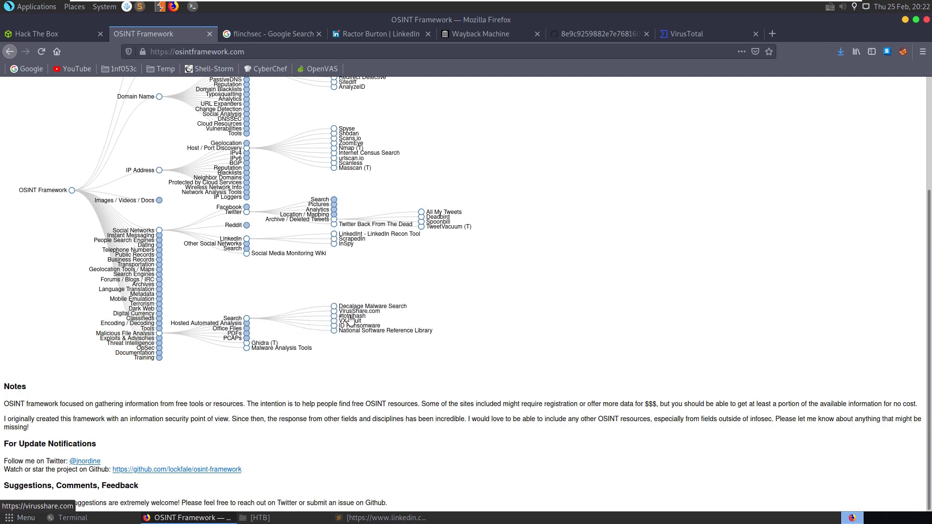
pyautogui.click(350, 319)
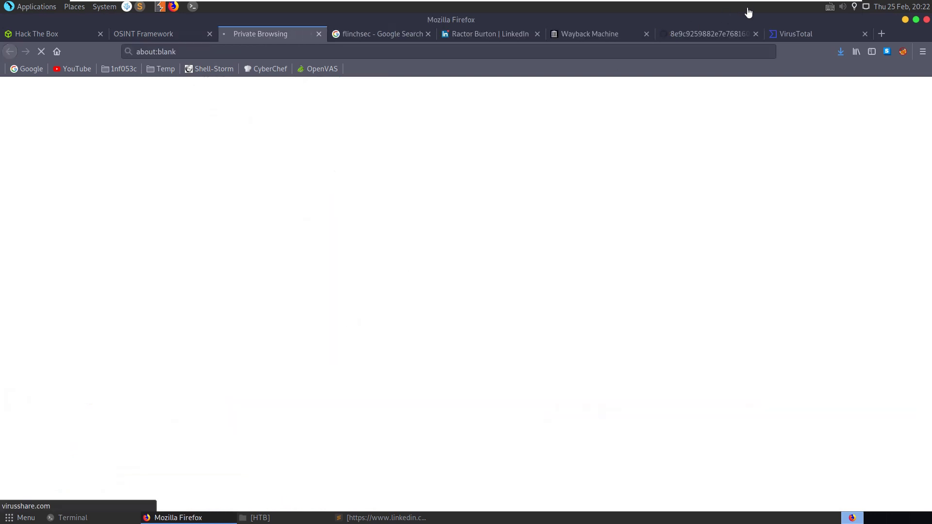
# Search VirusTotal for hash 8e9c9259882e7e768160672f019971b1, get No matches found, then close VirusTotal
pyautogui.click(796, 34)
pyautogui.click(568, 227)
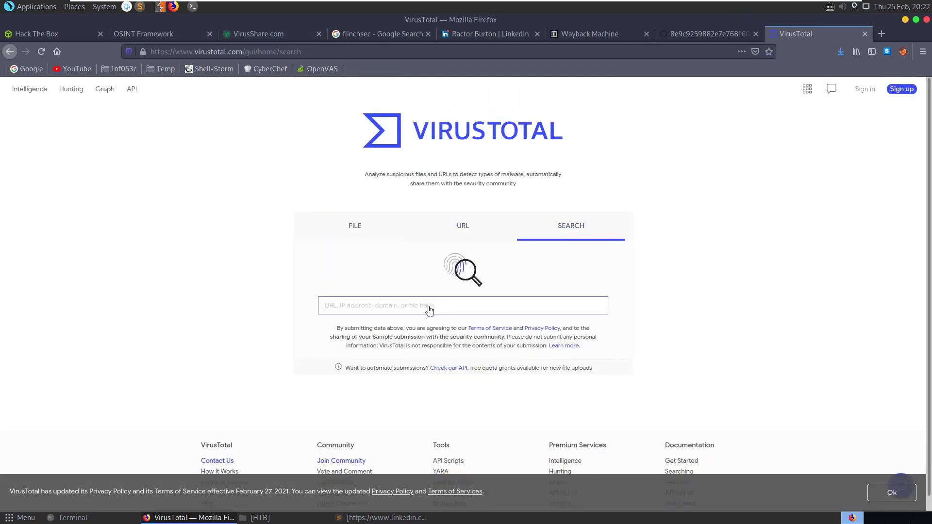
pyautogui.write('Avatar 8e9c9259882e7e768160672f019971b1')
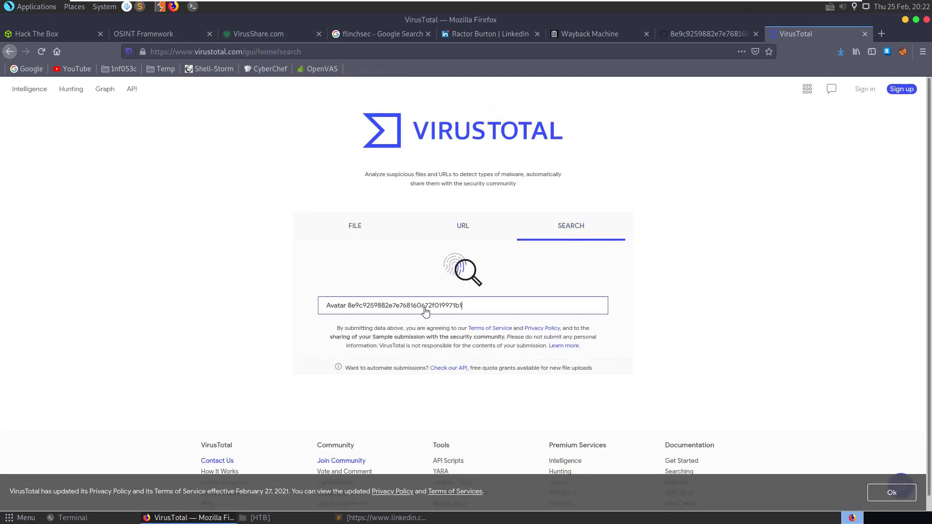
pyautogui.doubleClick(340, 306)
pyautogui.press('BackSpace')
pyautogui.press('Return')
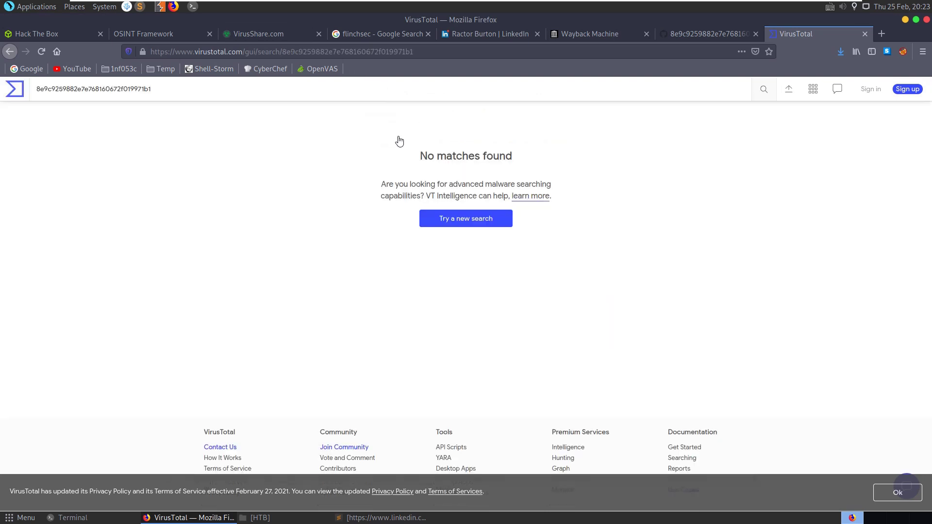
pyautogui.click(865, 34)
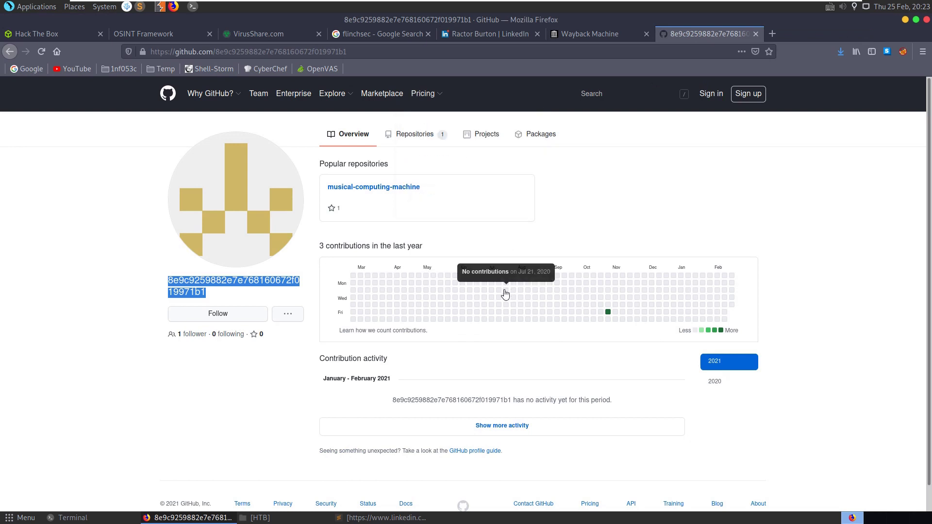
# Open musical-computing-machine's README.md from the hash-named profile and select its heading text
pyautogui.scroll(-1, 502, 393)
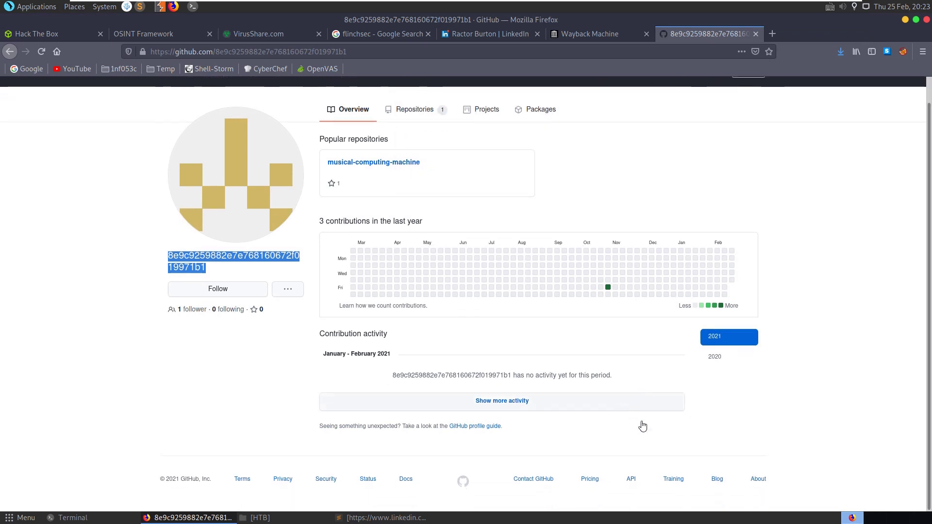
pyautogui.scroll(1, 647, 392)
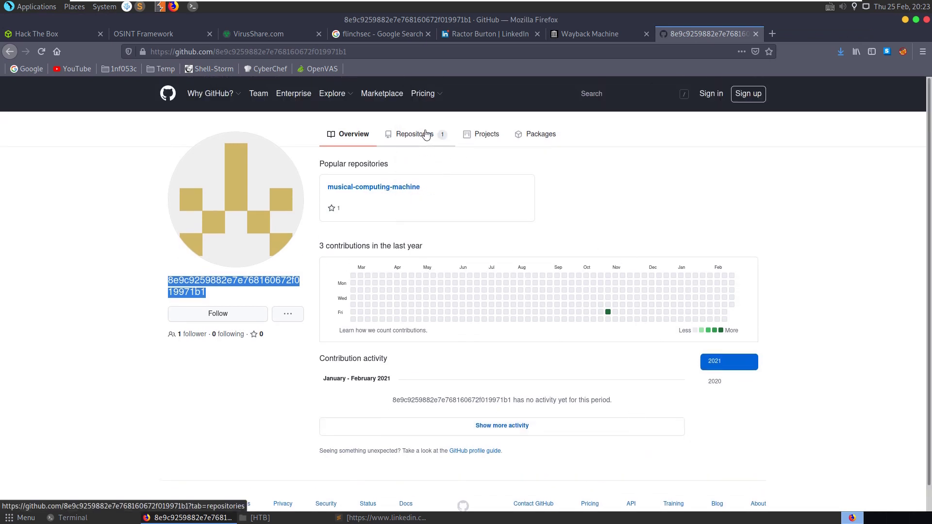
pyautogui.click(370, 192)
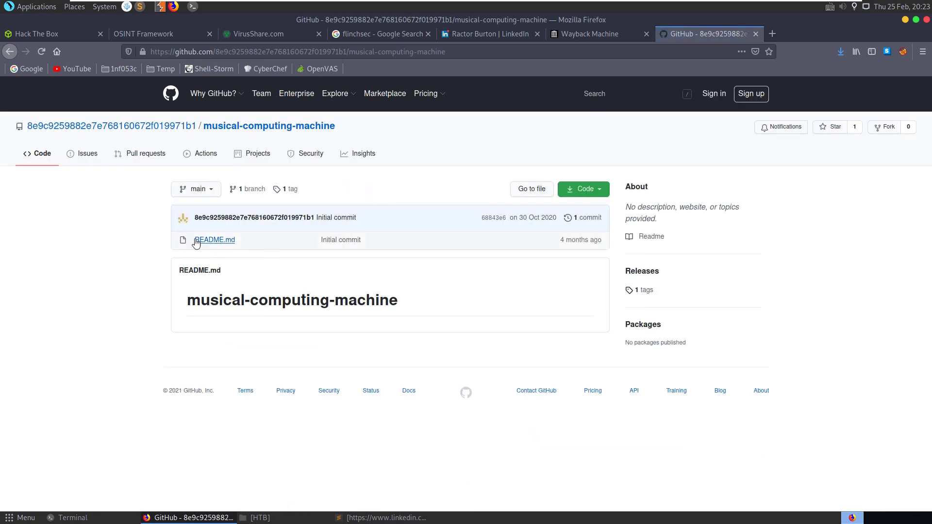
pyautogui.click(212, 243)
pyautogui.moveTo(430, 320); pyautogui.dragTo(180, 308)
pyautogui.hotkey('ctrl', 'c')
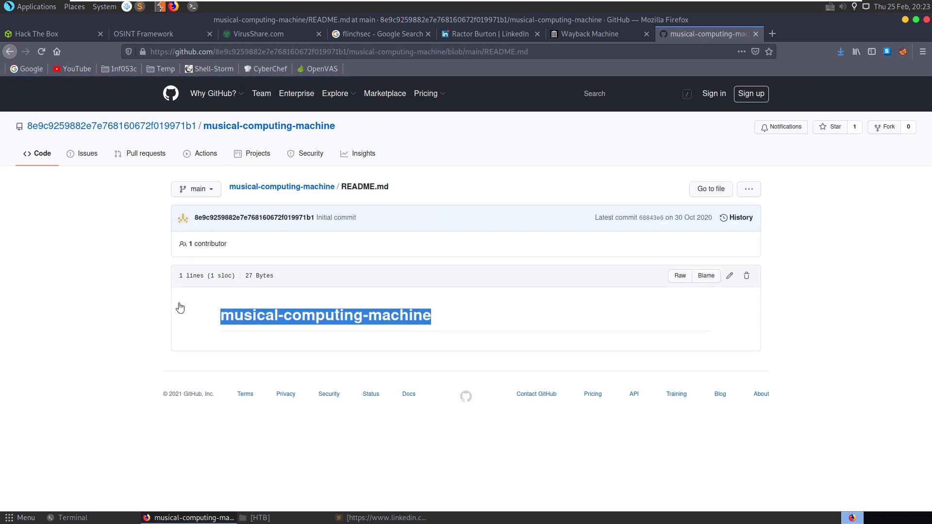
# Google musical-computing-machine in a new tab
pyautogui.click(772, 34)
pyautogui.hotkey('ctrl', 'v')
pyautogui.press('Return')
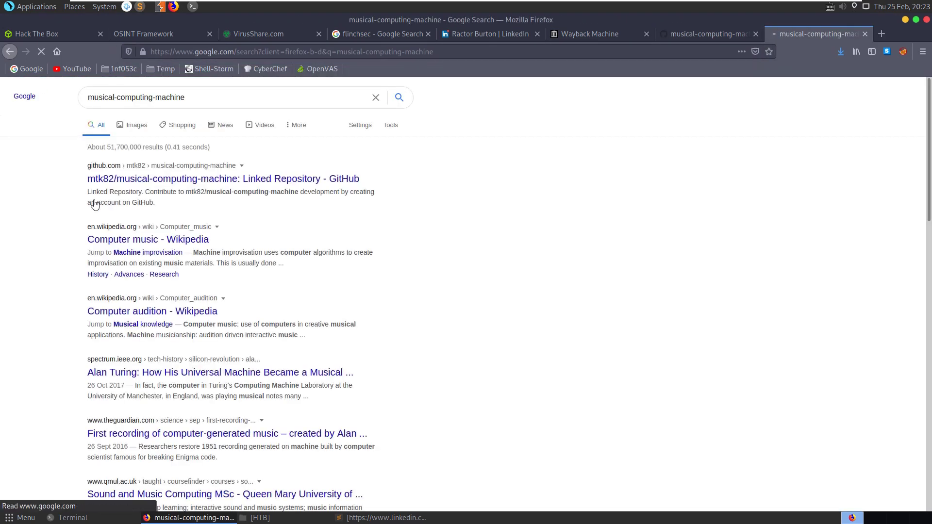
# Open the top GitHub repository result and check its Mar 2019 commit date
pyautogui.middleClick(136, 184)
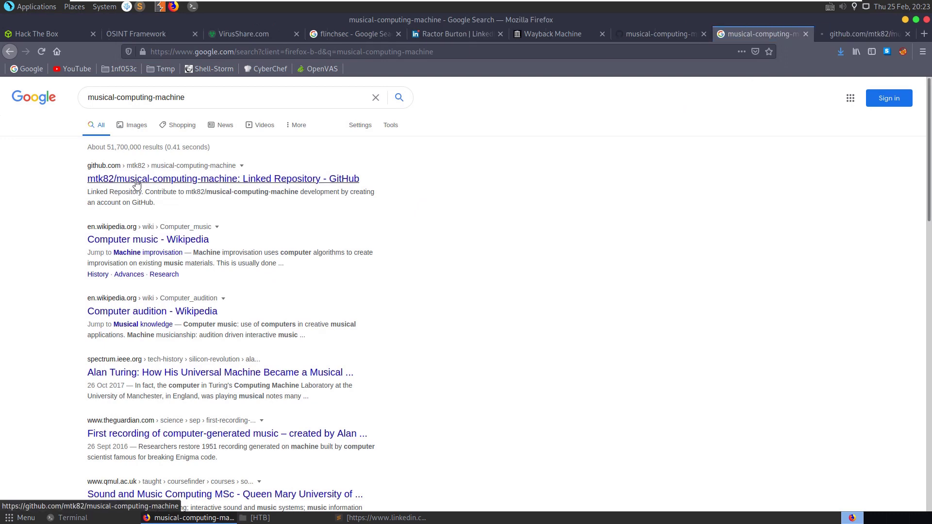
pyautogui.scroll(-2, 250, 228)
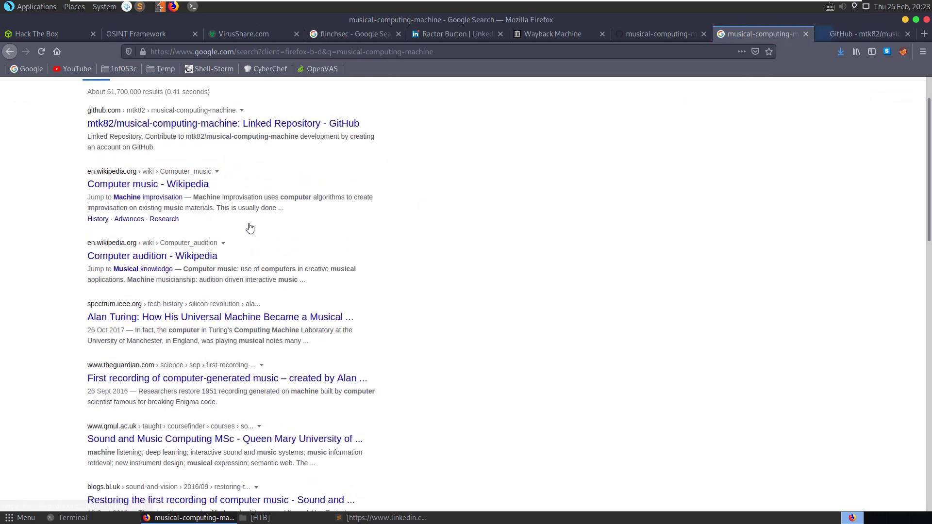
pyautogui.scroll(3, 250, 228)
pyautogui.click(881, 35)
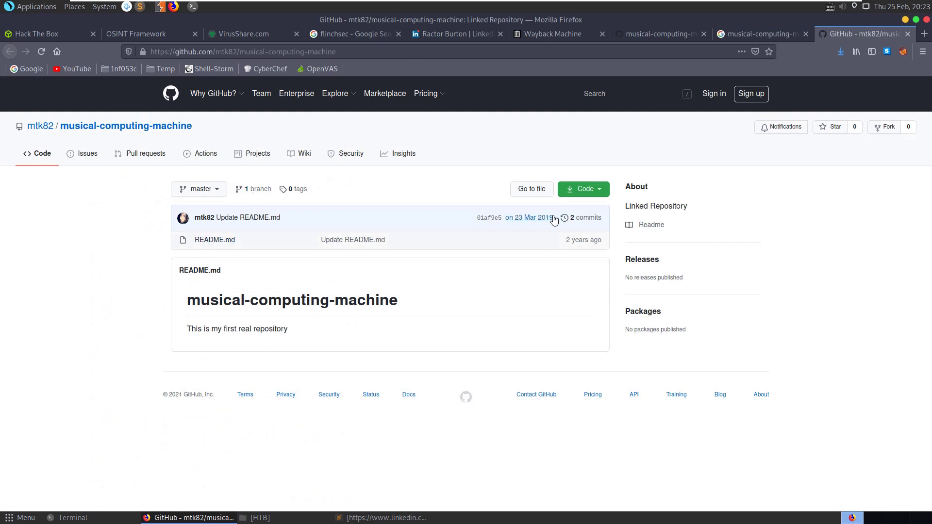
pyautogui.moveTo(557, 223); pyautogui.dragTo(523, 222)
pyautogui.click(901, 257)
# Close the older repository and search tabs, then check README.md's commit history and the empty About description
pyautogui.click(907, 34)
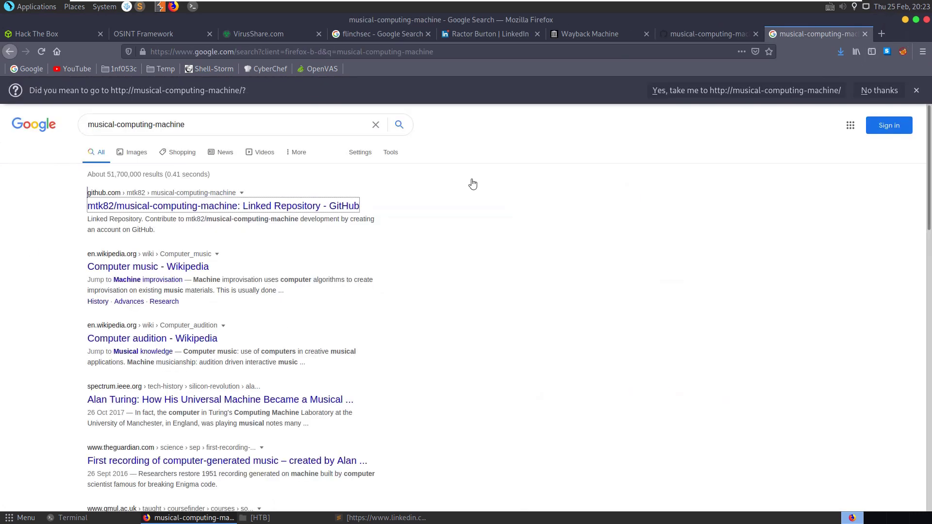
pyautogui.click(866, 33)
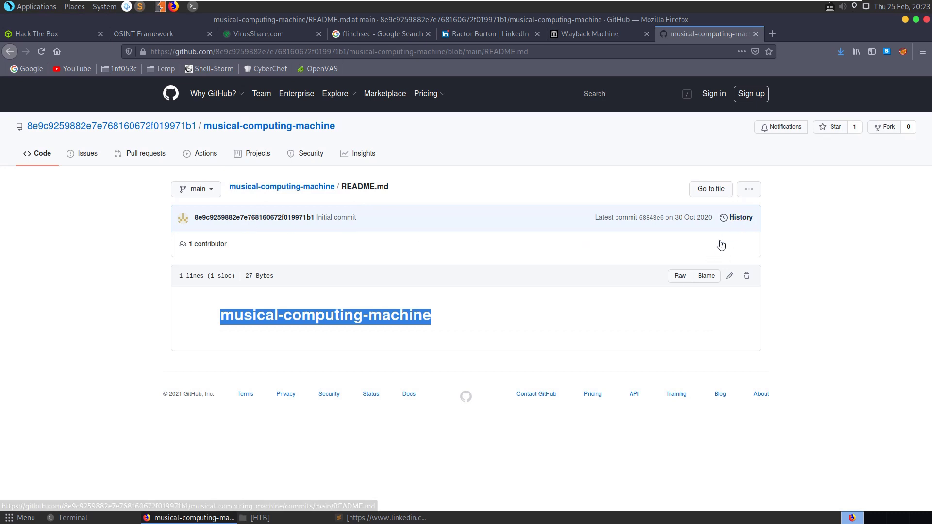
pyautogui.click(741, 219)
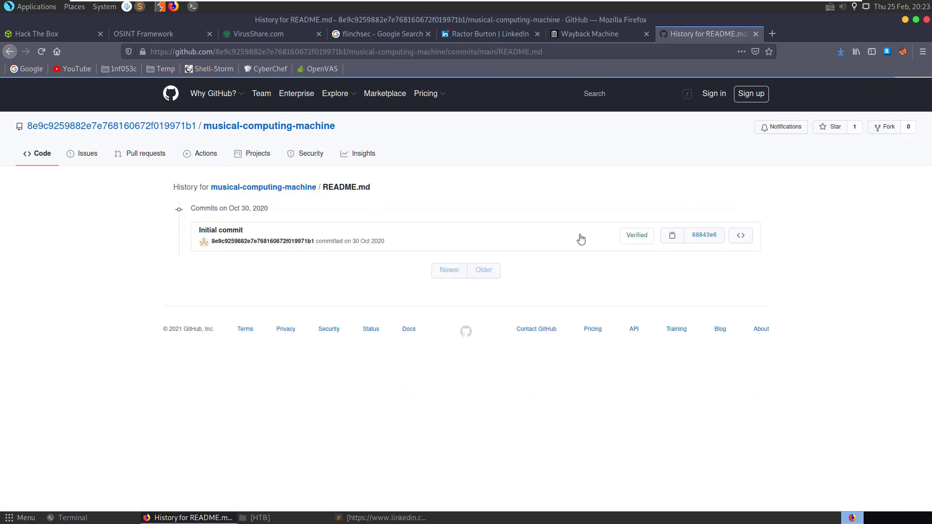
pyautogui.click(235, 126)
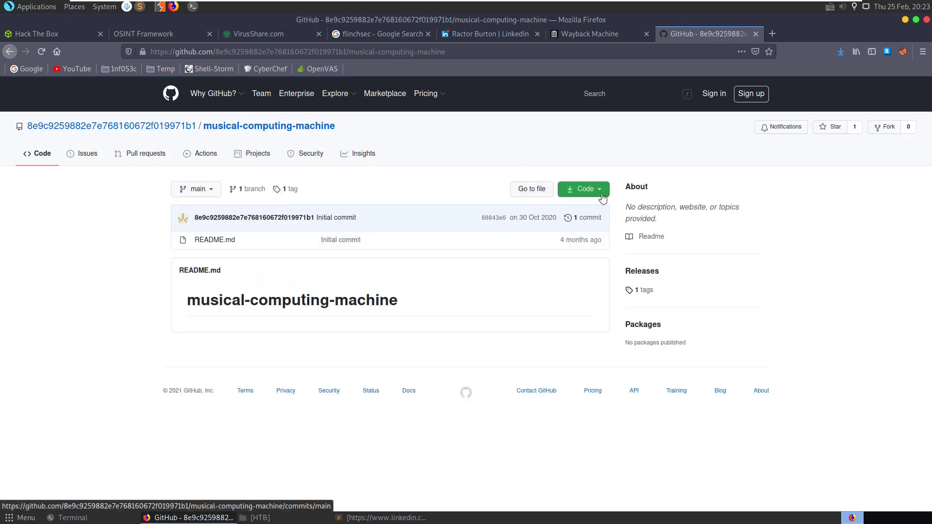
pyautogui.tripleClick(628, 213)
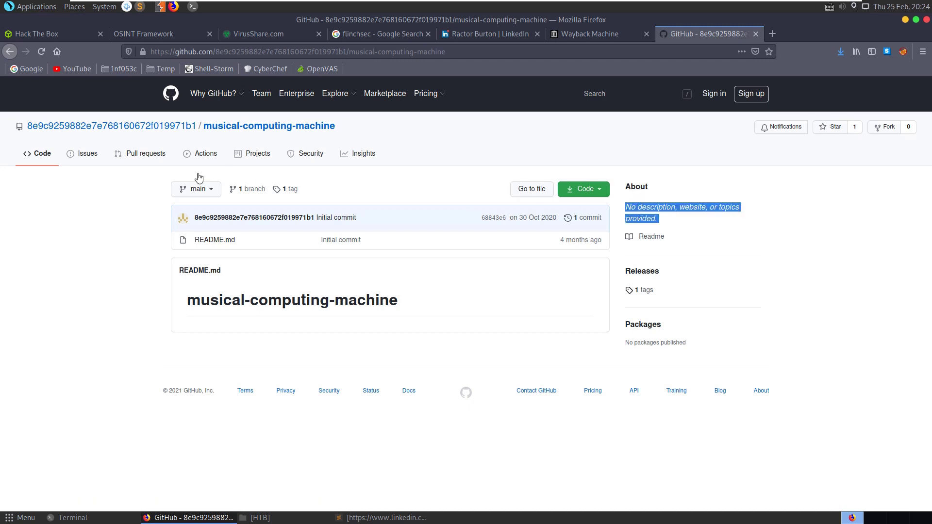
# Browse the repository's Issues, Pull requests, Actions, Projects, Security and Insights pages, ending on Code
pyautogui.click(100, 160)
pyautogui.click(141, 154)
pyautogui.click(218, 154)
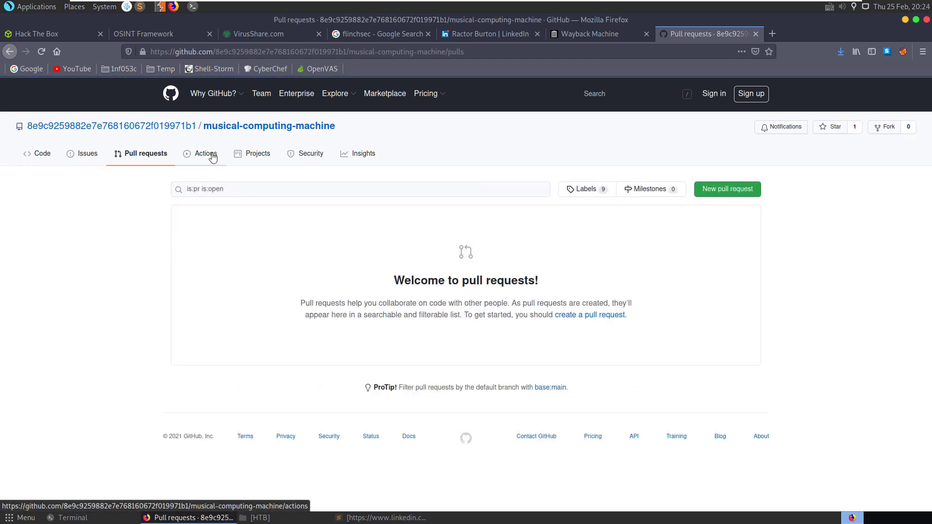
pyautogui.click(263, 155)
pyautogui.click(310, 154)
pyautogui.click(371, 156)
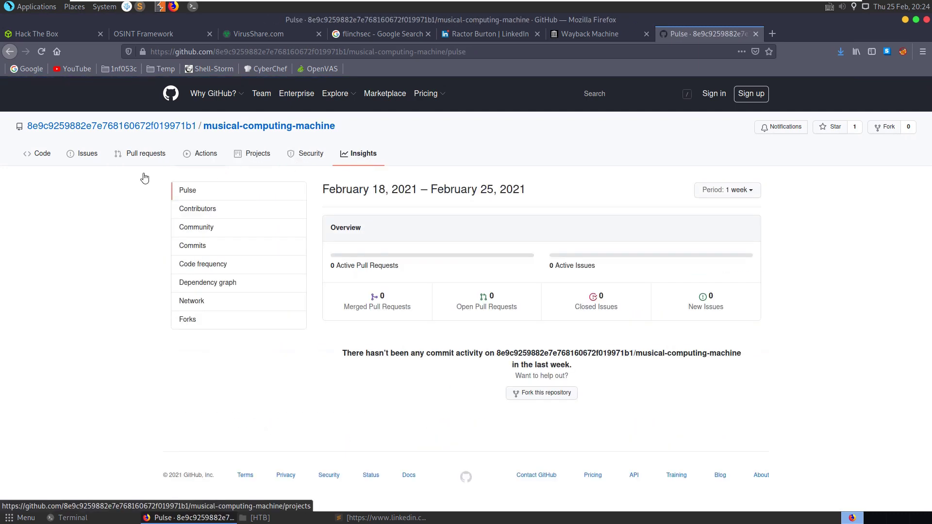
pyautogui.click(36, 154)
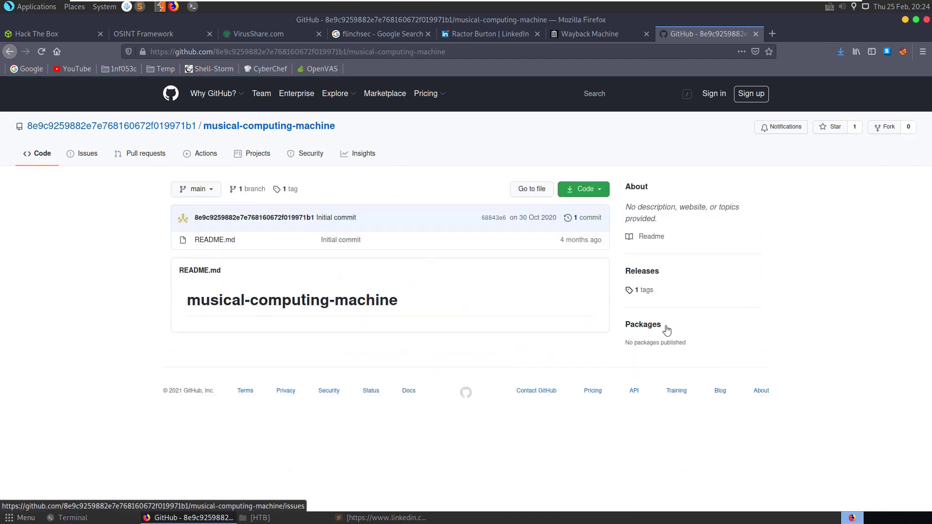
# Open the repository's releases and select the Okay v01 pre-release's title, tag and commit
pyautogui.click(642, 292)
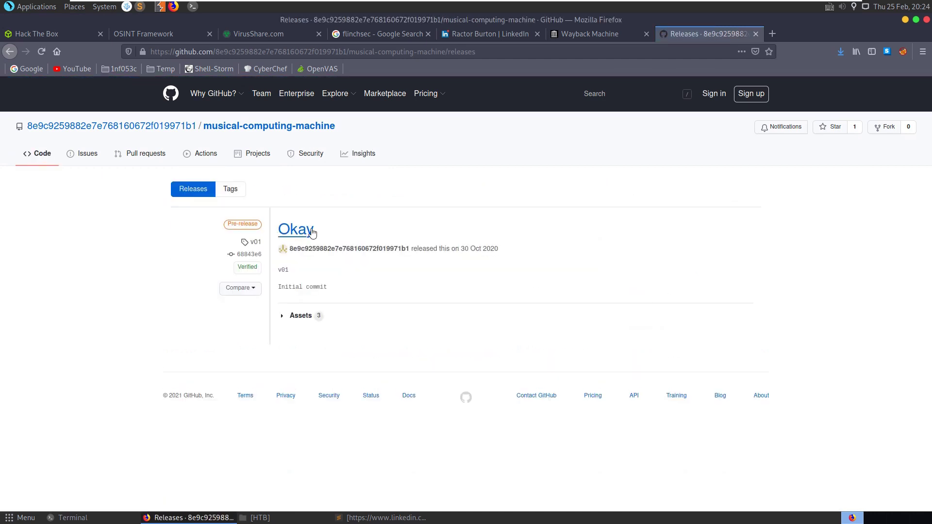
pyautogui.moveTo(333, 232); pyautogui.dragTo(282, 230)
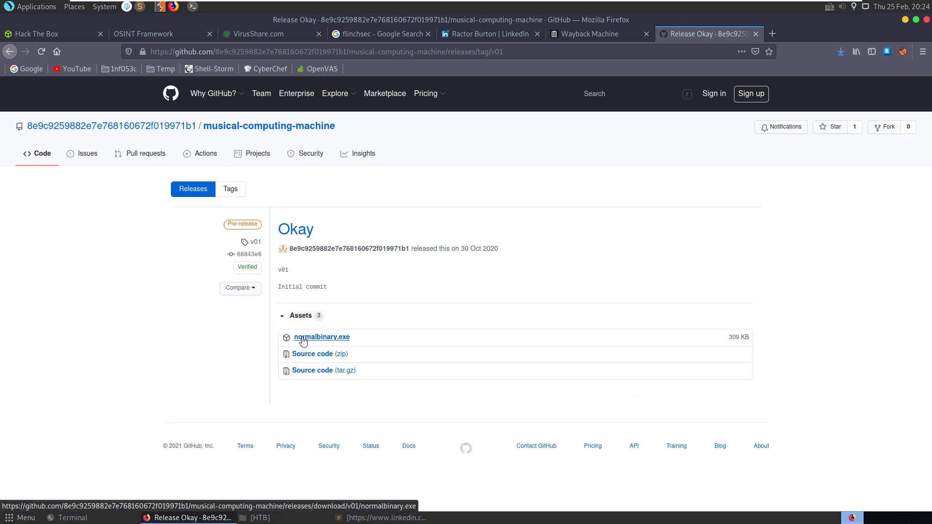
# Open the v01 Source code (zip) in Engrampa, view its 27-byte README.md, then close the README.md editor
pyautogui.click(316, 363)
pyautogui.click(556, 309)
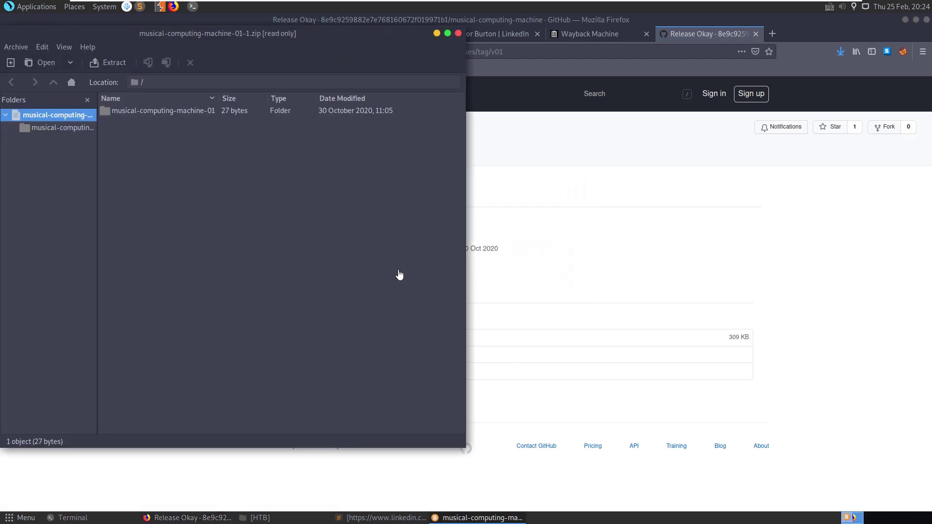
pyautogui.doubleClick(129, 112)
pyautogui.doubleClick(114, 117)
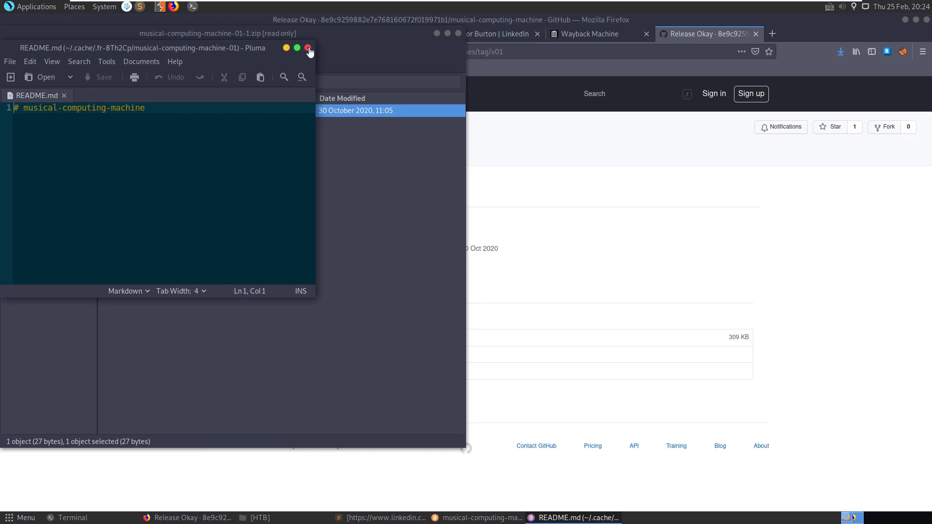
pyautogui.click(308, 48)
# Close Engrampa and check the link options for normalbinary.exe on the release page
pyautogui.click(458, 36)
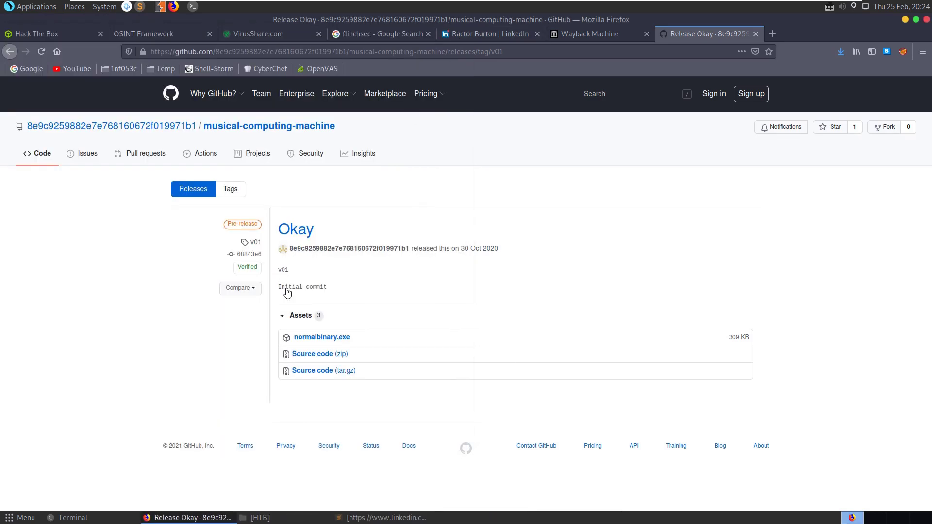
pyautogui.rightClick(333, 339)
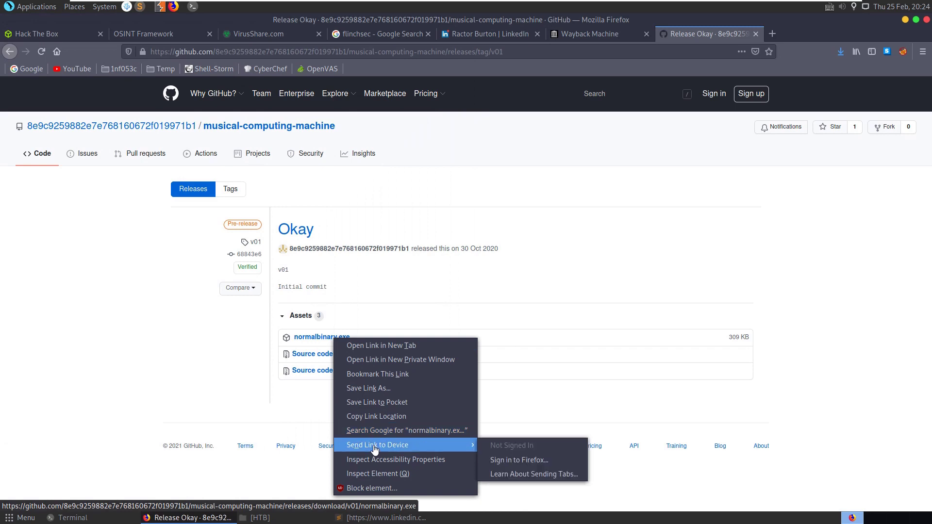
pyautogui.click(381, 418)
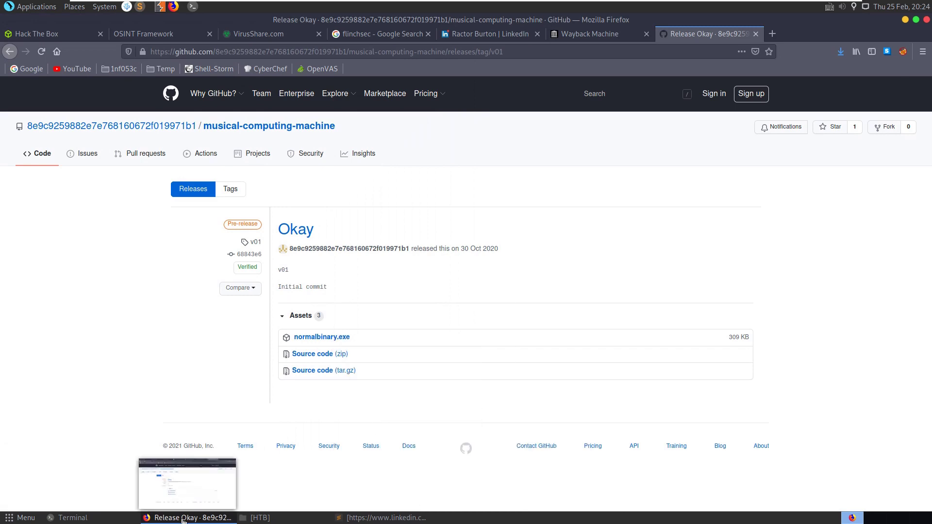
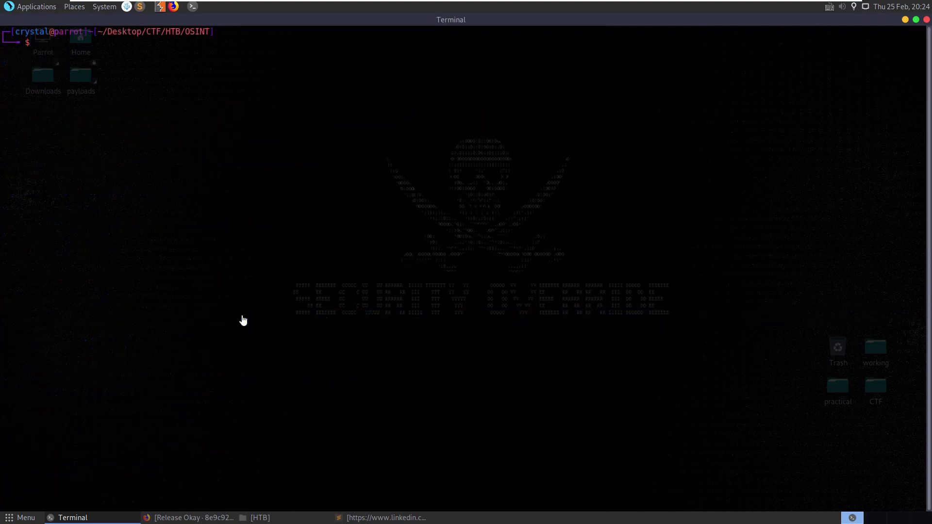
# Download normalbinary.exe with wget from the GitHub release link and confirm it is a PE32+ x86-64 executable
pyautogui.write('wget')
pyautogui.write('https://github.com/8e9c9259882e7e768160672f019971b1/musical-computing-machine/releases/download/v01/normalbinary.exe')
pyautogui.press('Return')
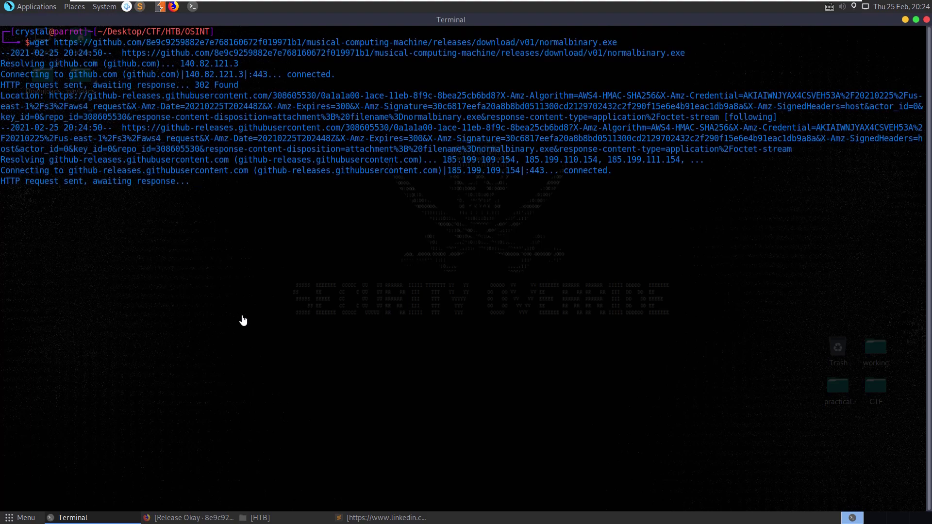
pyautogui.write('file normalbinary.exe')
pyautogui.press('Return')
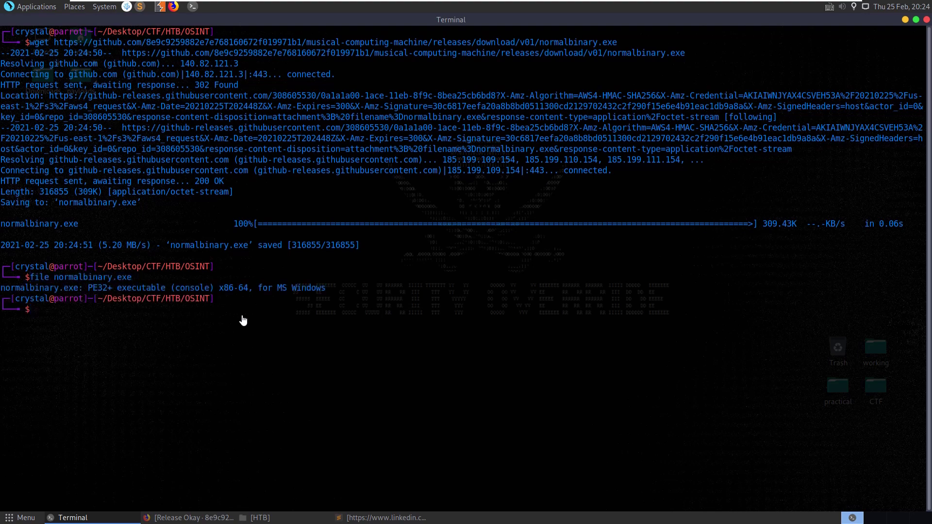
pyautogui.write('strings -n 10 n')
# List the strings of 10+ characters in normalbinary.exe and inspect the last lines of output
pyautogui.press('Tab')
pyautogui.press('Return')
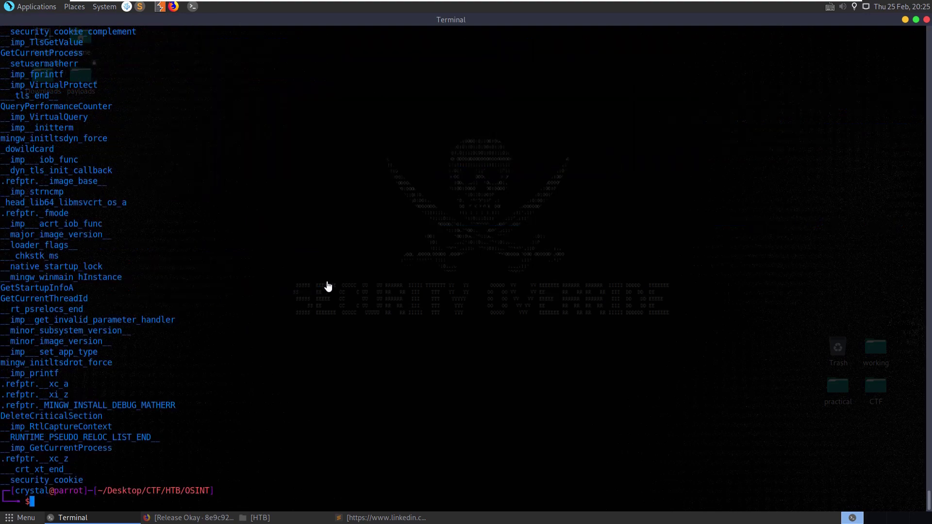
pyautogui.scroll(7, 335, 285)
pyautogui.scroll(-7, 317, 289)
pyautogui.moveTo(115, 448); pyautogui.dragTo(43, 396)
pyautogui.click(48, 340)
# Scroll back through the whole strings listing, then clear the terminal screen
pyautogui.scroll(7, 116, 319)
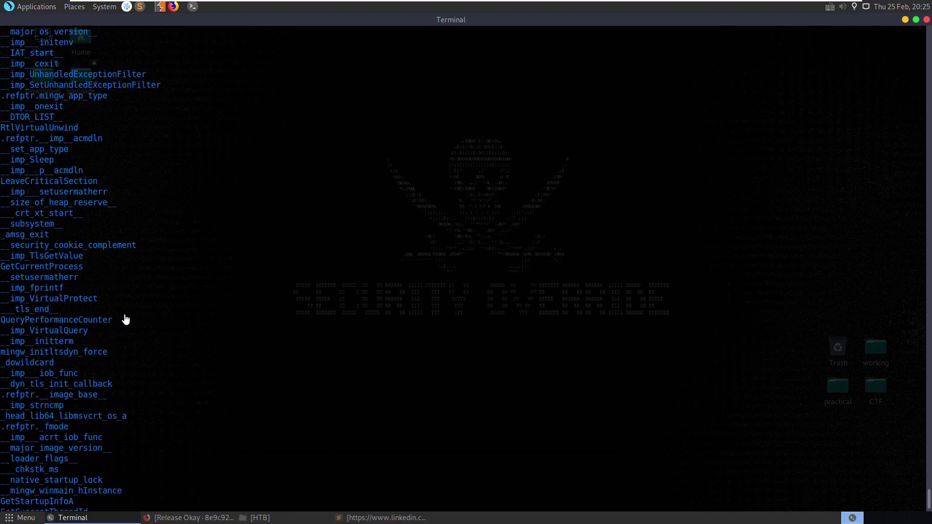
pyautogui.scroll(20, 148, 321)
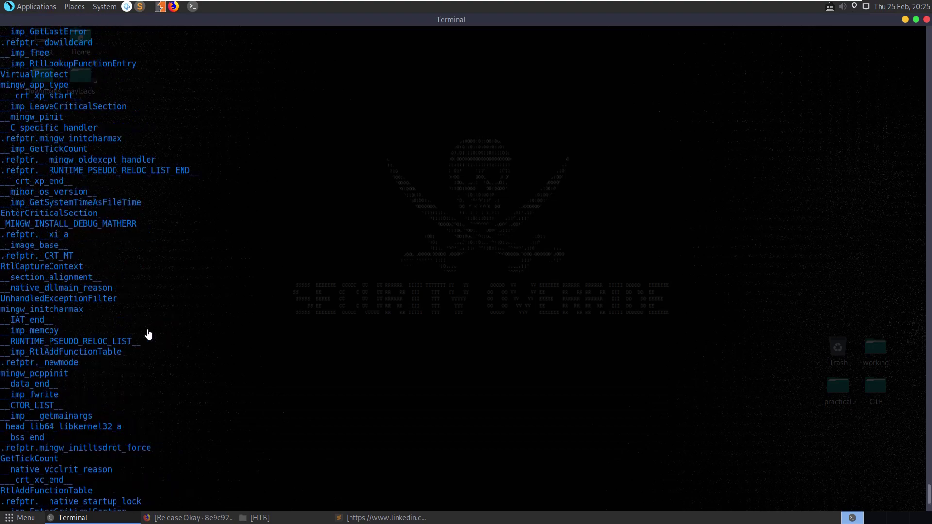
pyautogui.scroll(20, 149, 335)
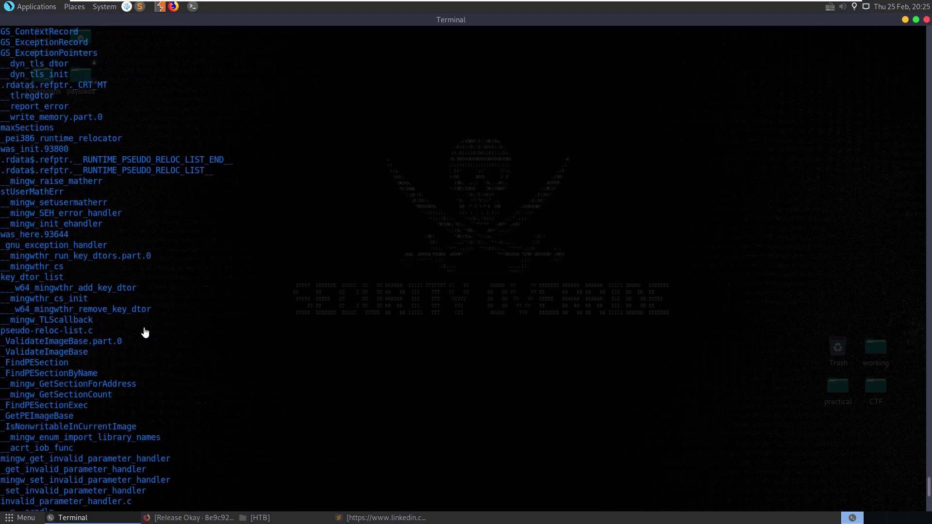
pyautogui.scroll(8, 145, 332)
pyautogui.scroll(16, 145, 332)
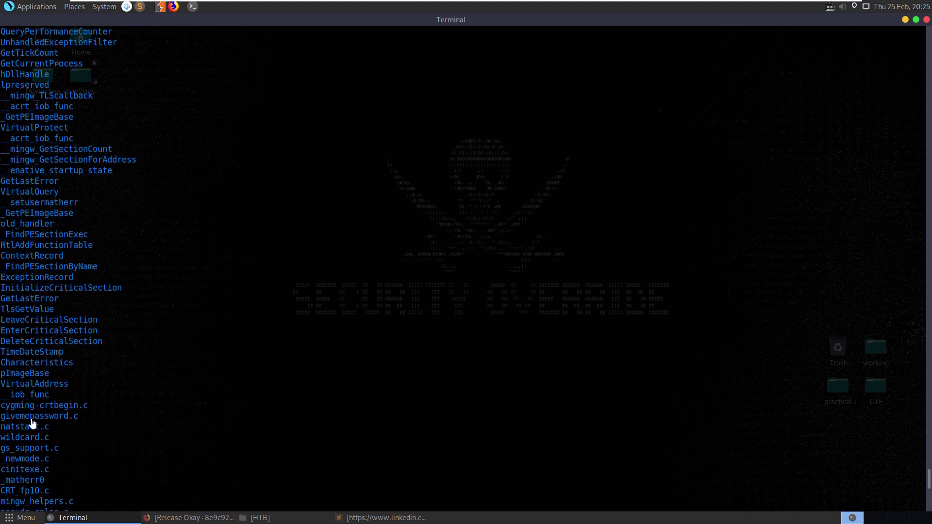
pyautogui.scroll(13, 40, 427)
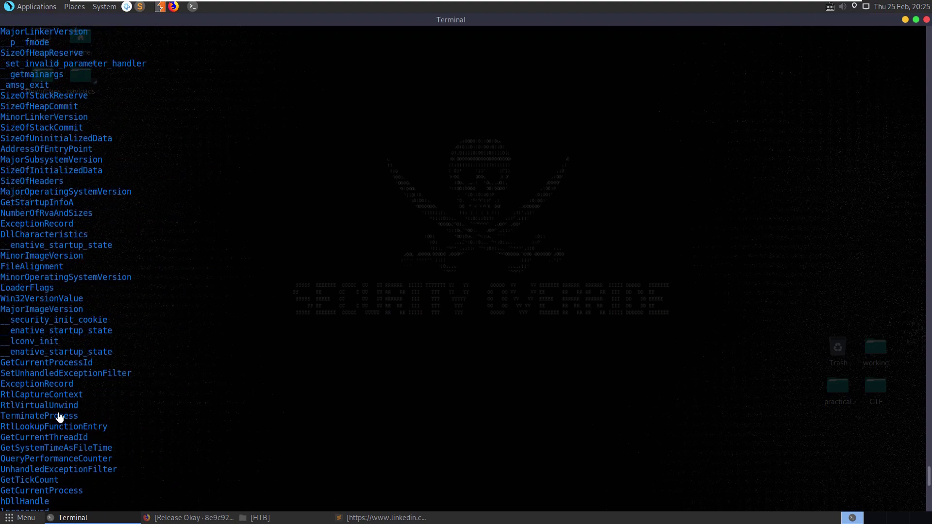
pyautogui.scroll(20, 59, 418)
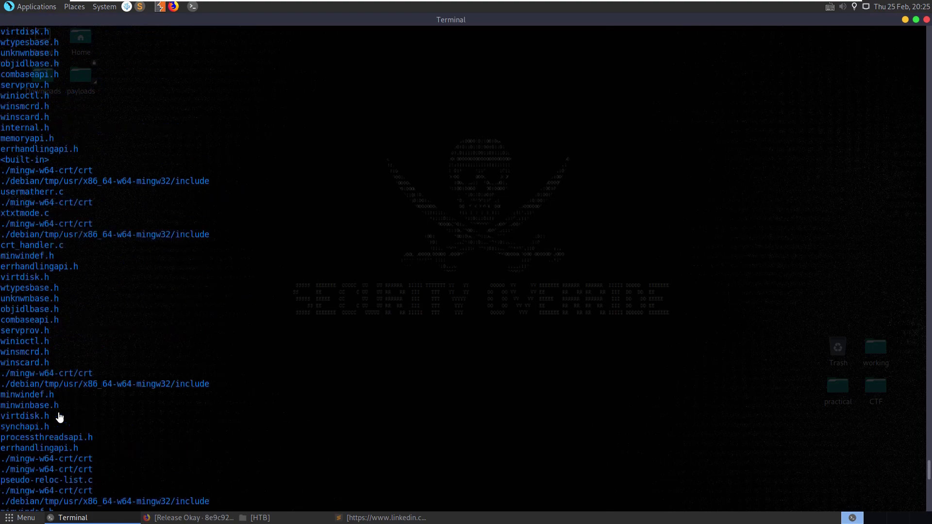
pyautogui.scroll(20, 59, 417)
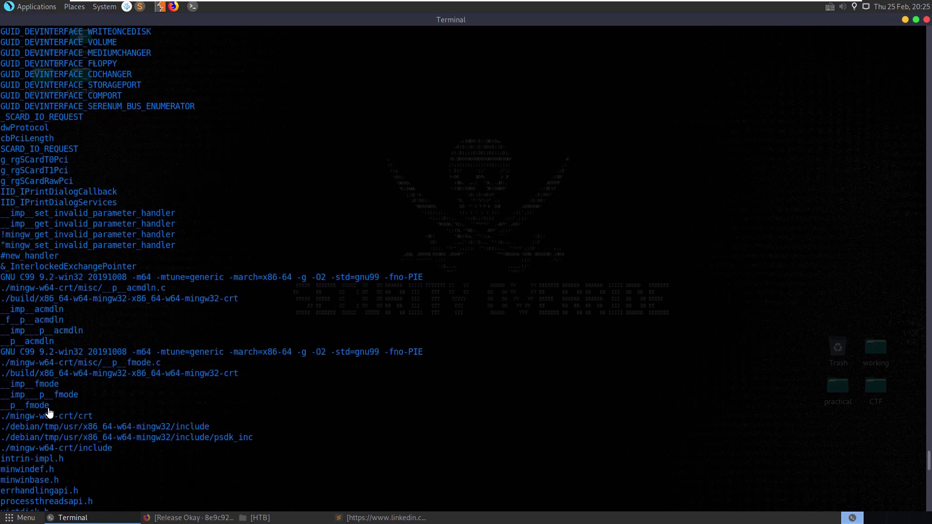
pyautogui.scroll(20, 50, 413)
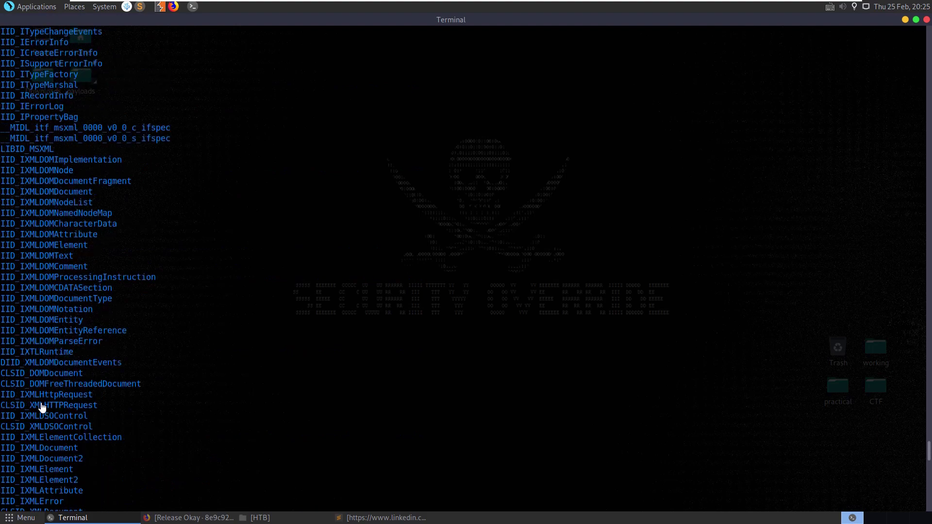
pyautogui.scroll(20, 42, 408)
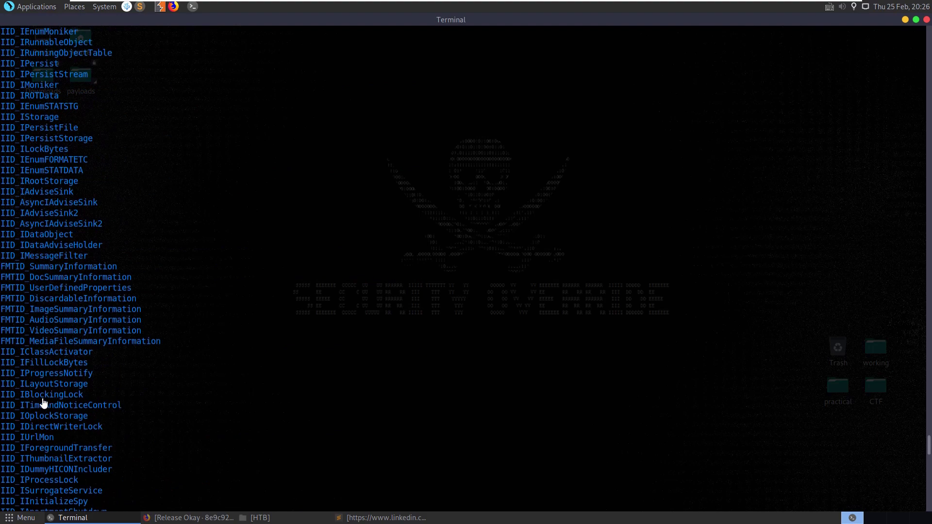
pyautogui.scroll(20, 59, 403)
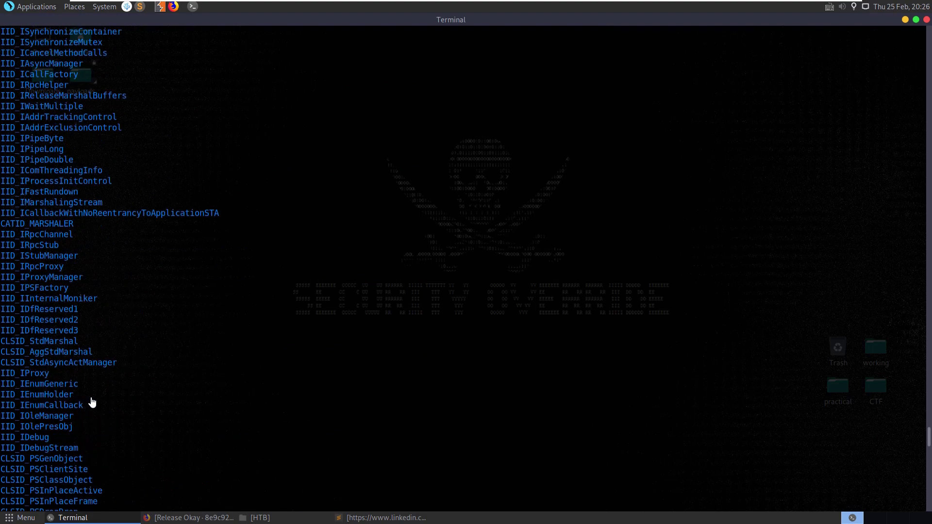
pyautogui.scroll(20, 92, 402)
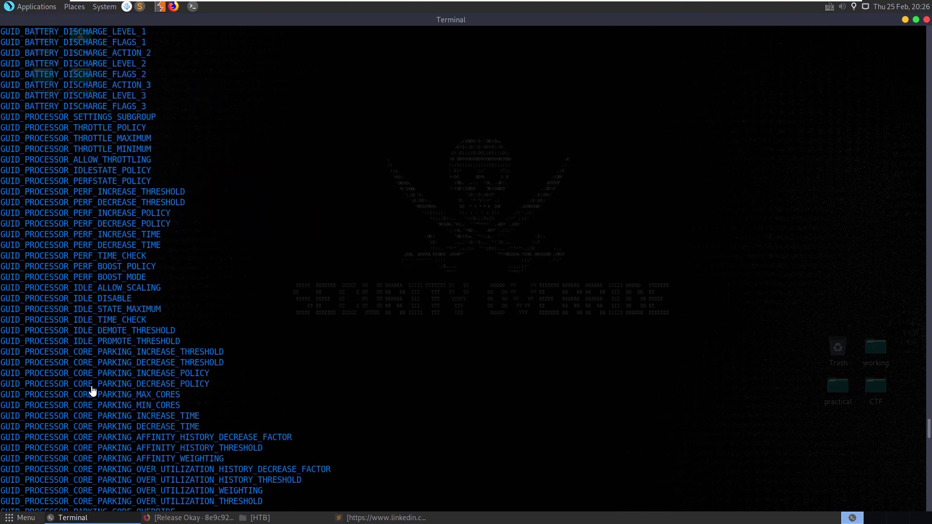
pyautogui.scroll(20, 92, 390)
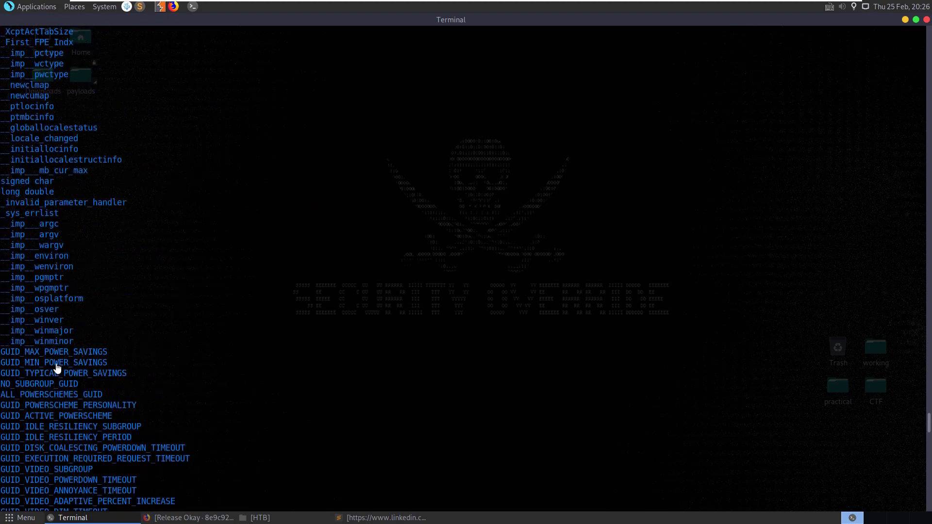
pyautogui.scroll(10, 71, 367)
pyautogui.scroll(20, 72, 367)
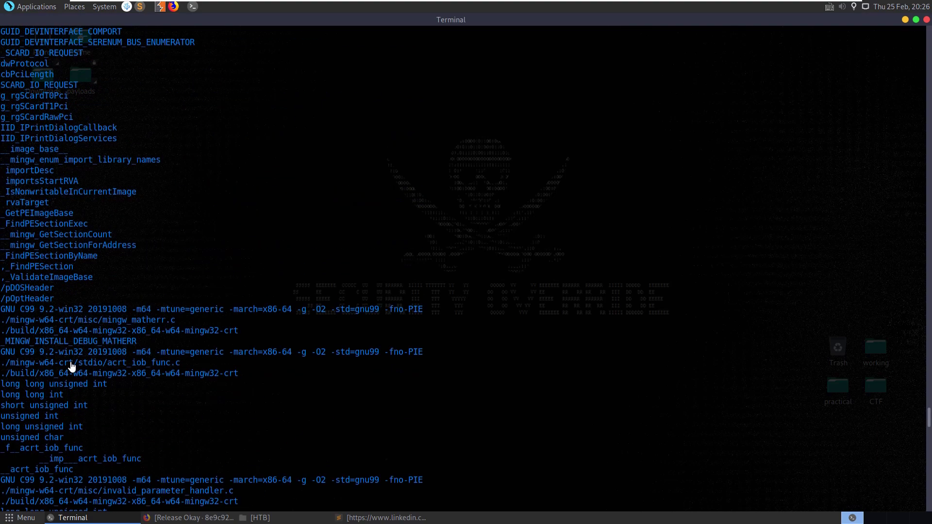
pyautogui.scroll(20, 52, 335)
pyautogui.scroll(3, 63, 317)
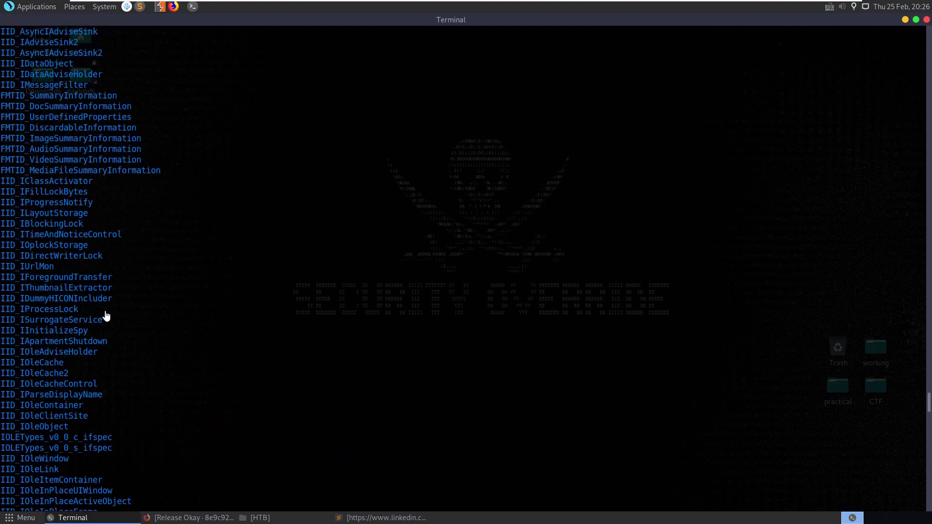
pyautogui.hotkey('ctrl', 'l')
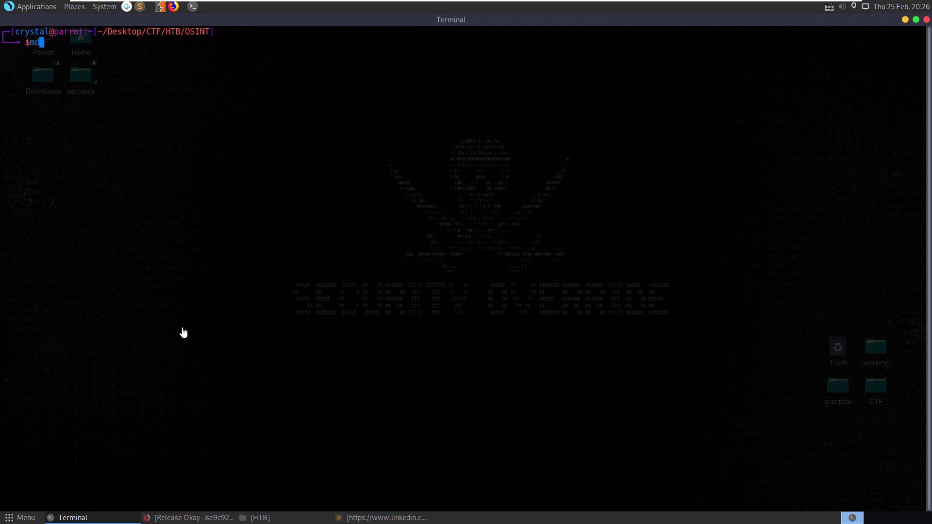
# Compute the MD5 hash of normalbinary.exe with md5sum
pyautogui.write('md5su')
pyautogui.press('Tab')
pyautogui.press('Tab')
pyautogui.write('n')
pyautogui.press('Tab')
pyautogui.press('Return')
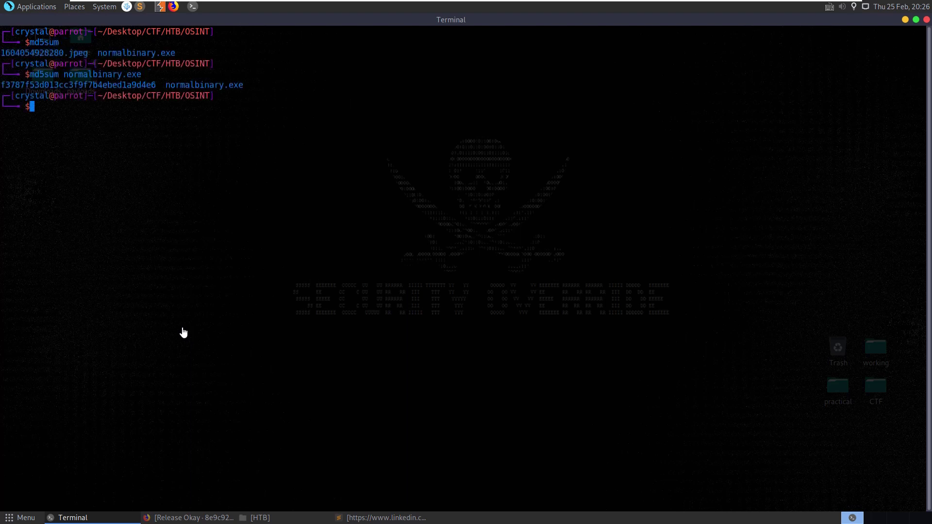
pyautogui.doubleClick(99, 87)
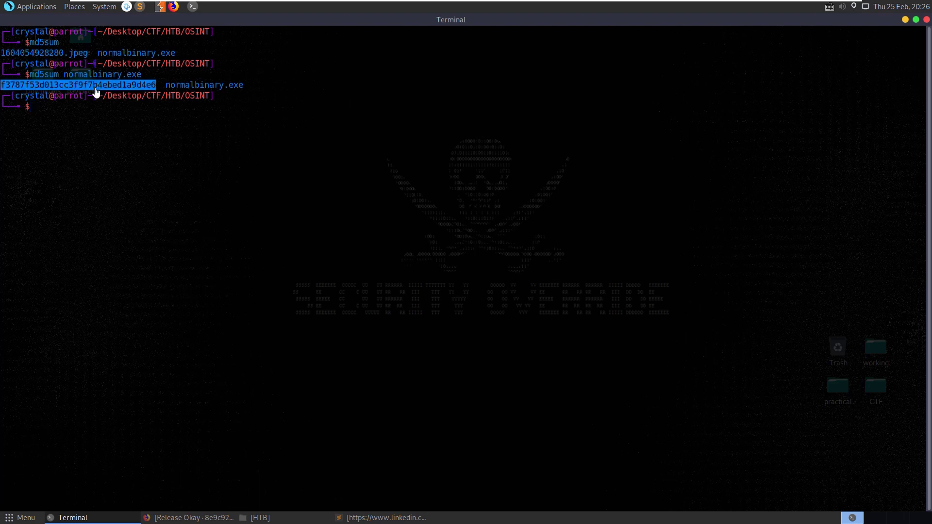
pyautogui.rightClick(96, 88)
pyautogui.click(123, 147)
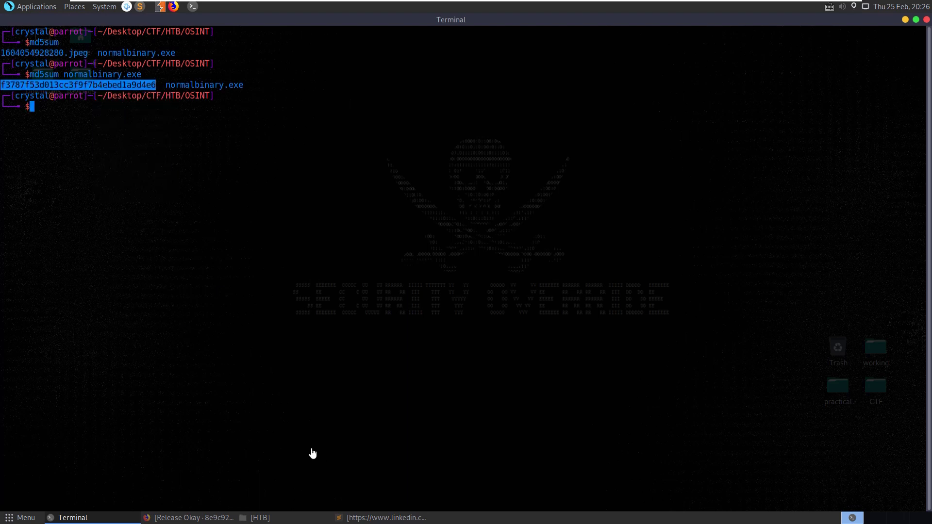
pyautogui.click(190, 518)
# Load virustotal.com in a new tab and close the VirusShare report tab
pyautogui.click(773, 34)
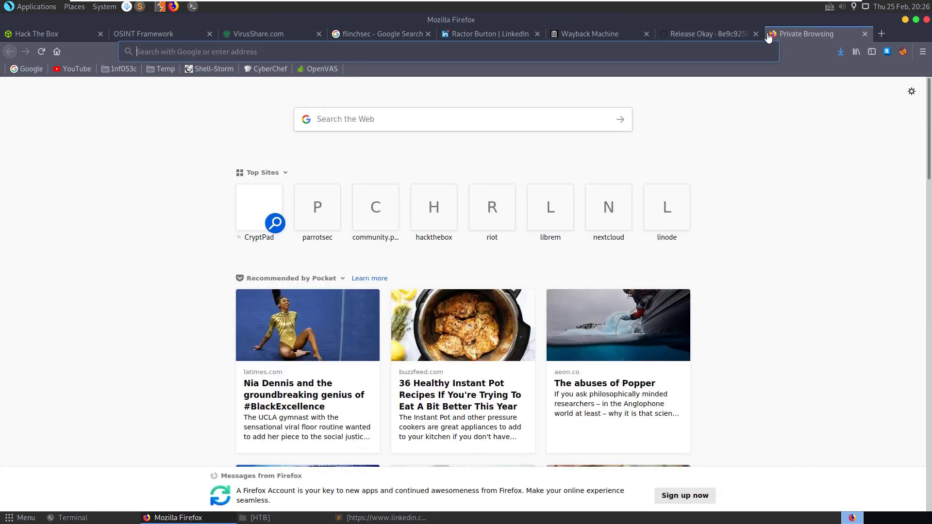
pyautogui.write('virustotal.com/')
pyautogui.press('Return')
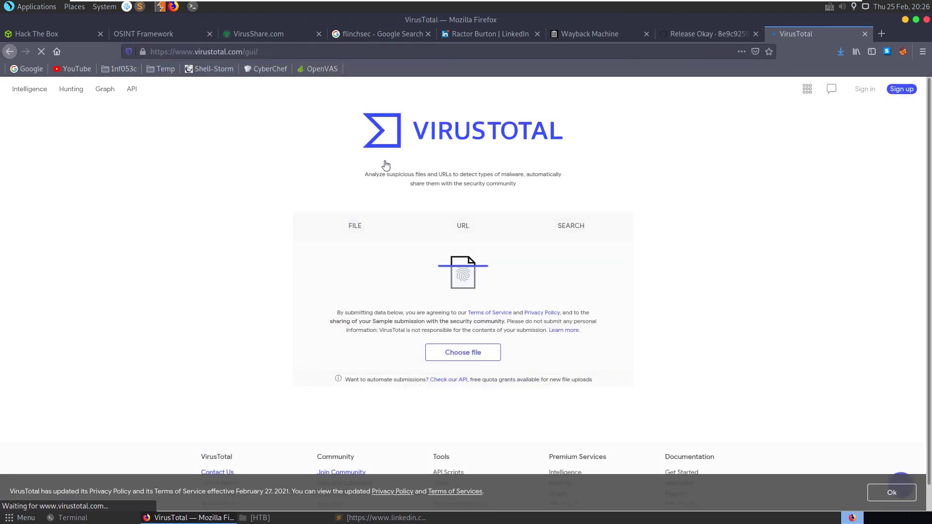
pyautogui.click(251, 41)
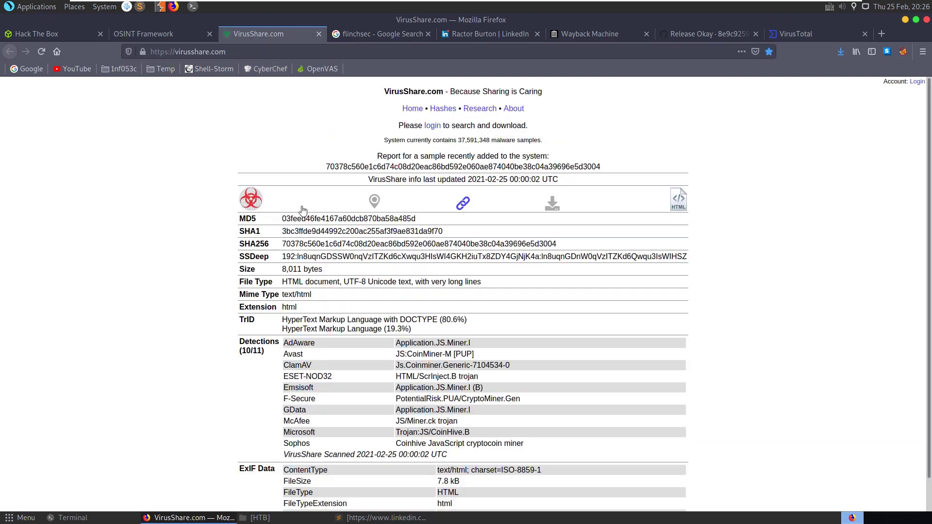
pyautogui.scroll(-1, 408, 237)
pyautogui.scroll(1, 452, 185)
pyautogui.click(319, 34)
pyautogui.click(697, 35)
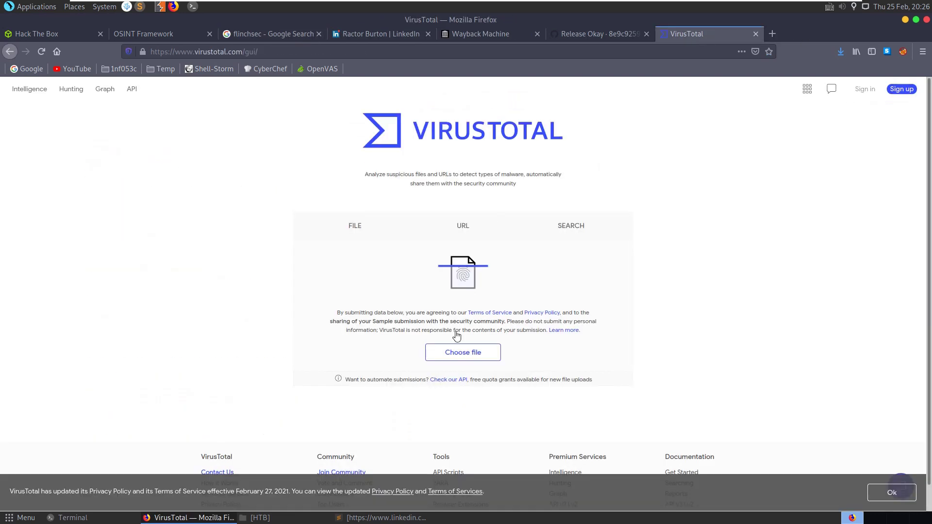
# Search VirusTotal for the copied MD5 hash, revealing 21 of 71 detections
pyautogui.click(562, 235)
pyautogui.hotkey('ctrl', 'v')
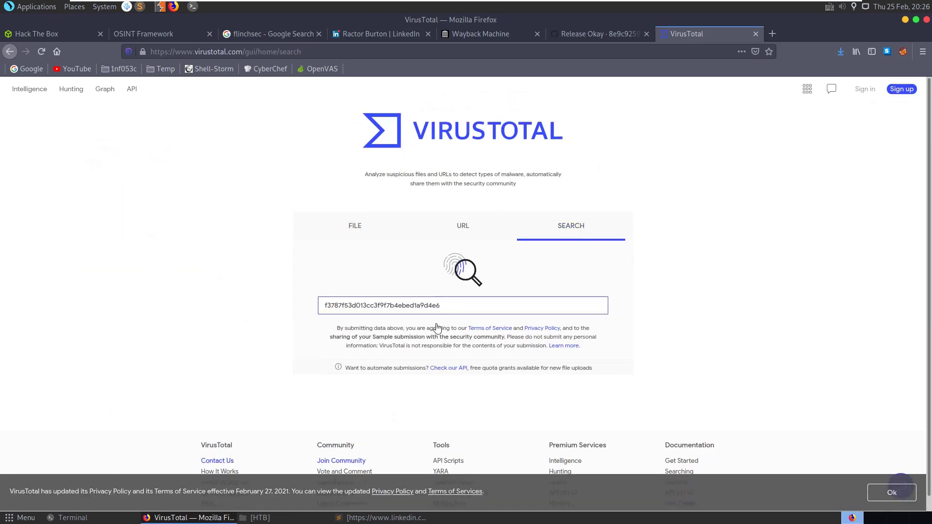
pyautogui.press('Return')
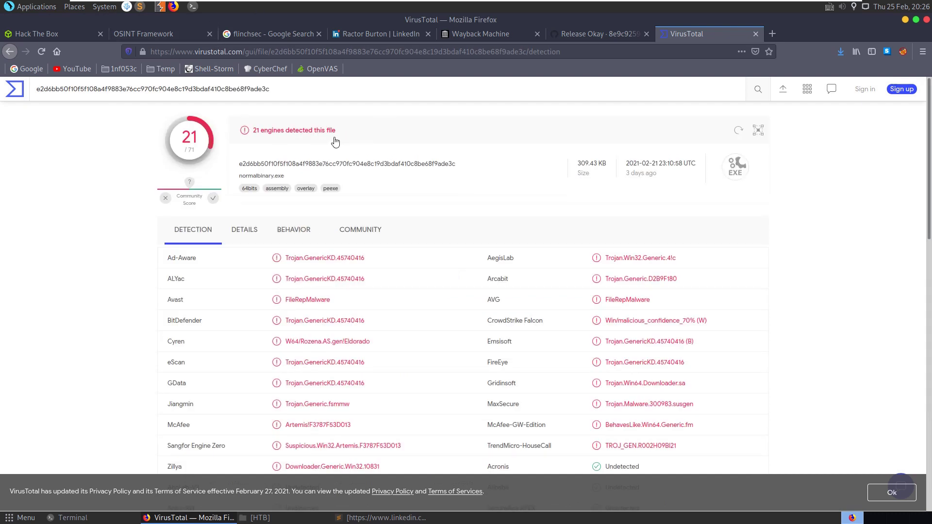
# In the DETAILS tab's Names list, locate HTB{051N7_F0R_M3}.exe and search VirusTotal for it
pyautogui.moveTo(402, 174); pyautogui.dragTo(393, 163)
pyautogui.scroll(-3, 593, 285)
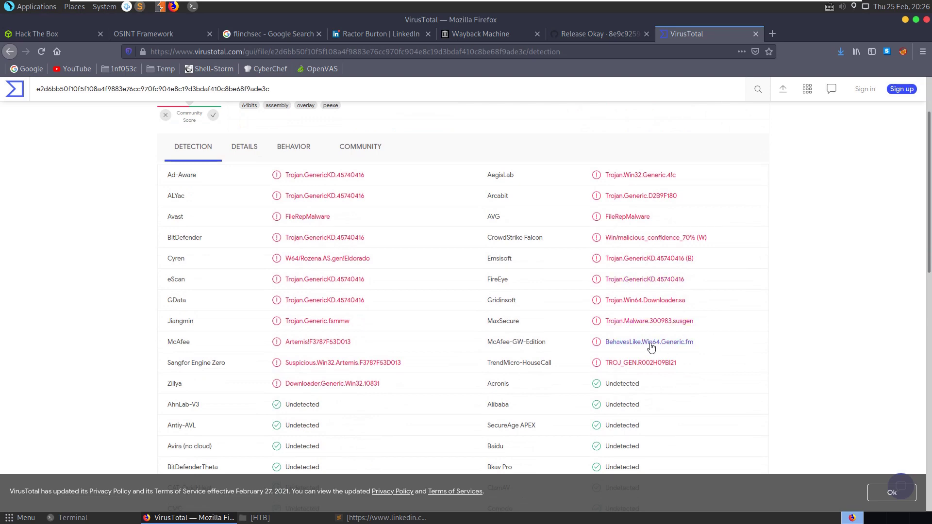
pyautogui.scroll(3, 311, 292)
pyautogui.click(245, 230)
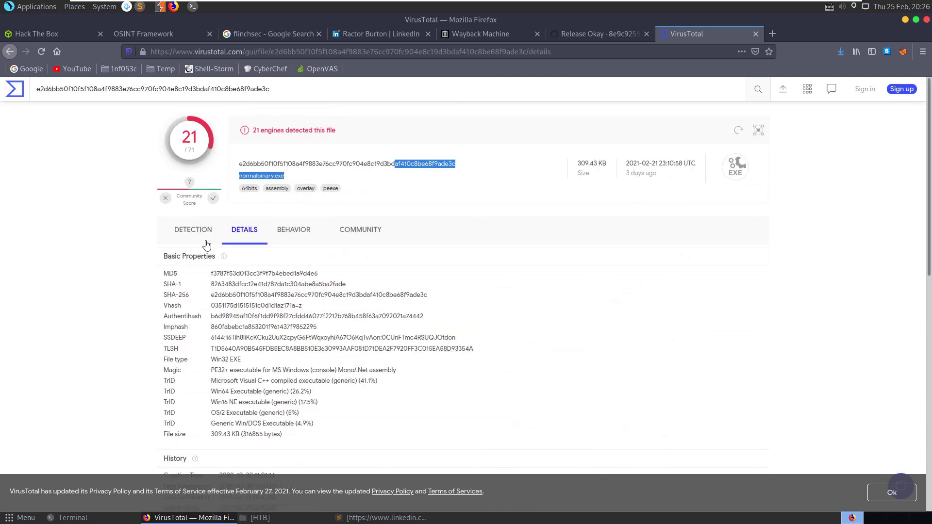
pyautogui.scroll(-8, 247, 319)
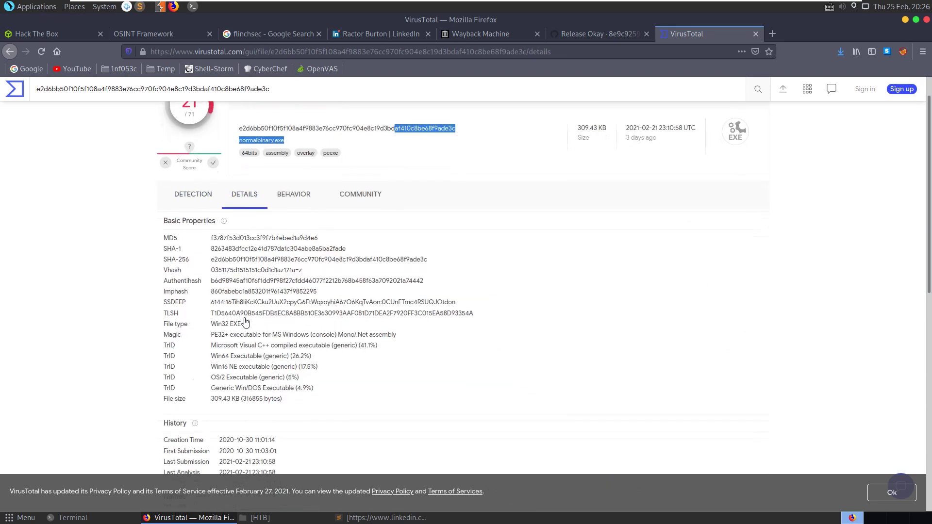
pyautogui.scroll(-4, 223, 315)
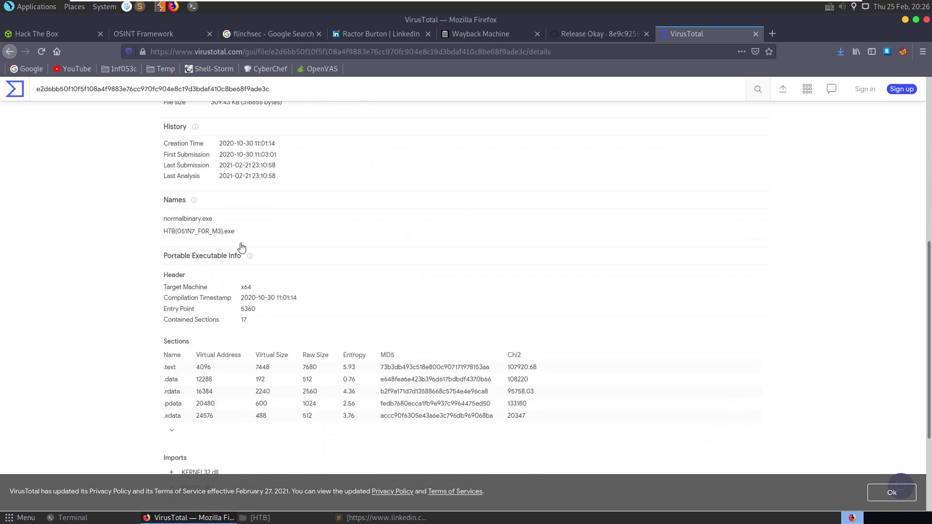
pyautogui.moveTo(251, 238); pyautogui.dragTo(160, 234)
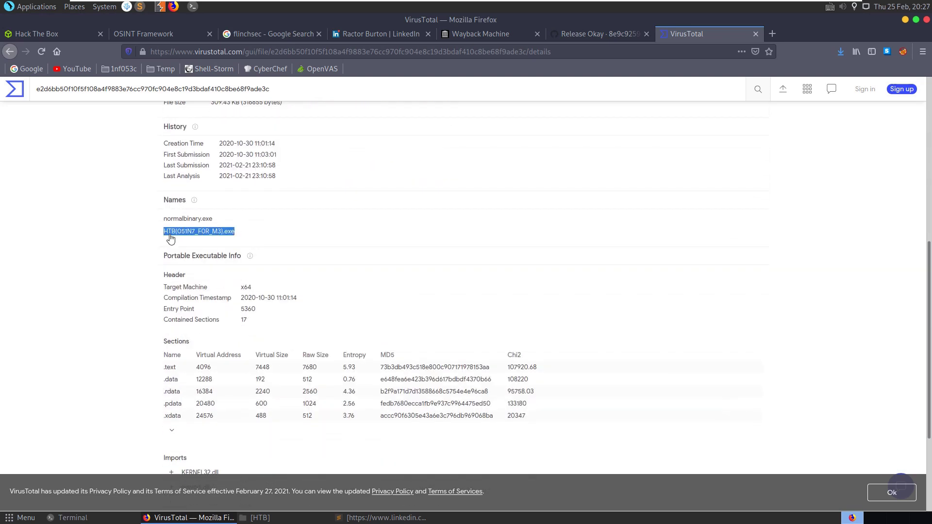
pyautogui.click(166, 238)
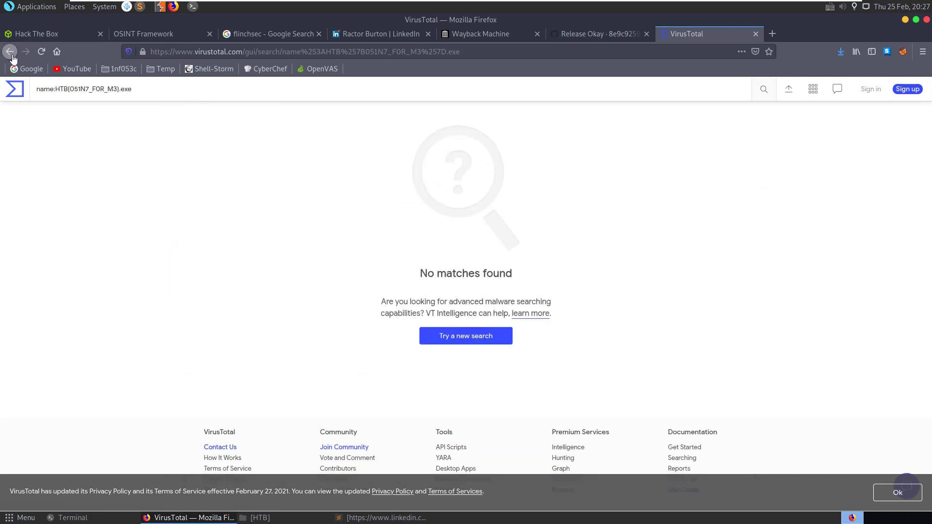
# Close the VirusTotal tab, return to the Intel challenge, and close the GitHub, Wayback, LinkedIn and Google tabs
pyautogui.click(757, 36)
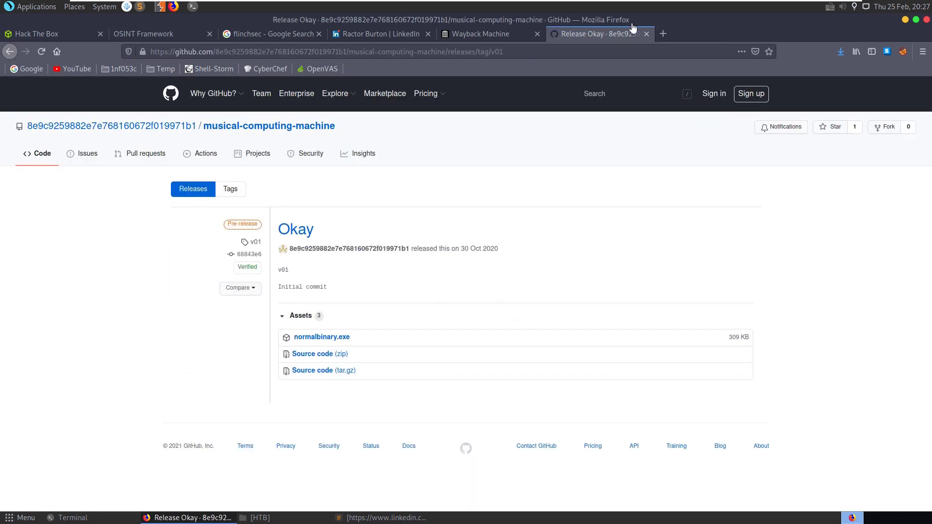
pyautogui.click(42, 34)
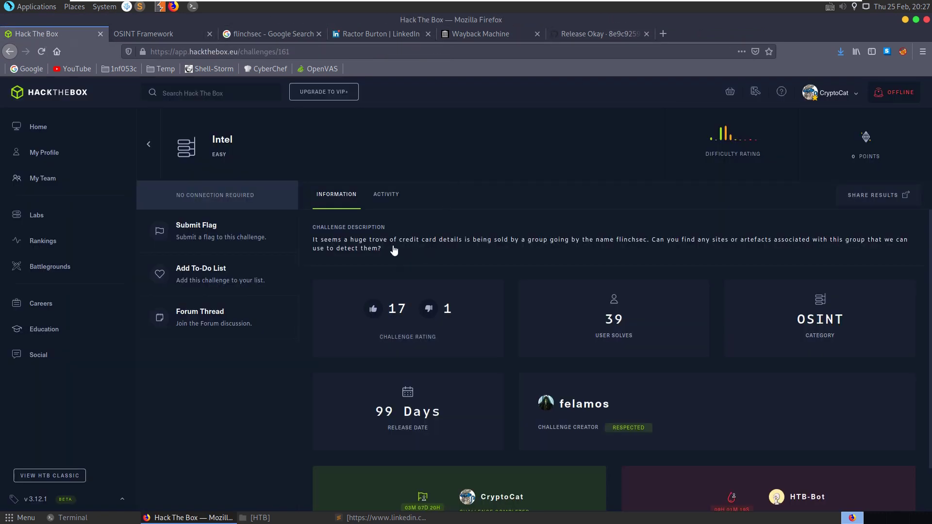
pyautogui.click(646, 34)
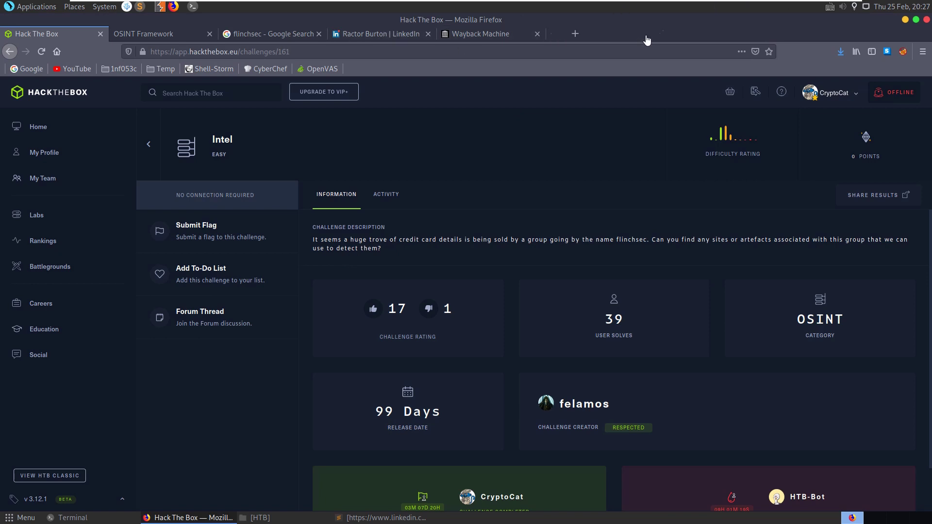
pyautogui.click(537, 33)
pyautogui.click(426, 34)
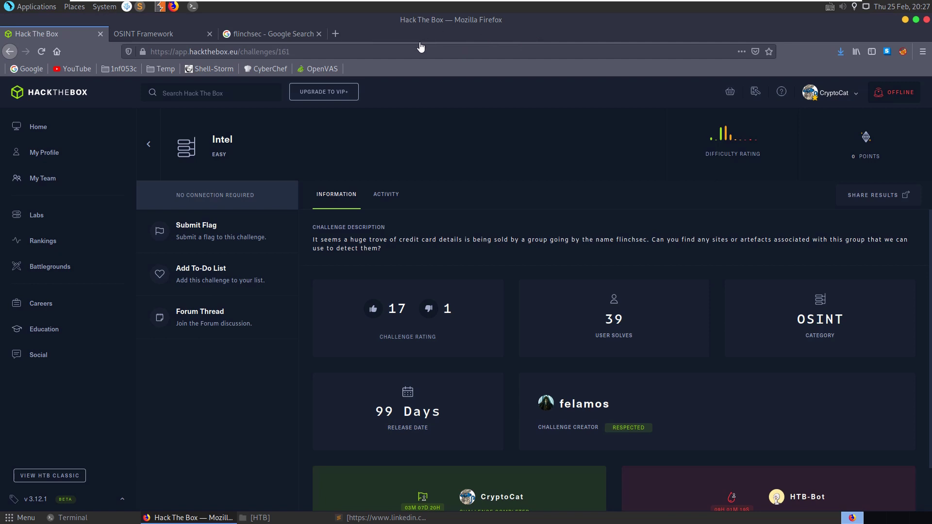
pyautogui.click(318, 34)
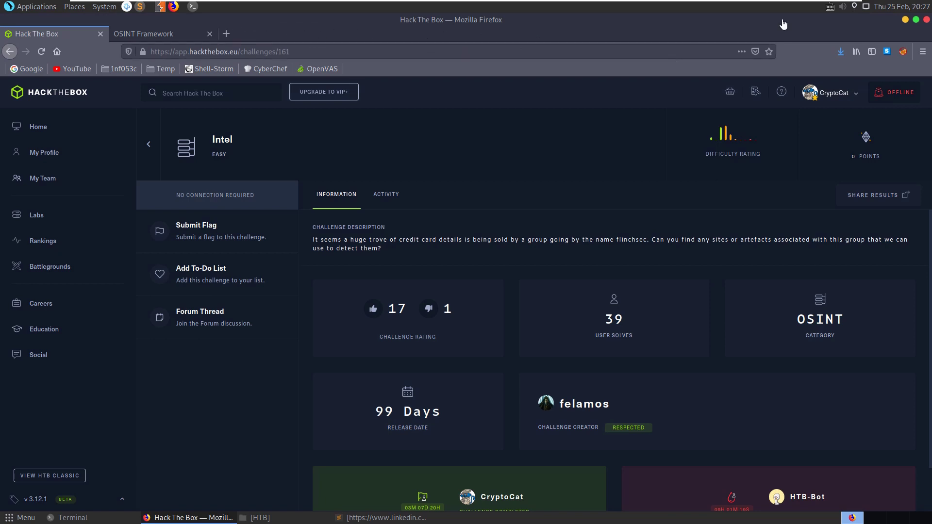